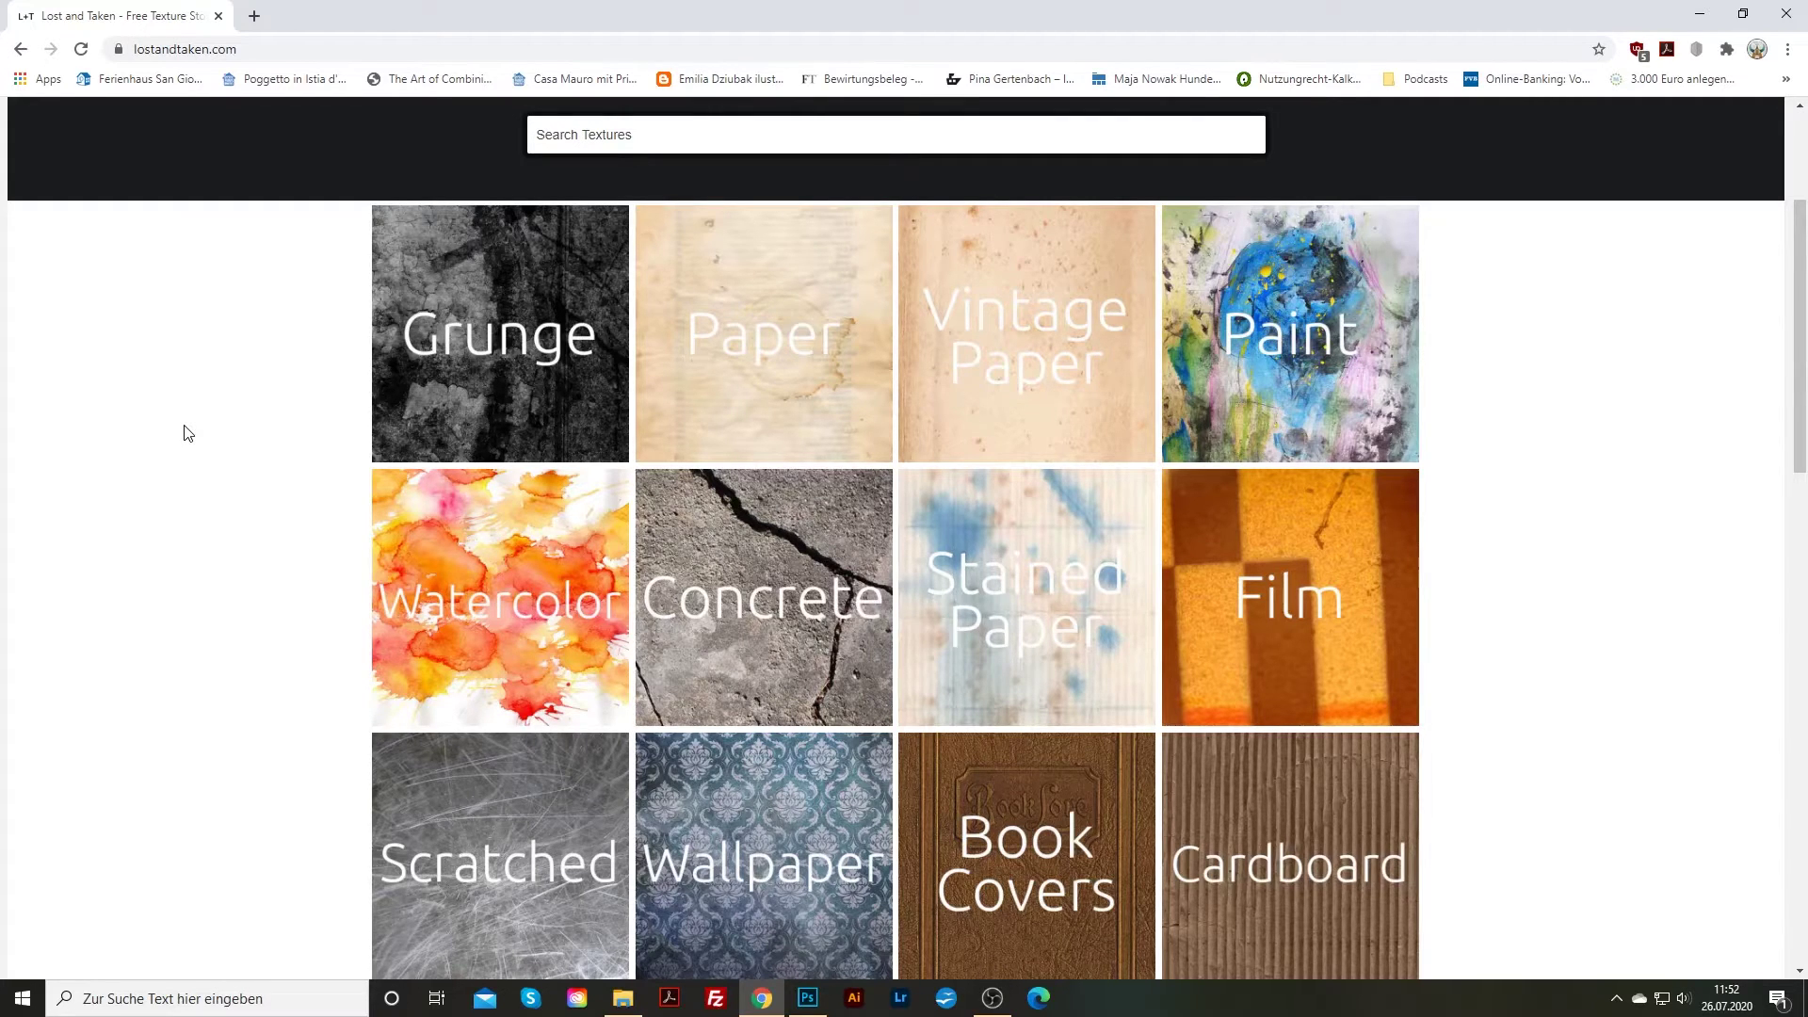
Browse the Grunge textures in Lost and Taken and return to the category overview
{"action": "scroll", "coordinate": [184, 429], "scroll_direction": "up", "scroll_amount": 2}
{"action": "scroll", "coordinate": [183, 429], "scroll_direction": "down", "scroll_amount": 2}
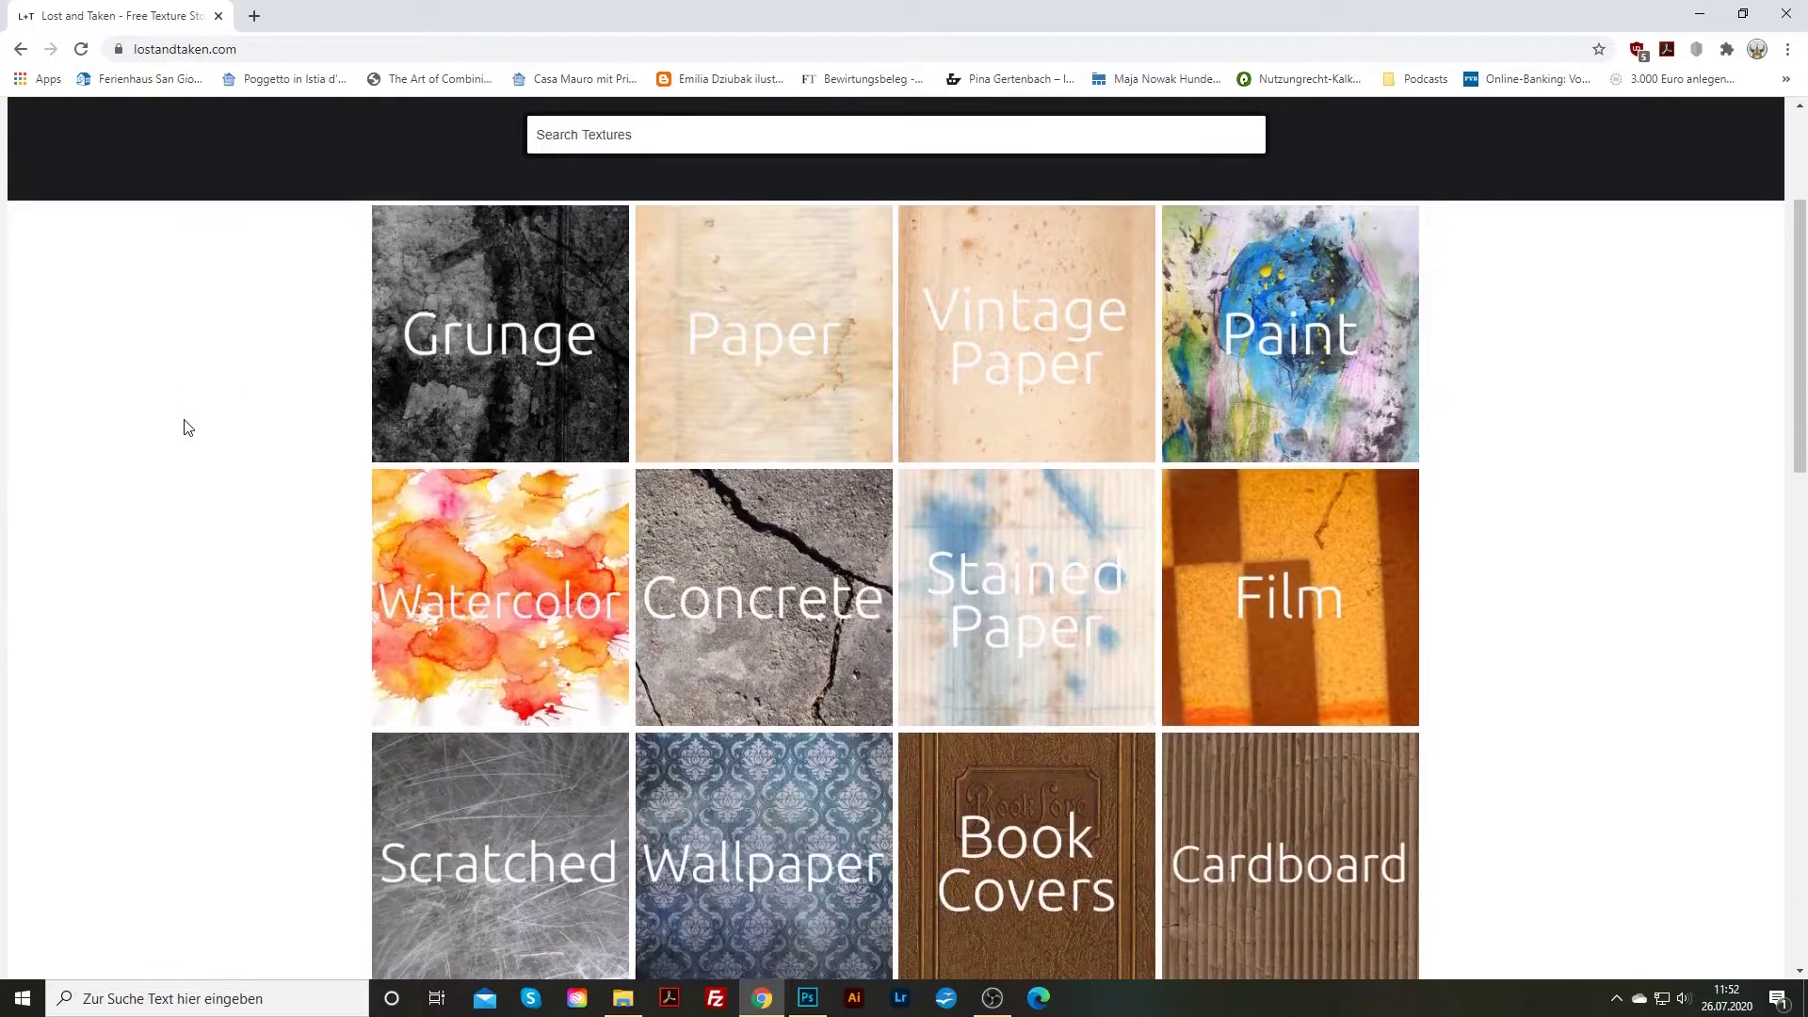
{"action": "left_click", "coordinate": [485, 282]}
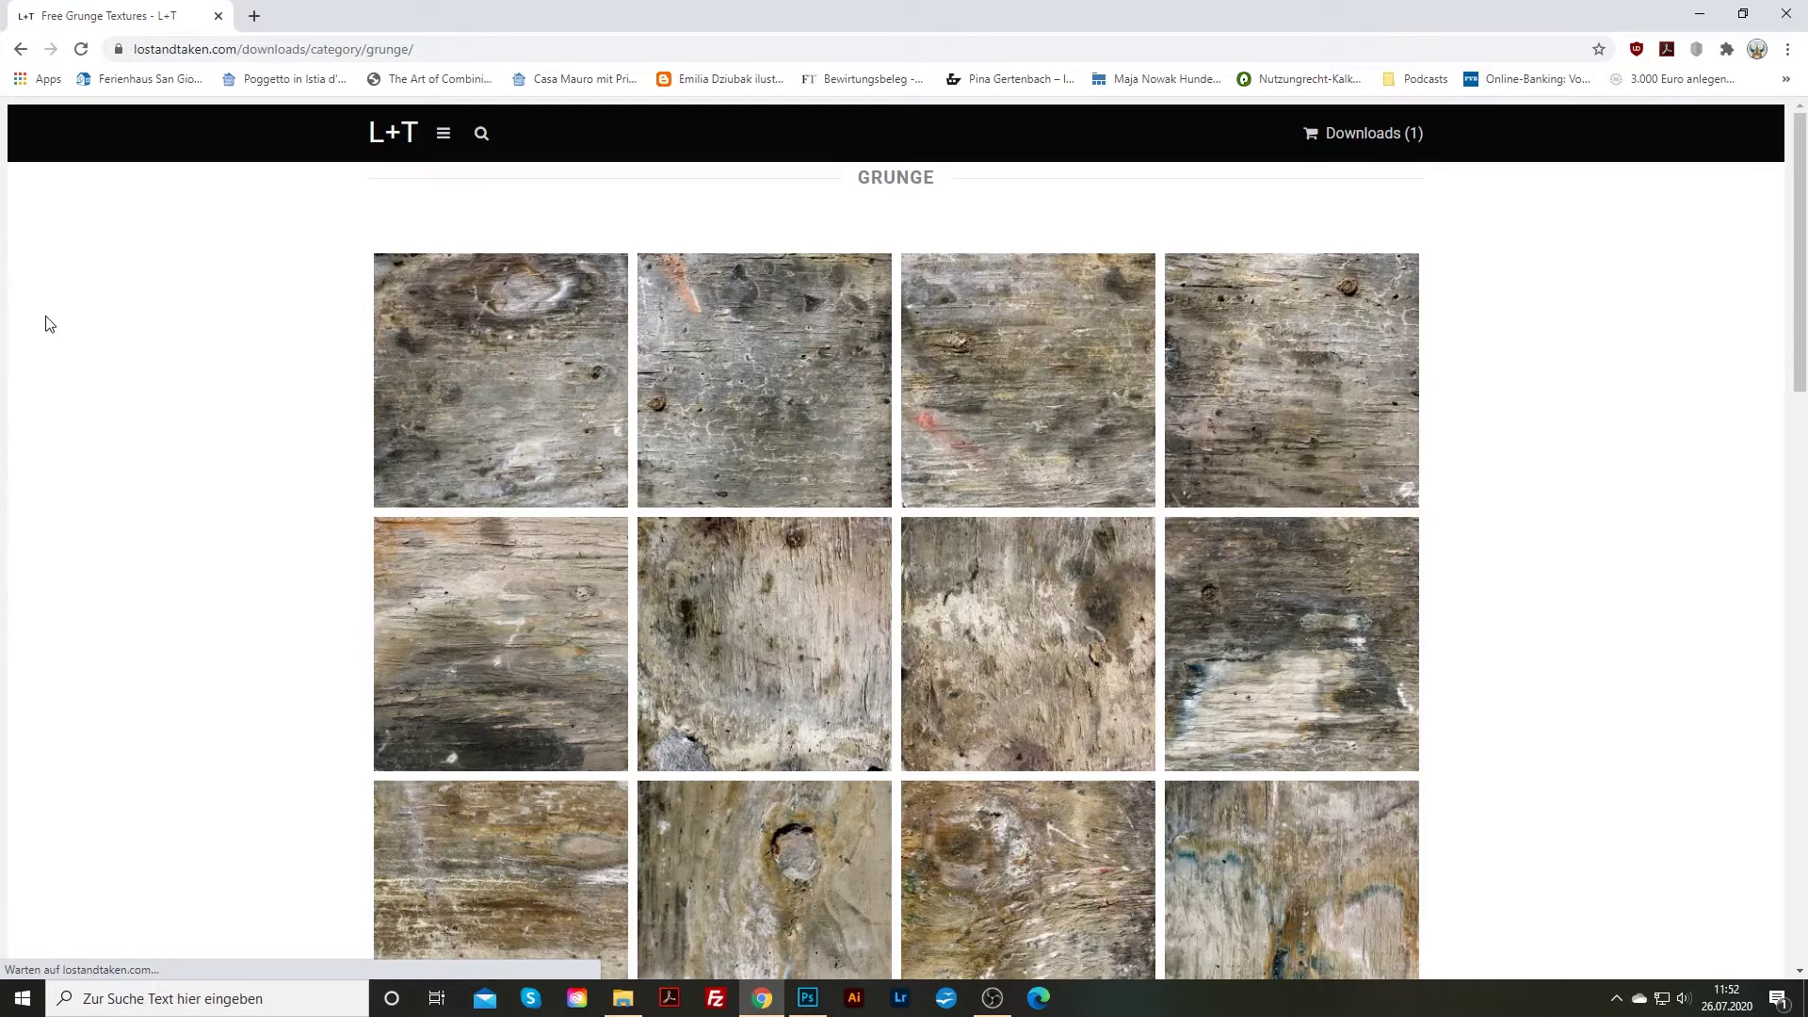
{"action": "left_click", "coordinate": [23, 49]}
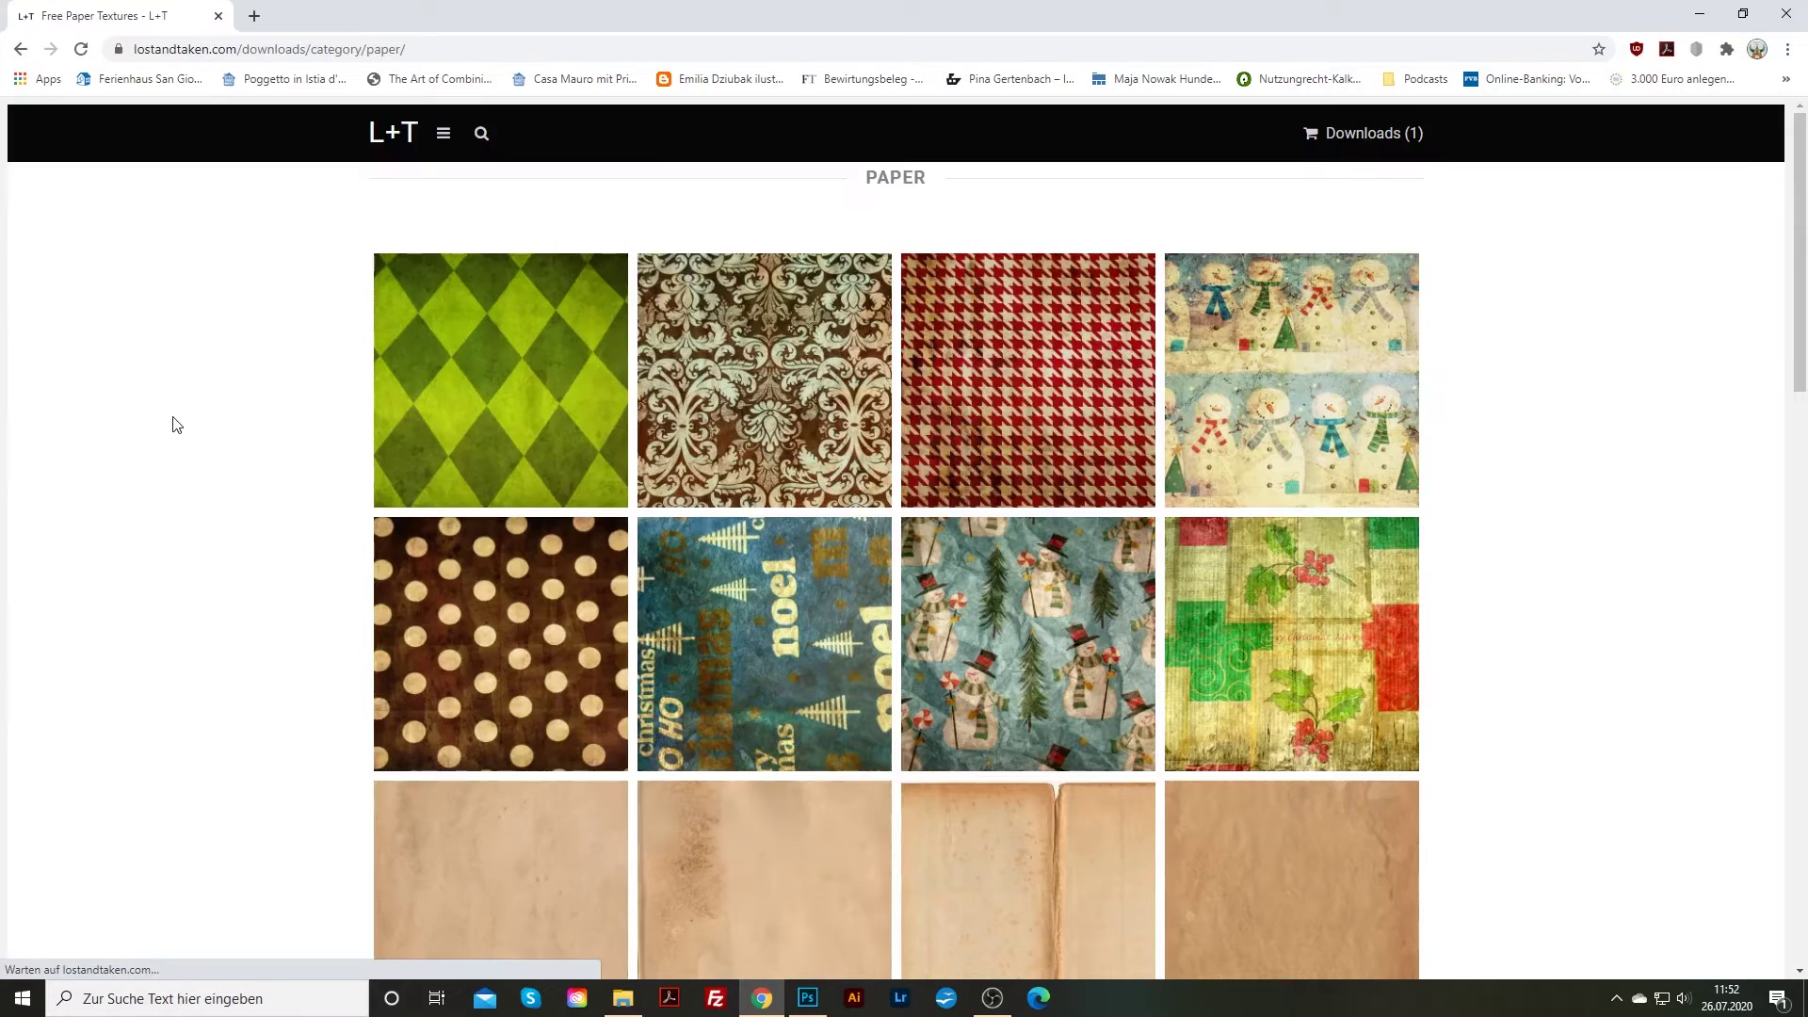
{"action": "scroll", "coordinate": [184, 429], "scroll_direction": "down", "scroll_amount": 4}
{"action": "scroll", "coordinate": [184, 429], "scroll_direction": "down", "scroll_amount": 9}
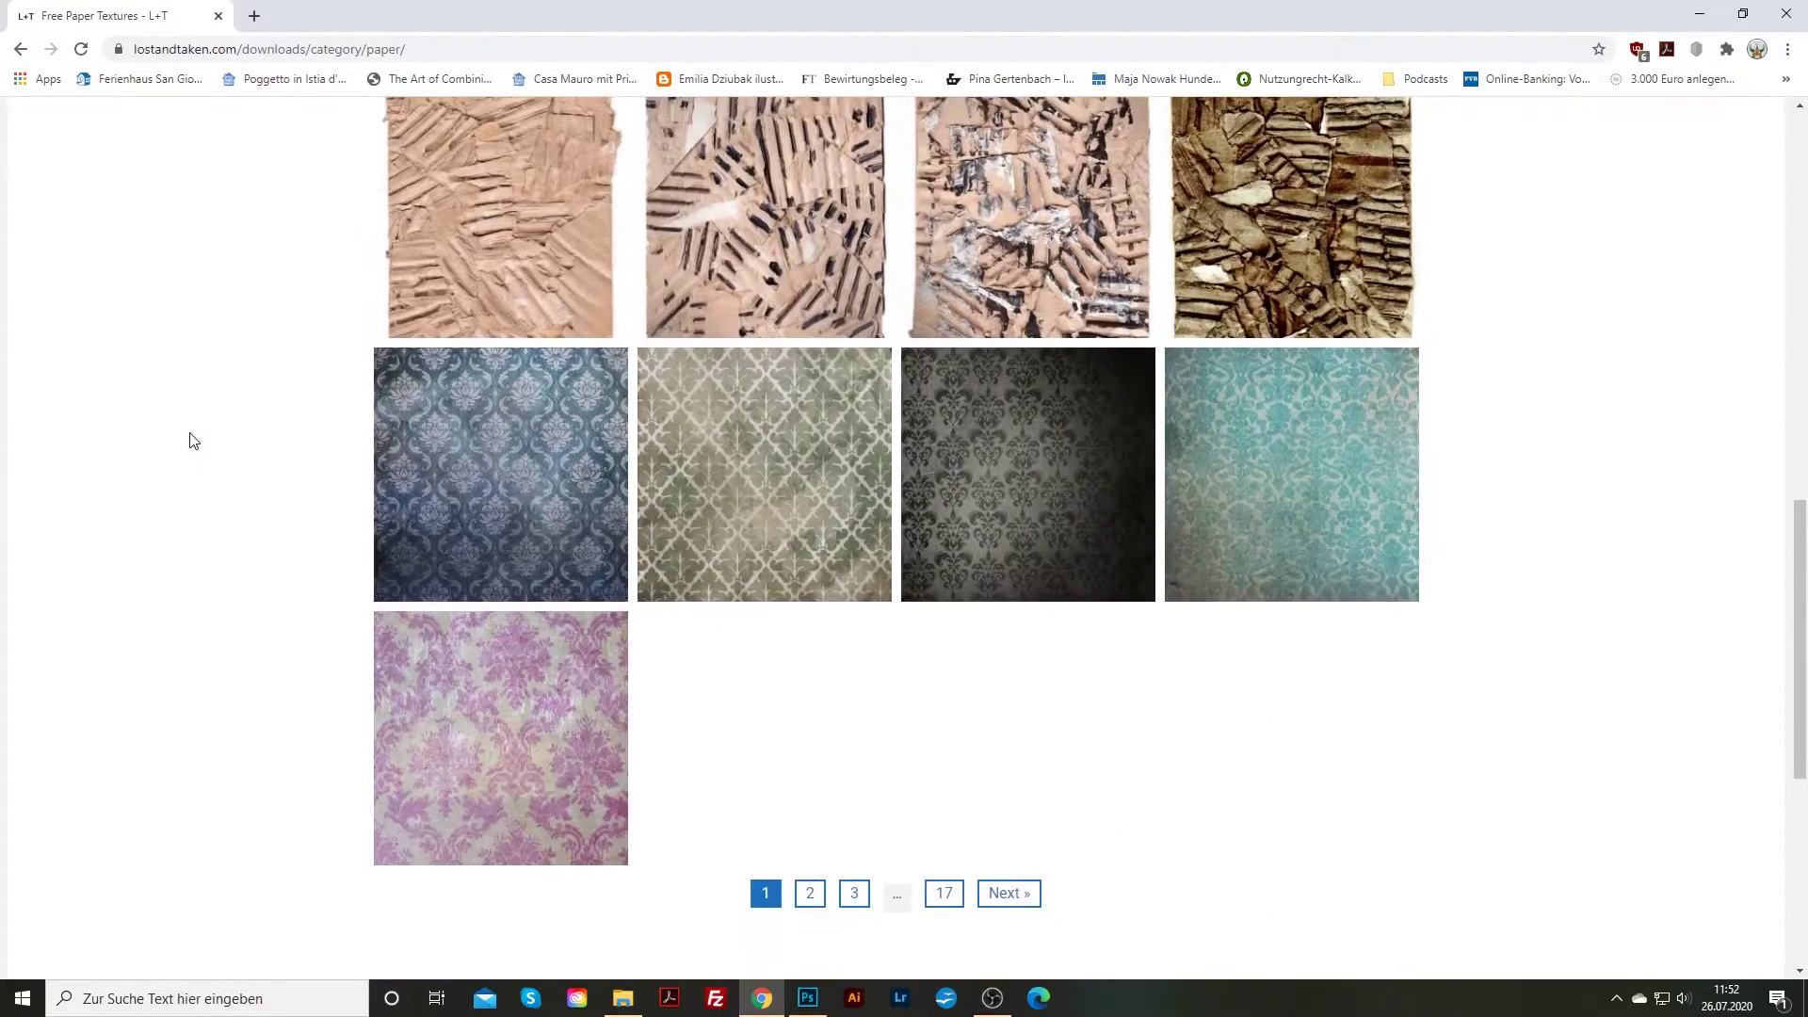
{"action": "mouse_move", "coordinate": [590, 414]}
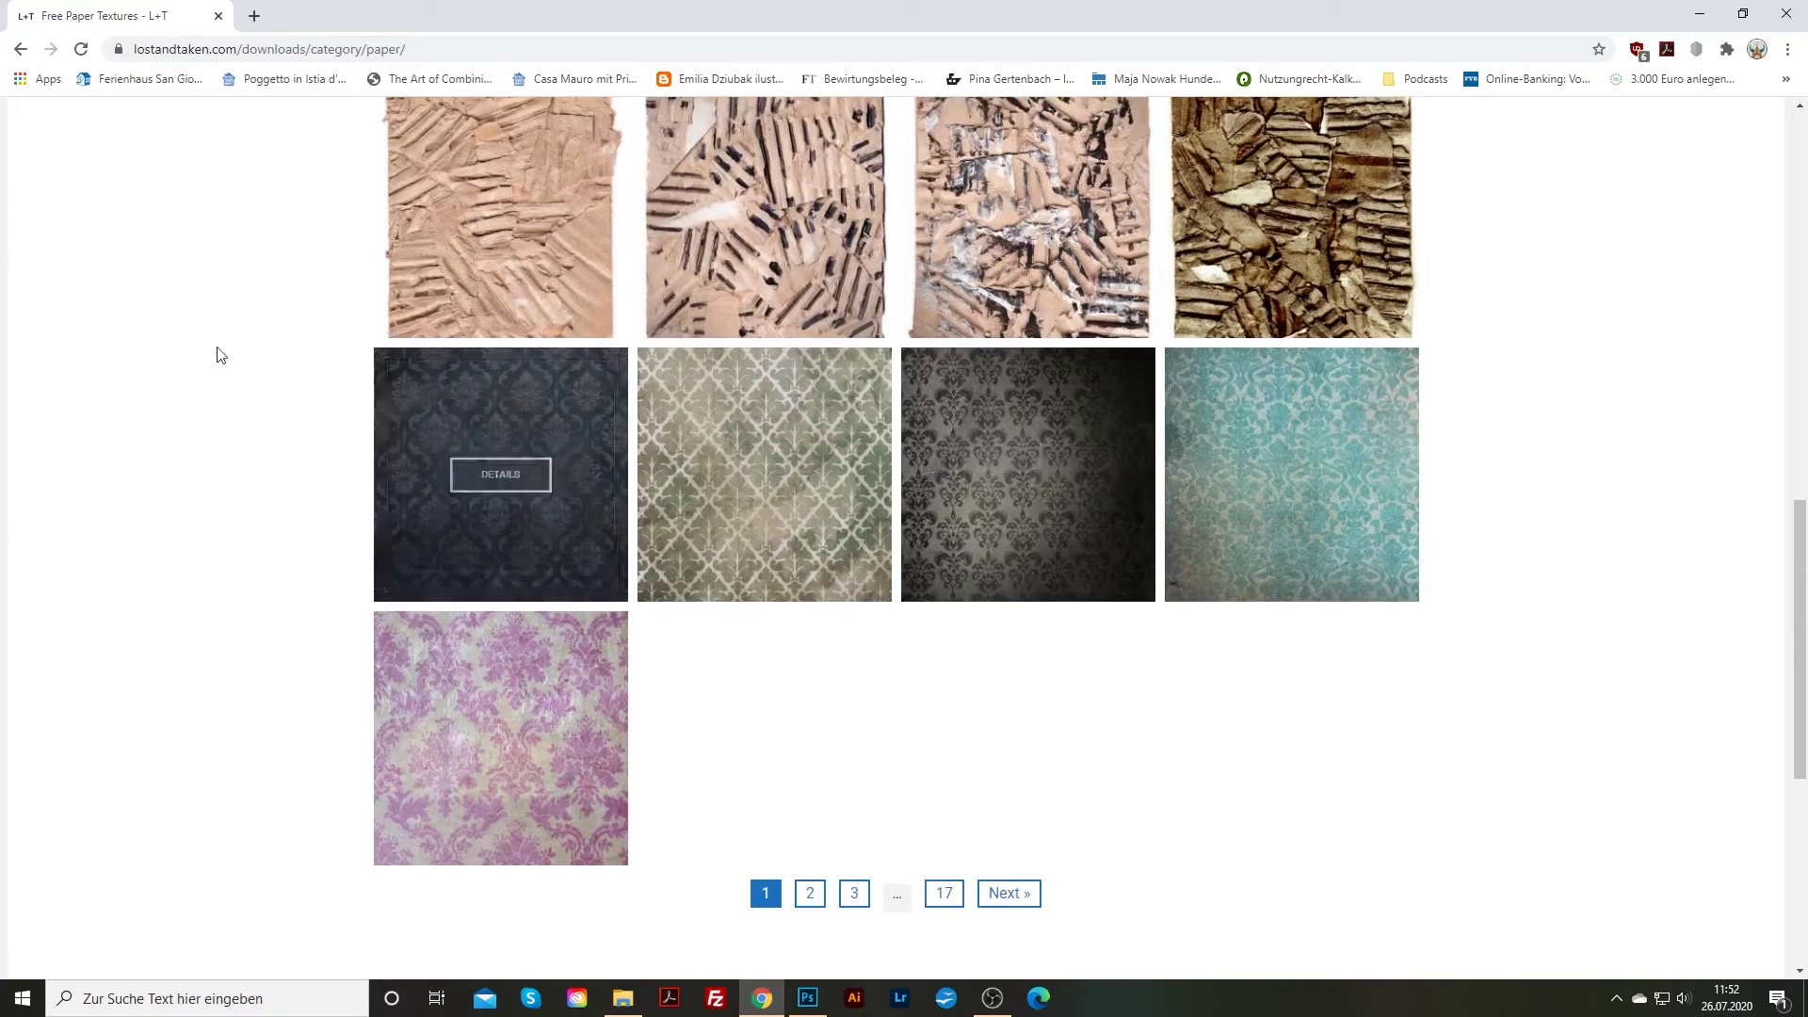
{"action": "left_click", "coordinate": [20, 49]}
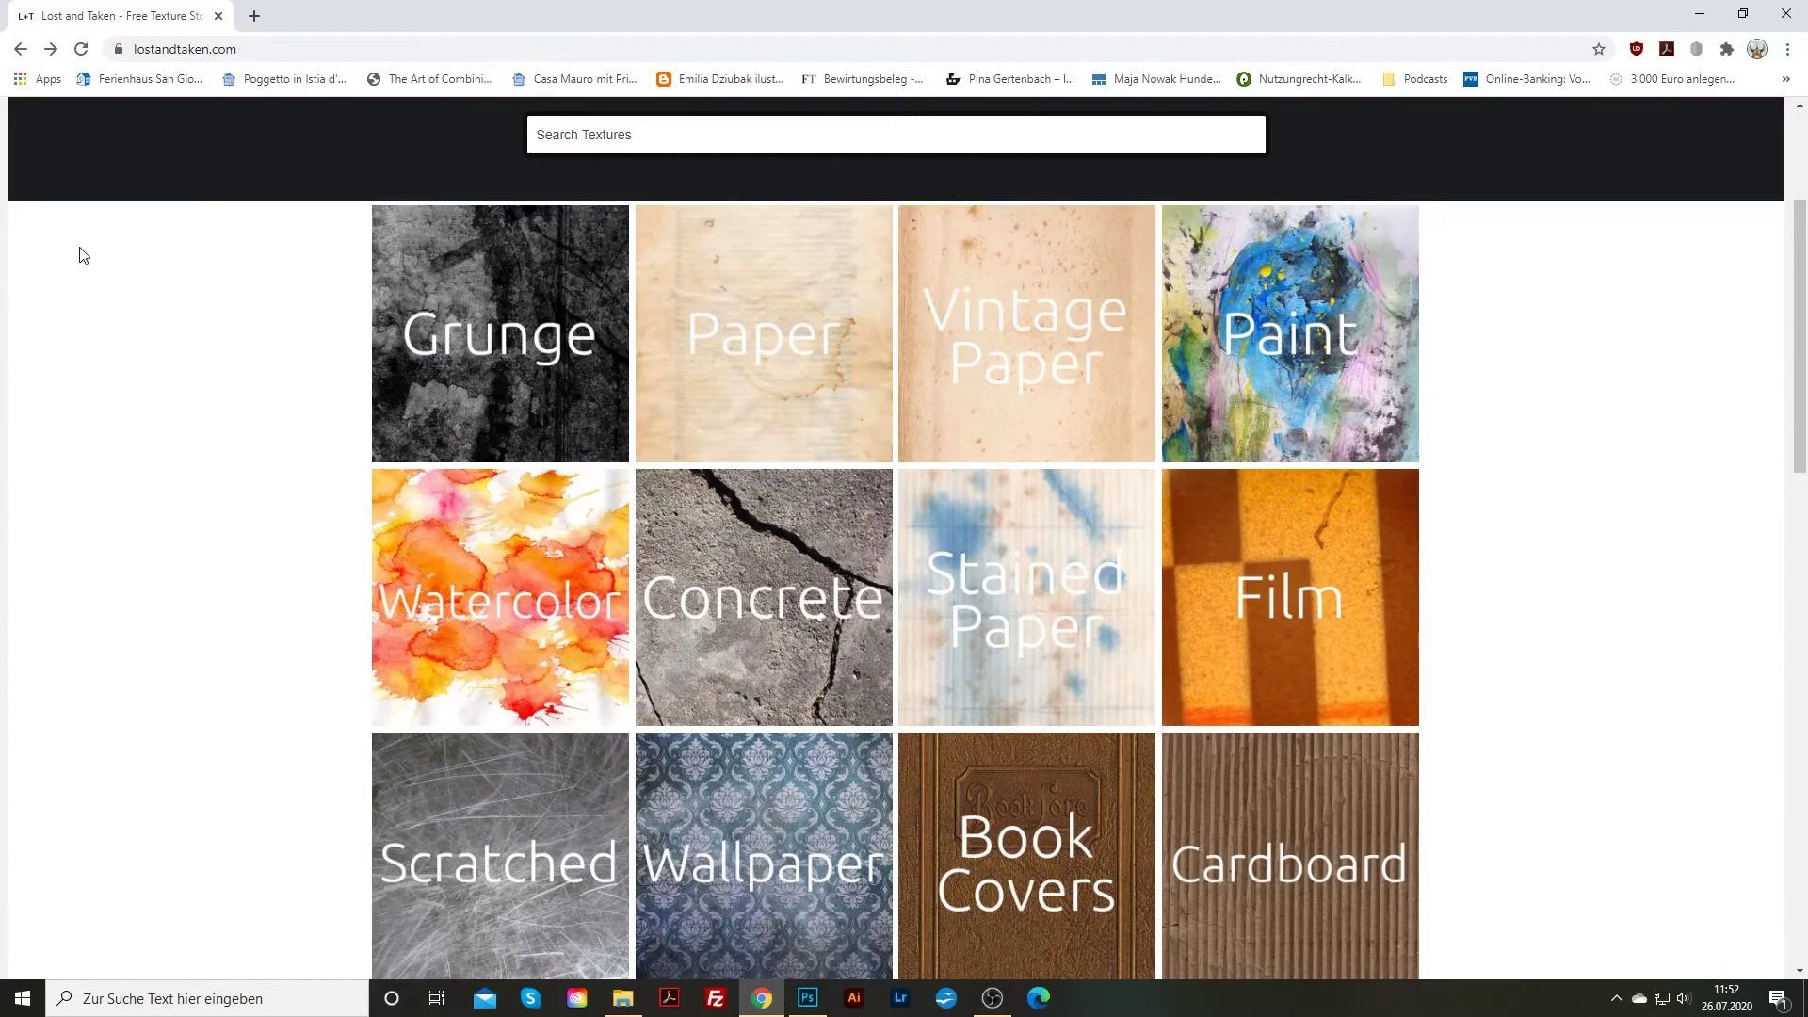
Scroll through the Paper textures and switch back to the Photoshop lion illustration
{"action": "scroll", "coordinate": [143, 327], "scroll_direction": "up", "scroll_amount": 3}
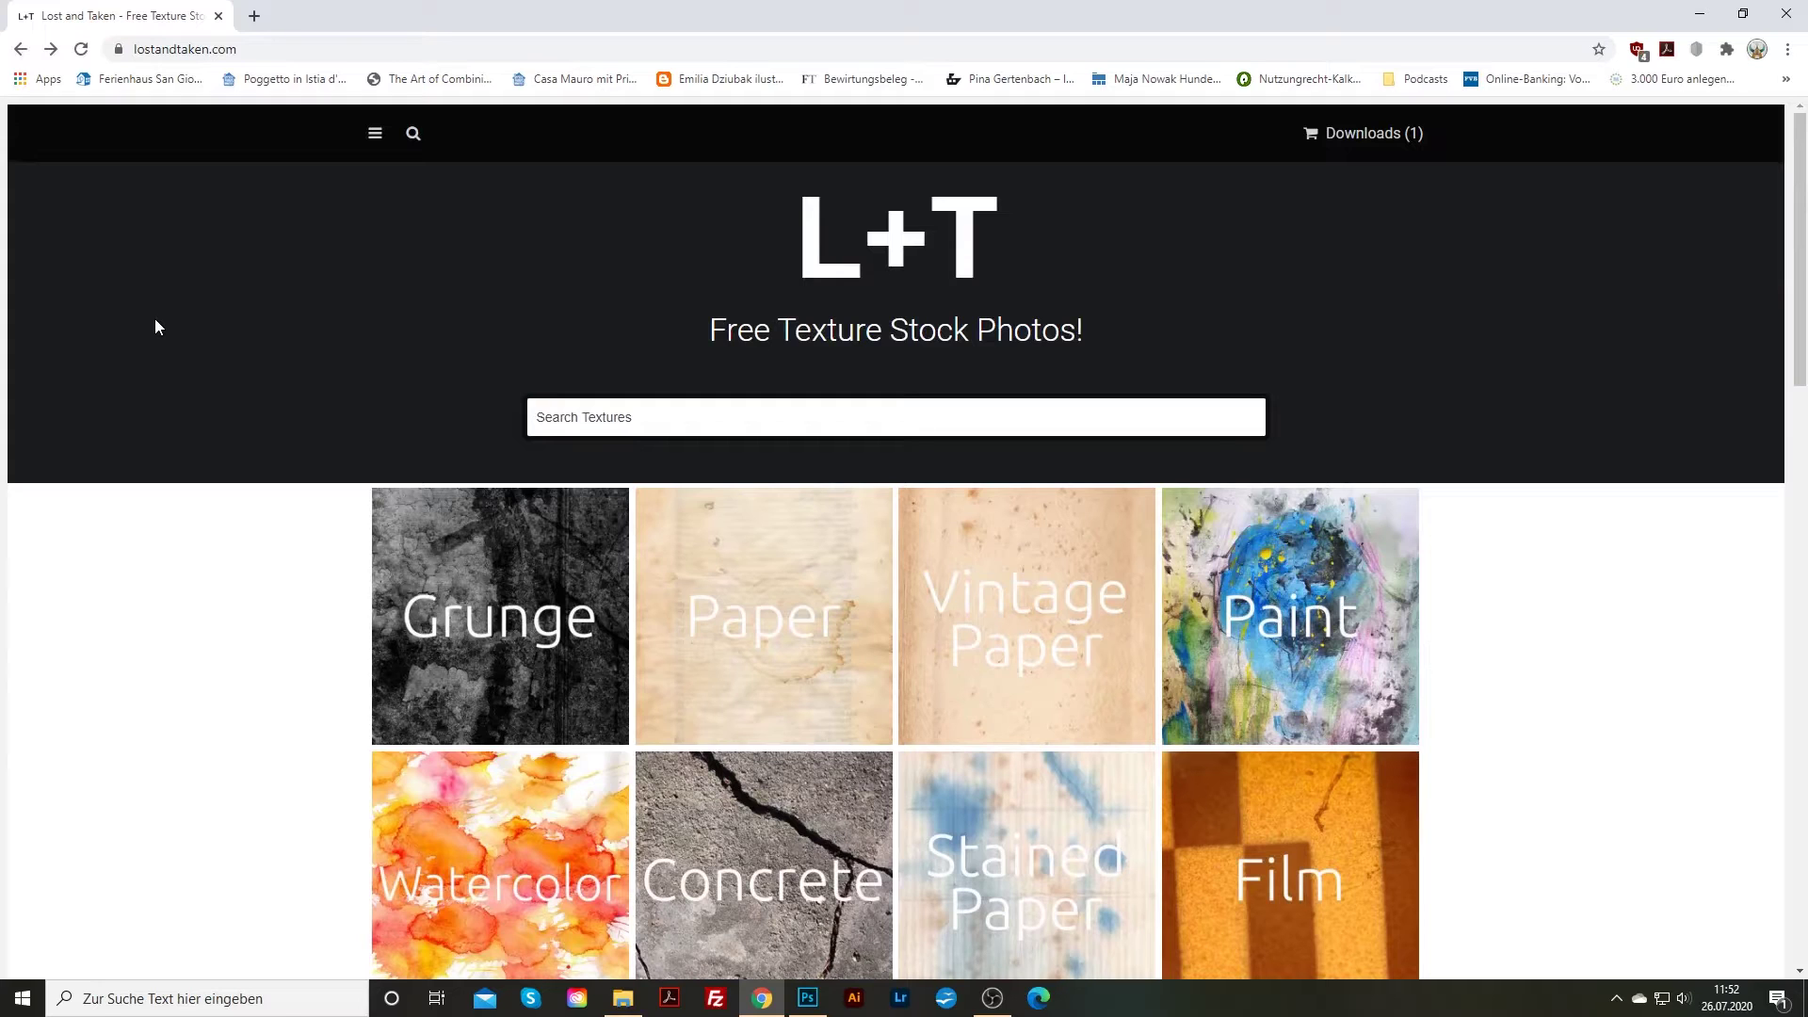
{"action": "scroll", "coordinate": [158, 326], "scroll_direction": "down", "scroll_amount": 3}
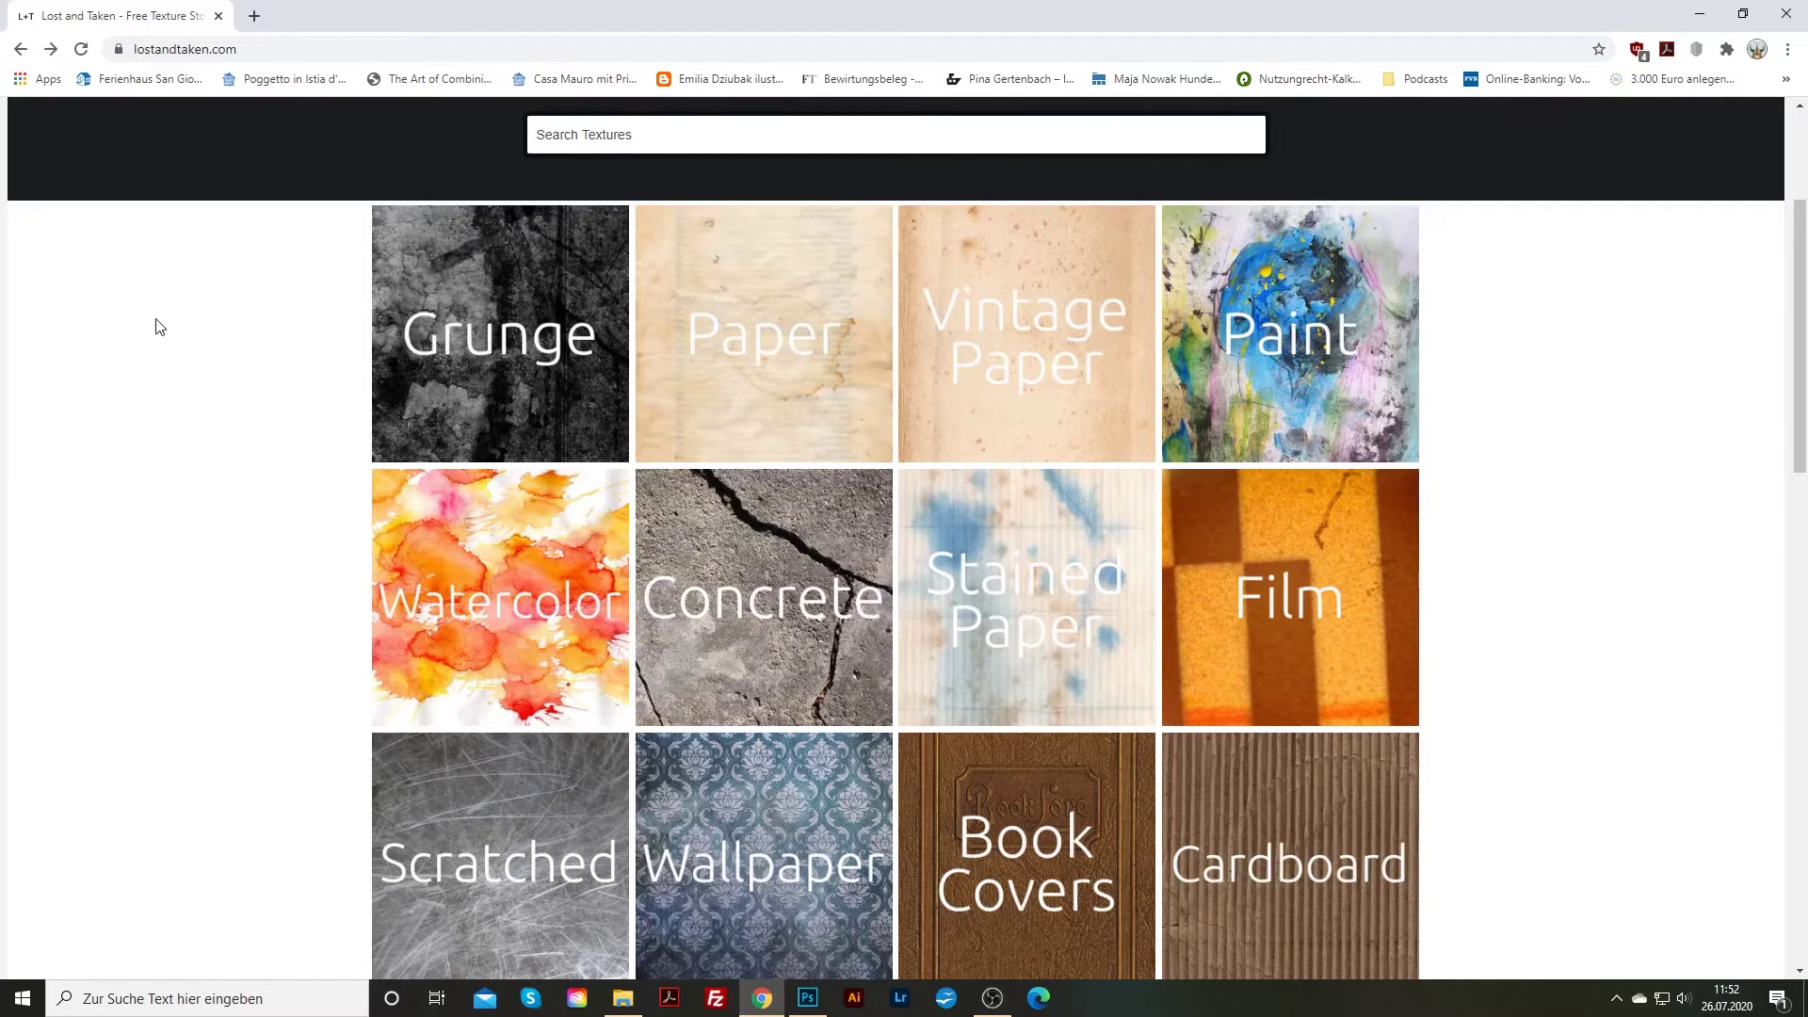
{"action": "scroll", "coordinate": [157, 327], "scroll_direction": "down", "scroll_amount": 5}
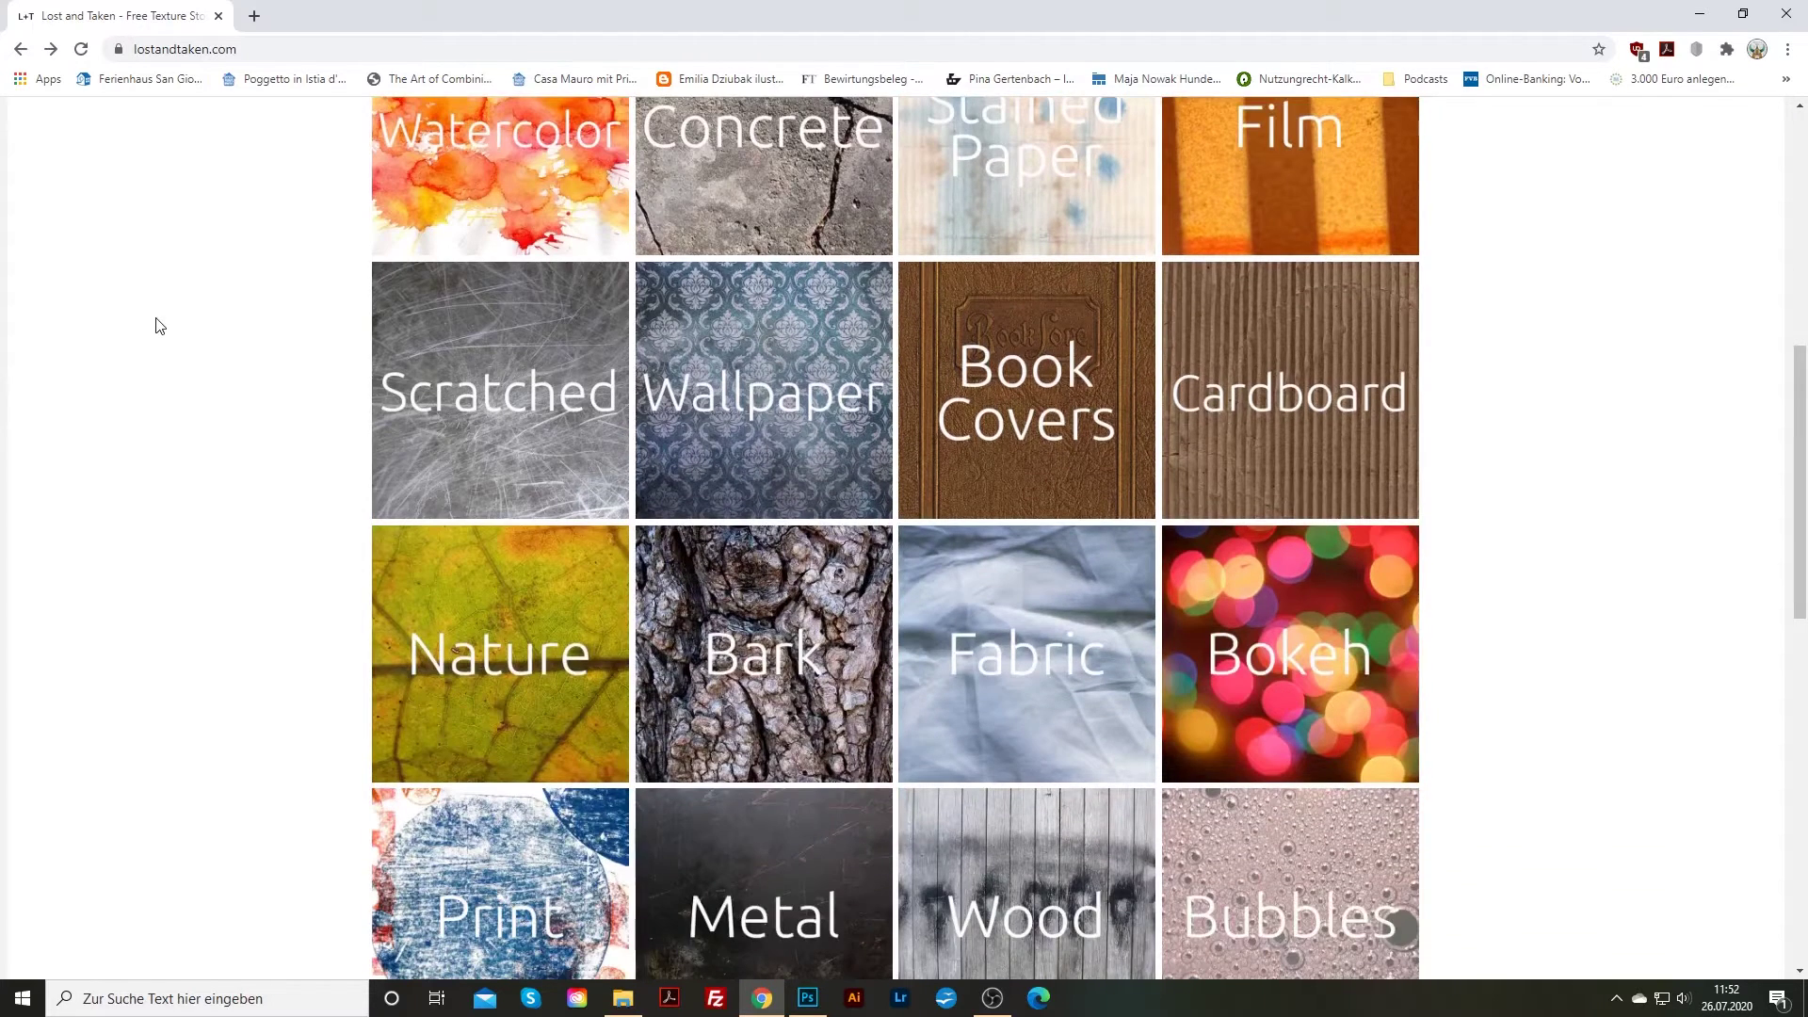
{"action": "scroll", "coordinate": [157, 326], "scroll_direction": "down", "scroll_amount": 3}
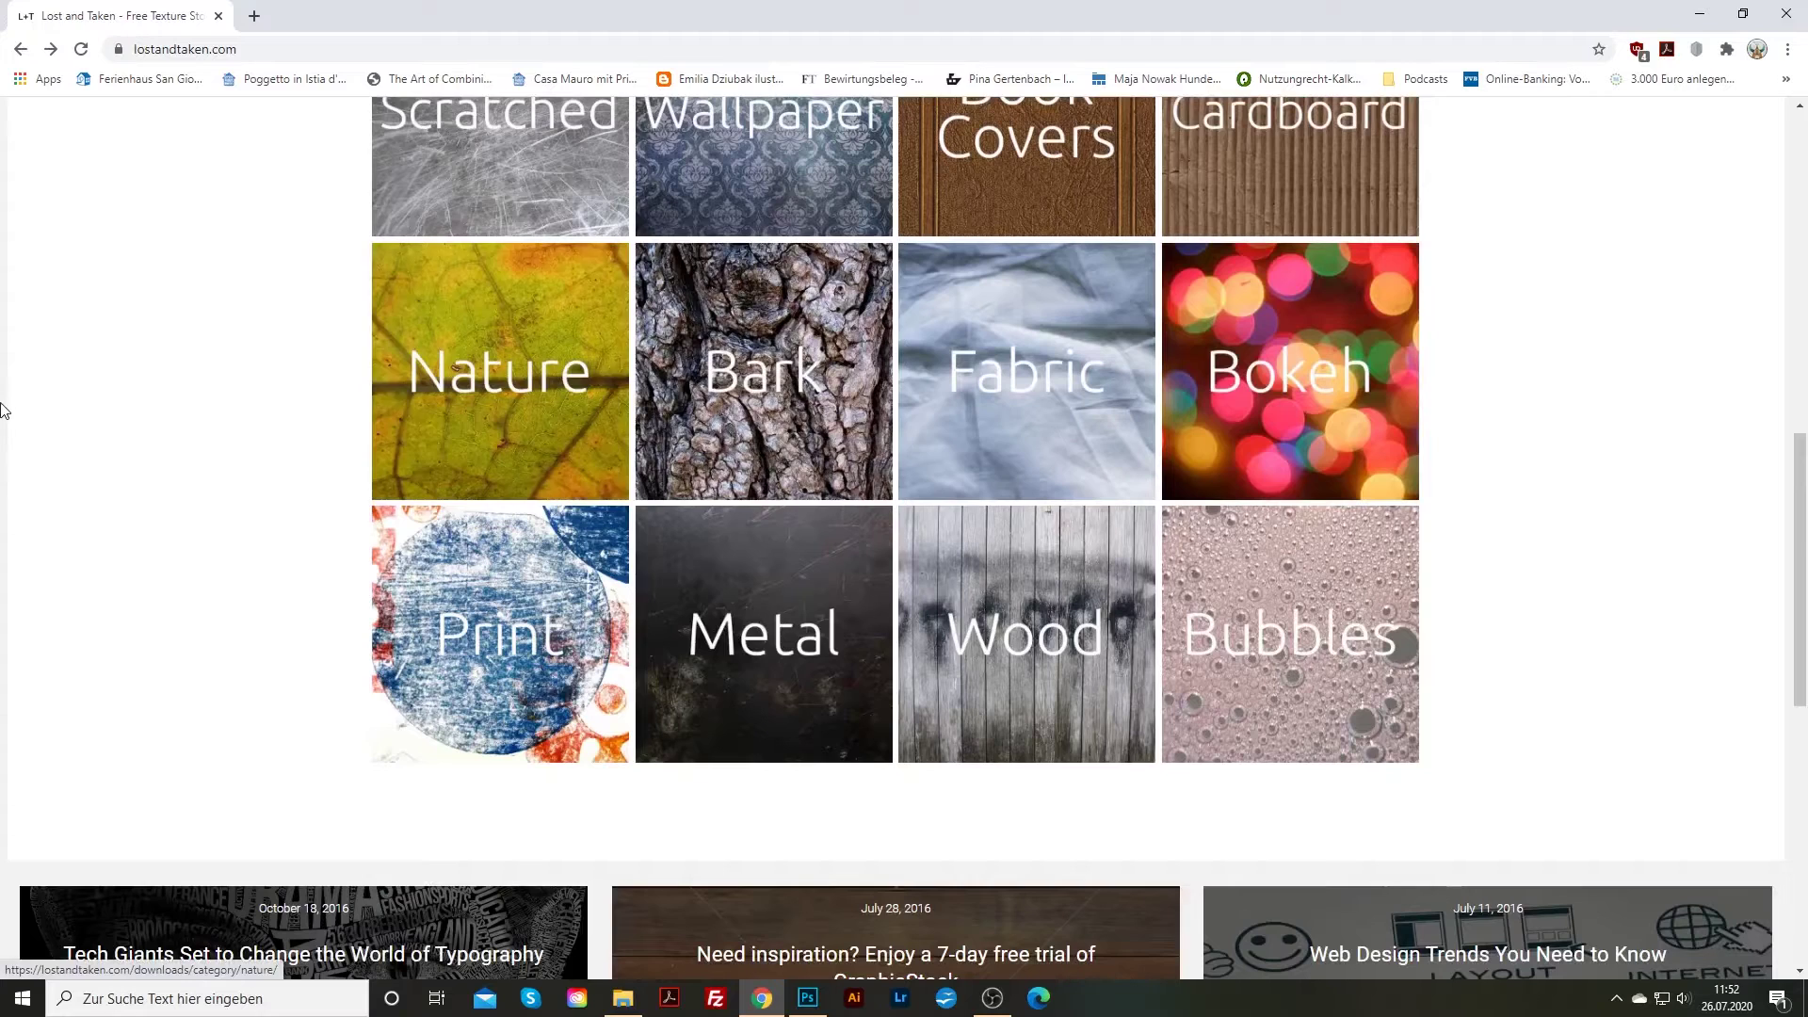
{"action": "scroll", "coordinate": [117, 355], "scroll_direction": "up", "scroll_amount": 7}
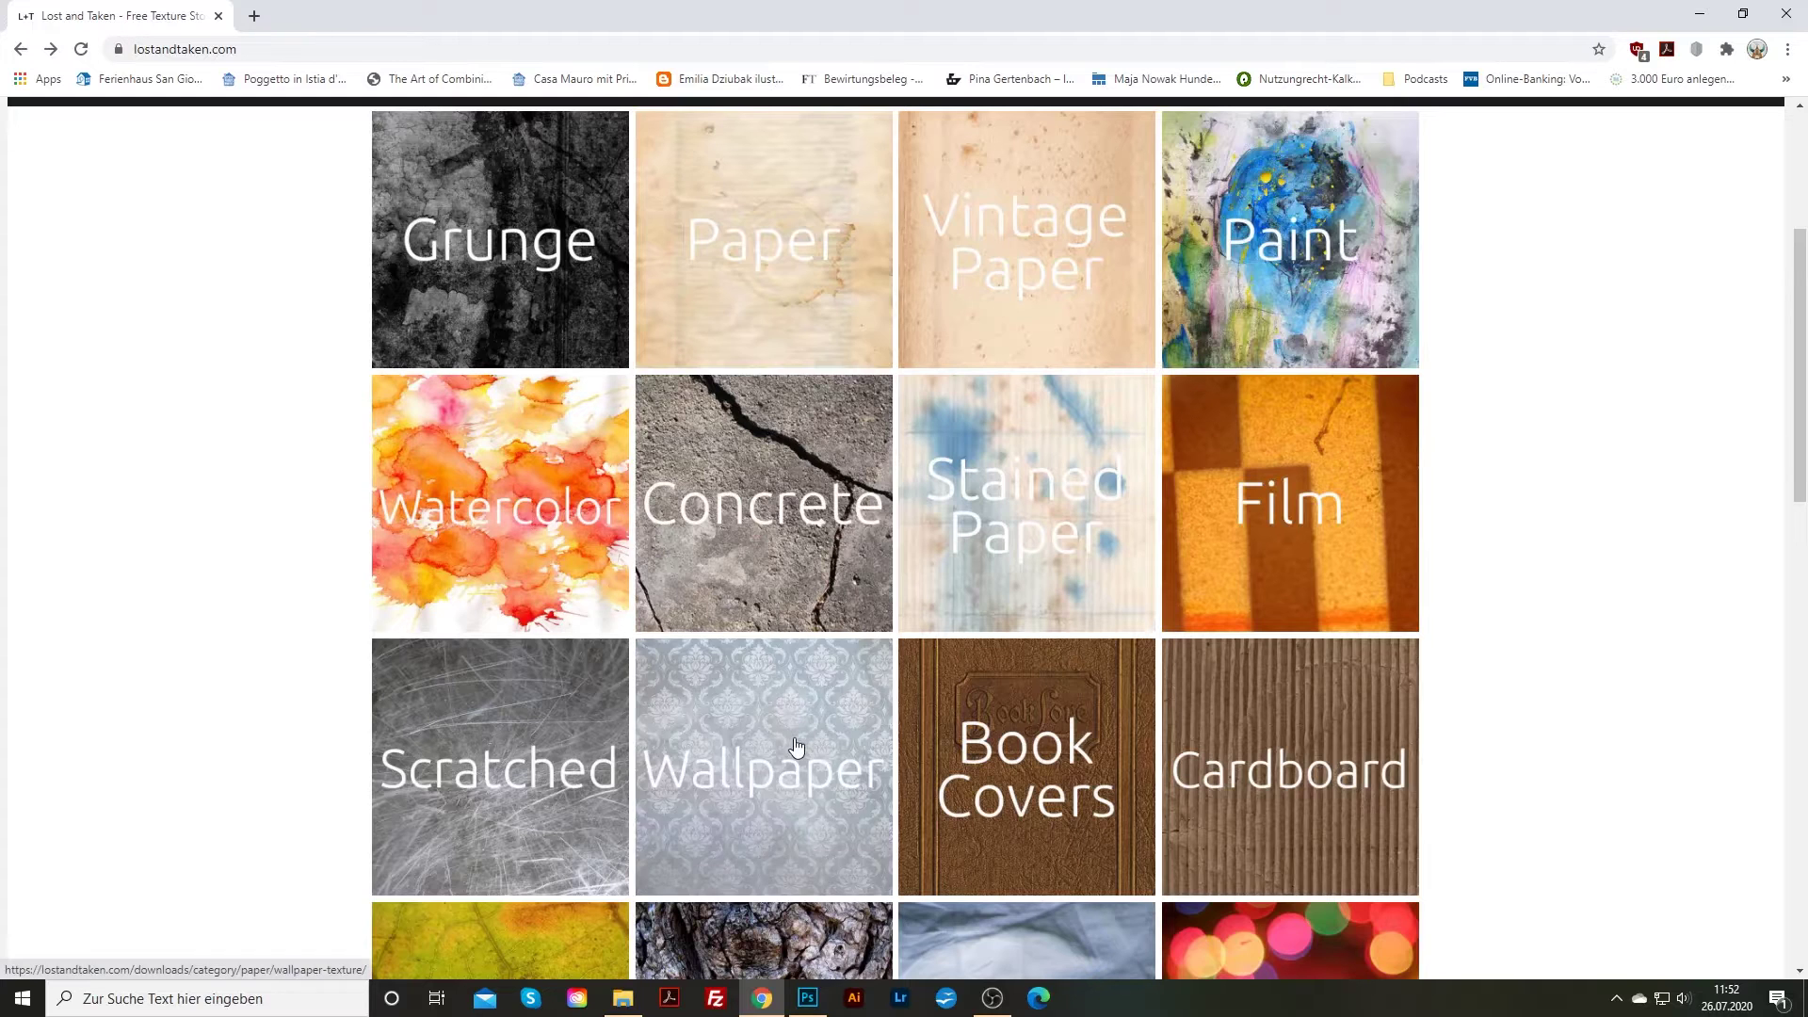
{"action": "mouse_move", "coordinate": [627, 1008]}
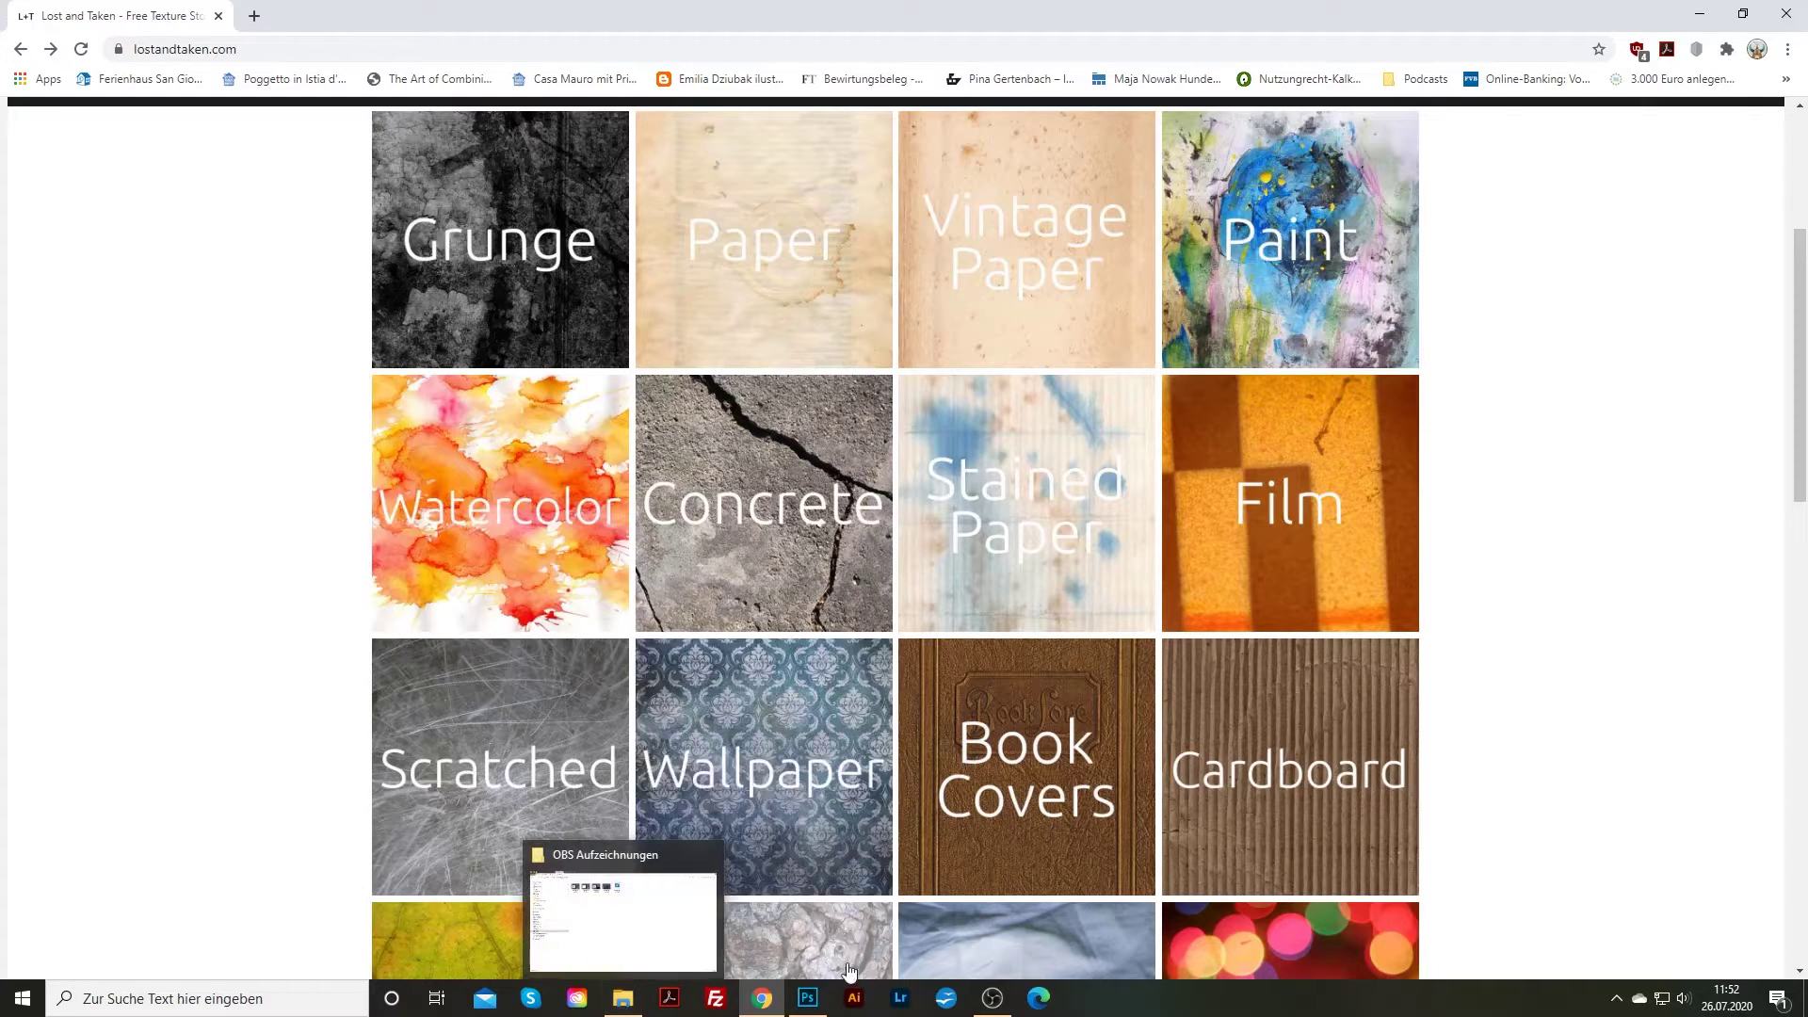
{"action": "left_click", "coordinate": [815, 1007]}
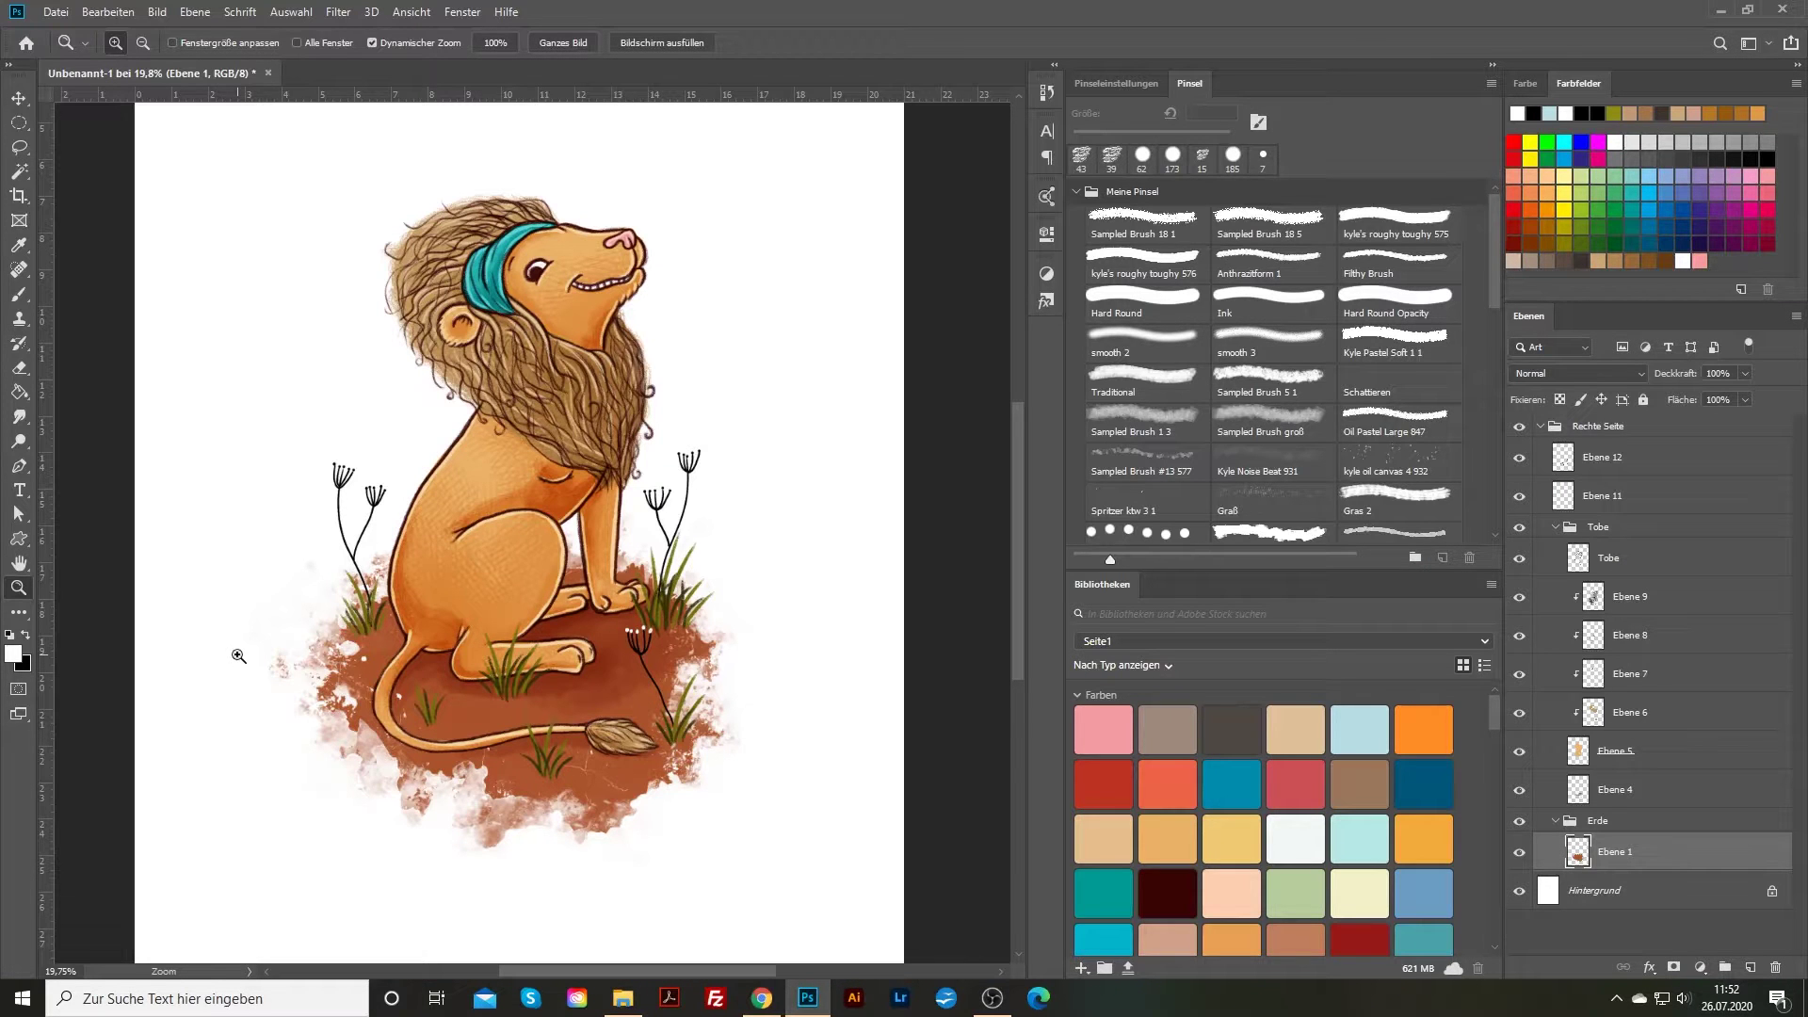
Select Ebene 9, hide and reshow it to compare, and add empty layer Ebene 13 above it
{"action": "left_click", "coordinate": [1684, 601]}
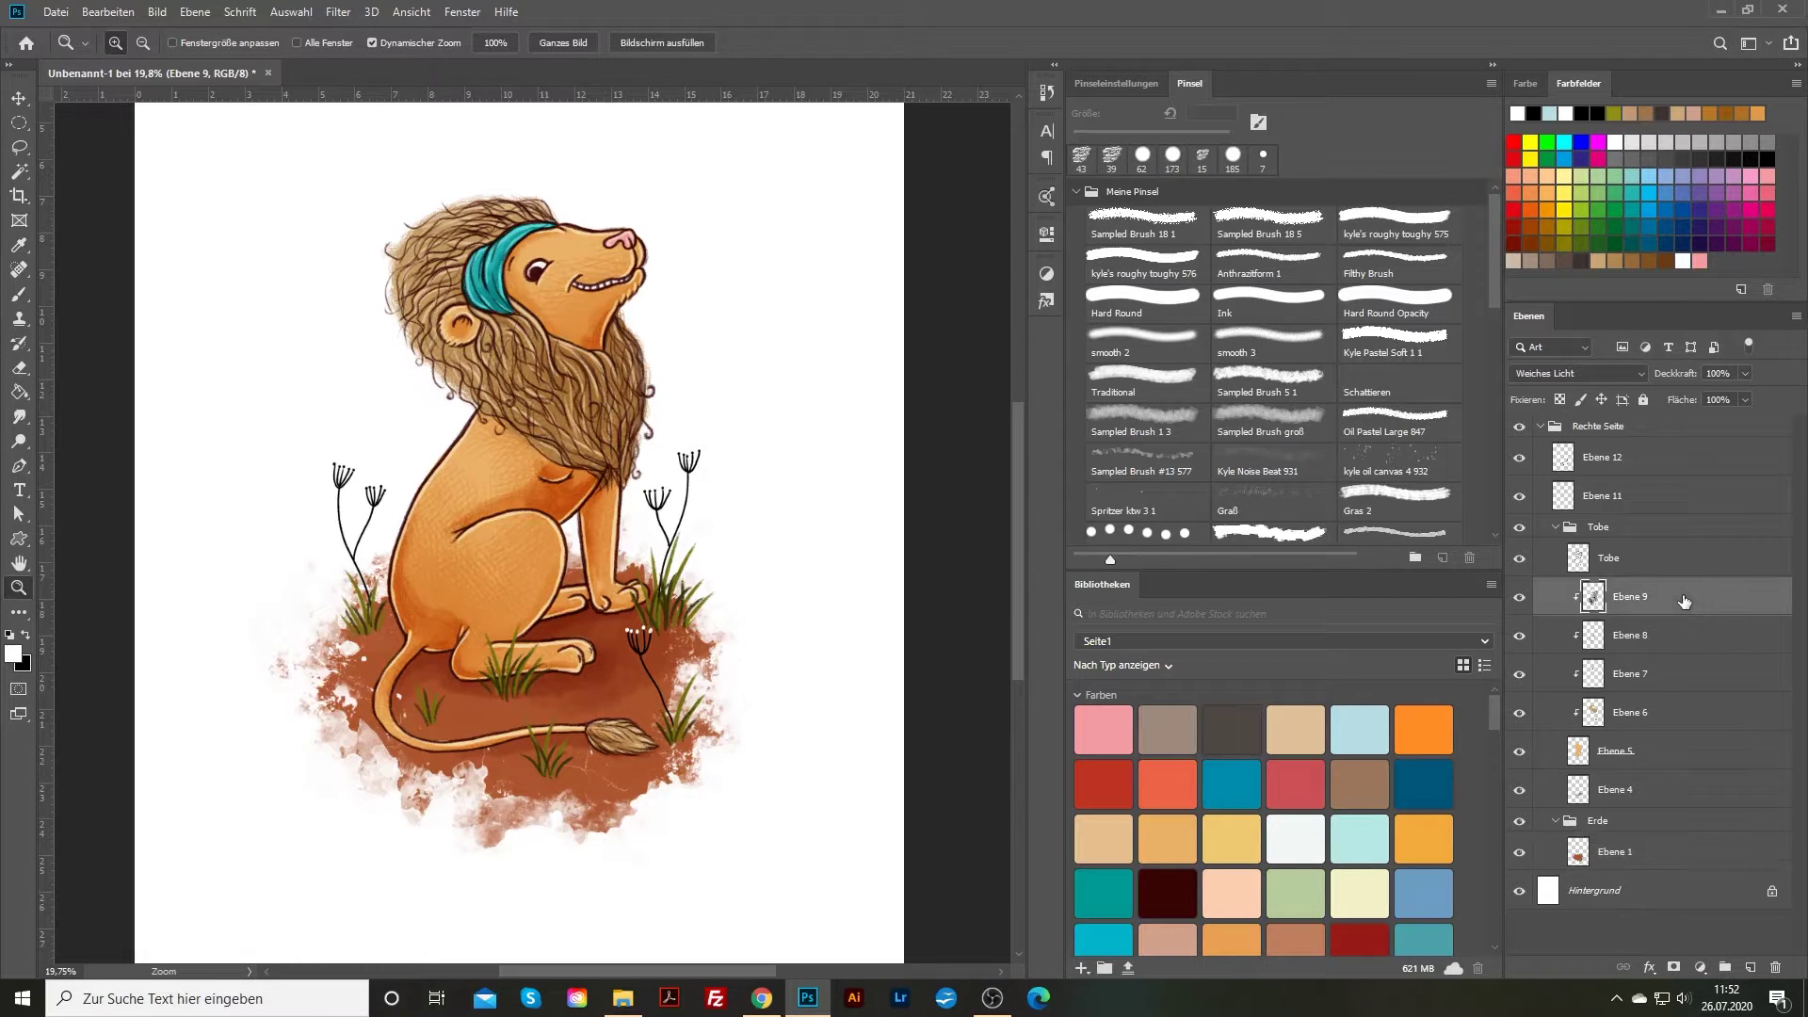
{"action": "left_click", "coordinate": [1518, 601]}
{"action": "left_click", "coordinate": [1518, 601]}
{"action": "left_click", "coordinate": [1750, 968]}
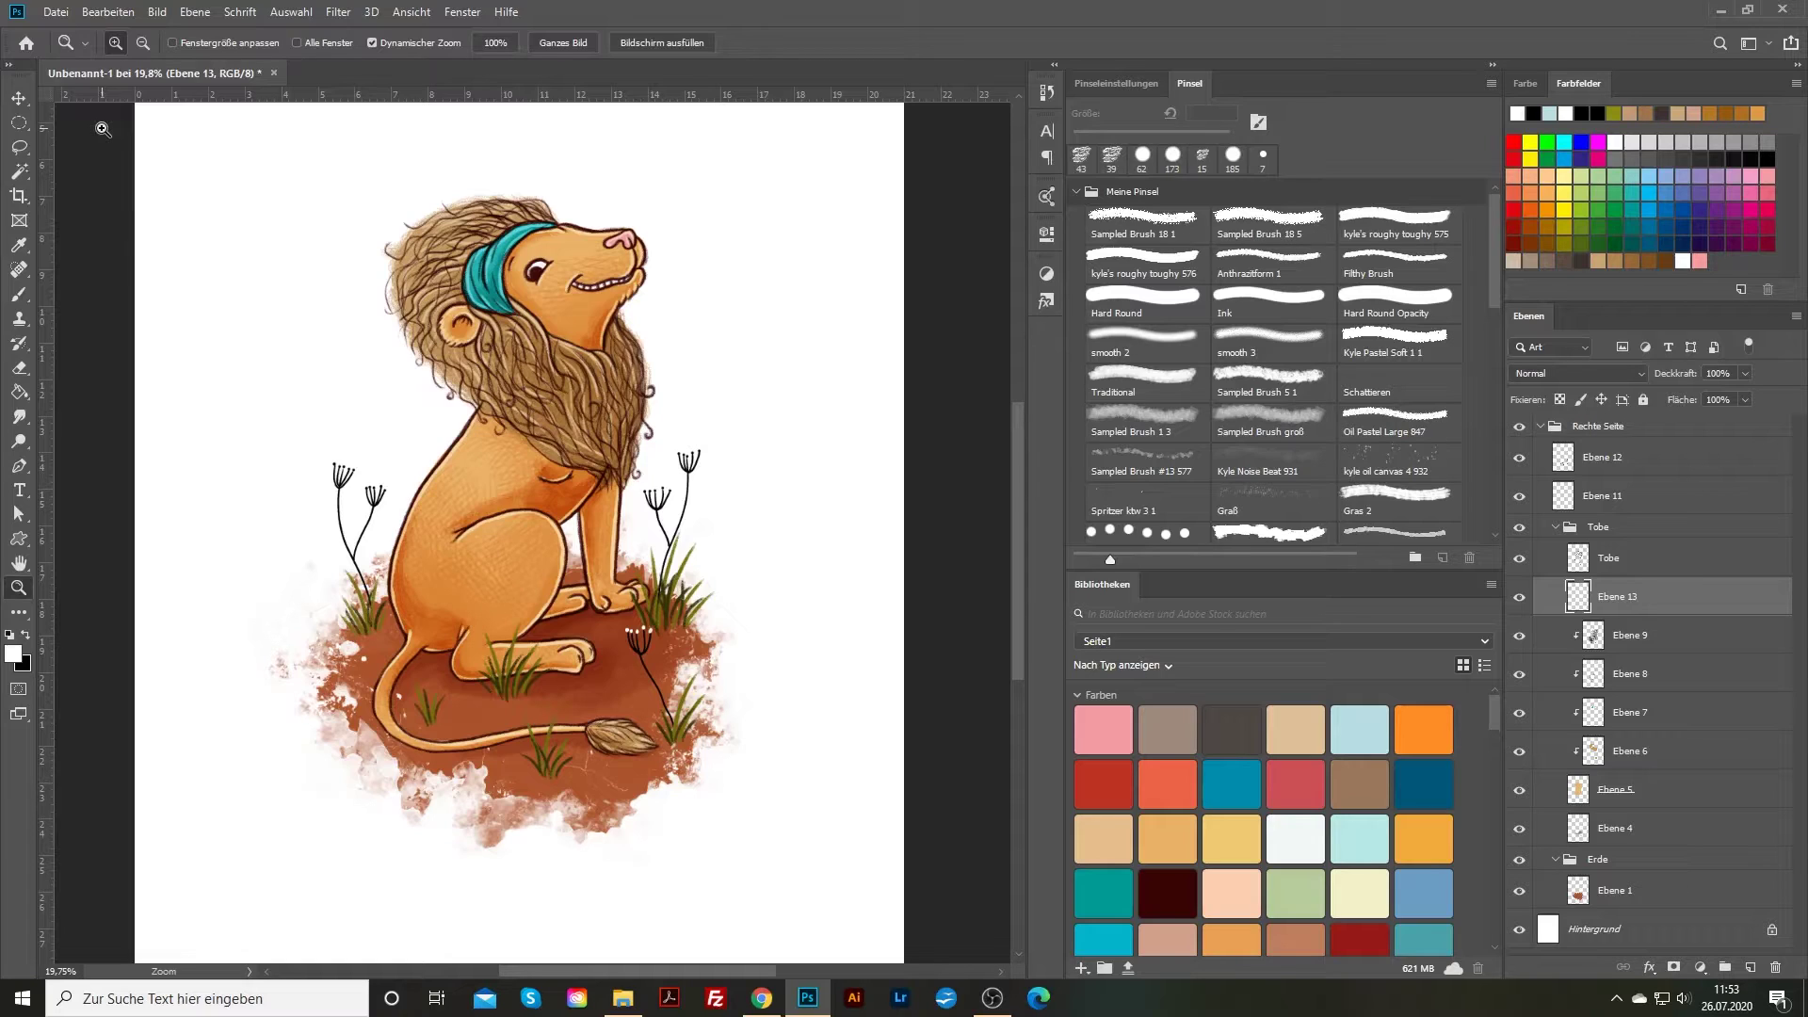
{"action": "left_click", "coordinate": [56, 11]}
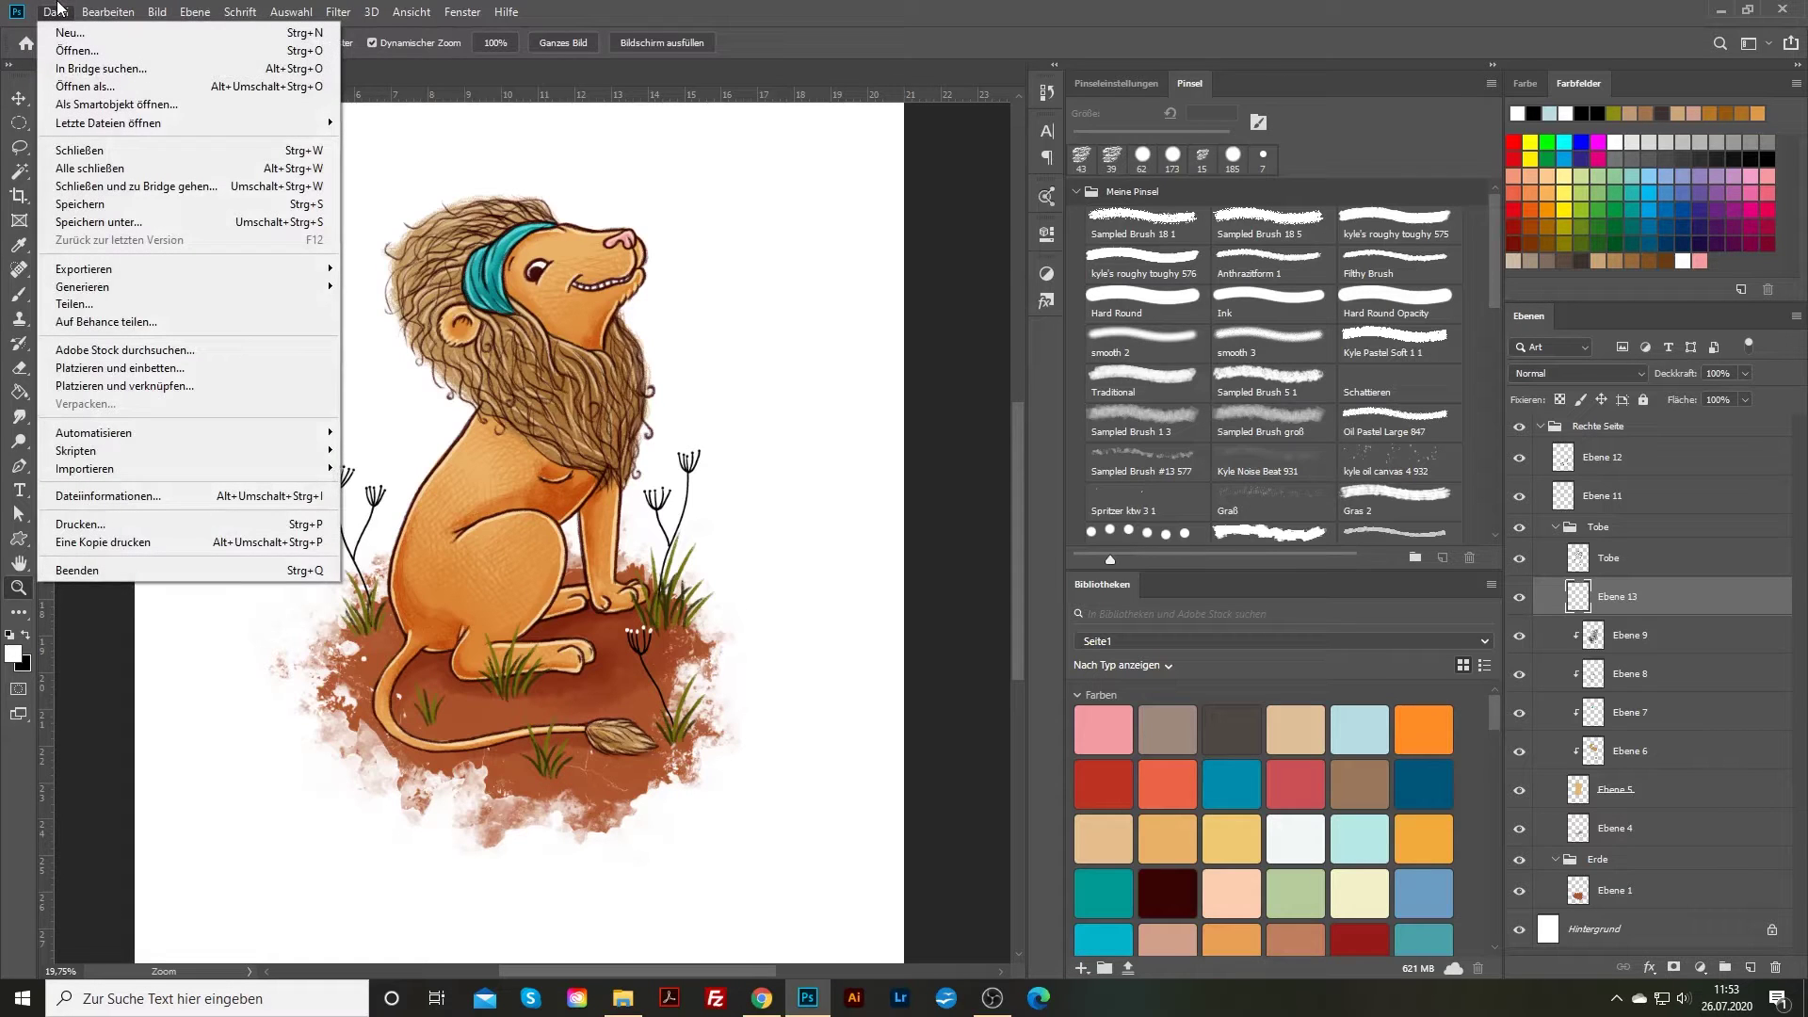
Place and embed 20th-century-vintage-stained-paper-texture-5 from the Papiere folder over the lion
{"action": "left_click", "coordinate": [56, 10]}
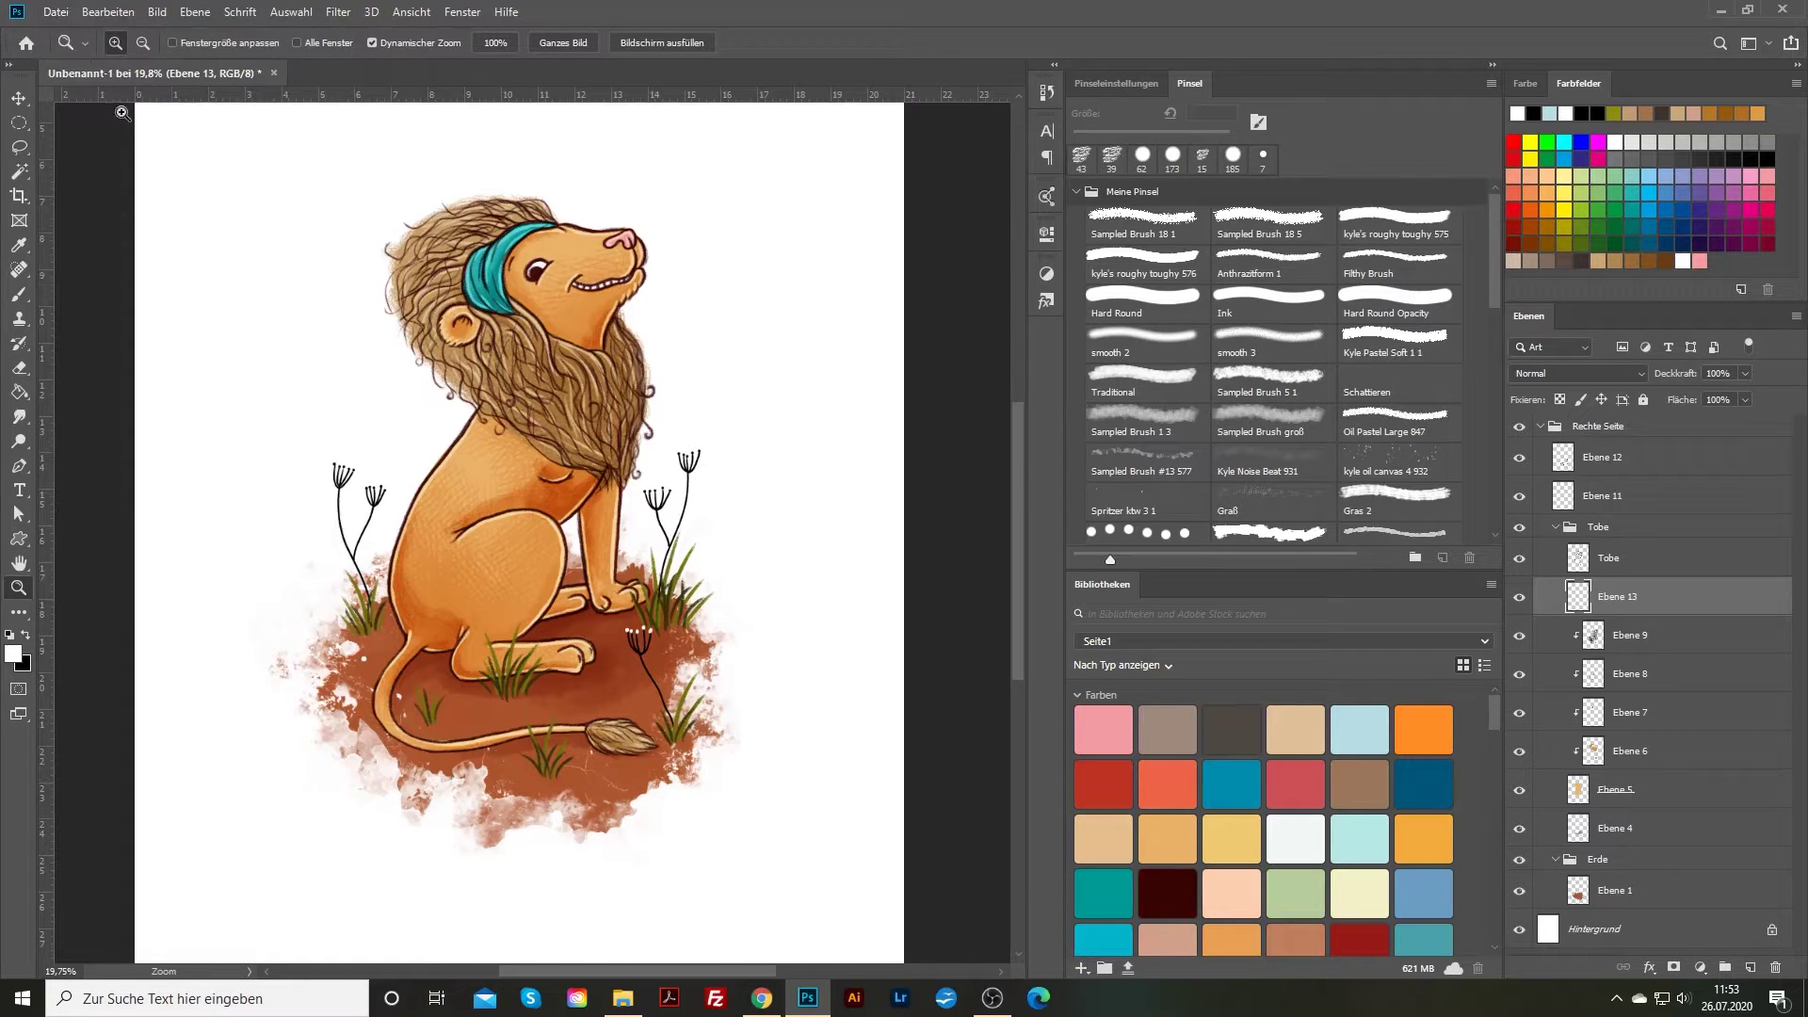
{"action": "left_click", "coordinate": [56, 12]}
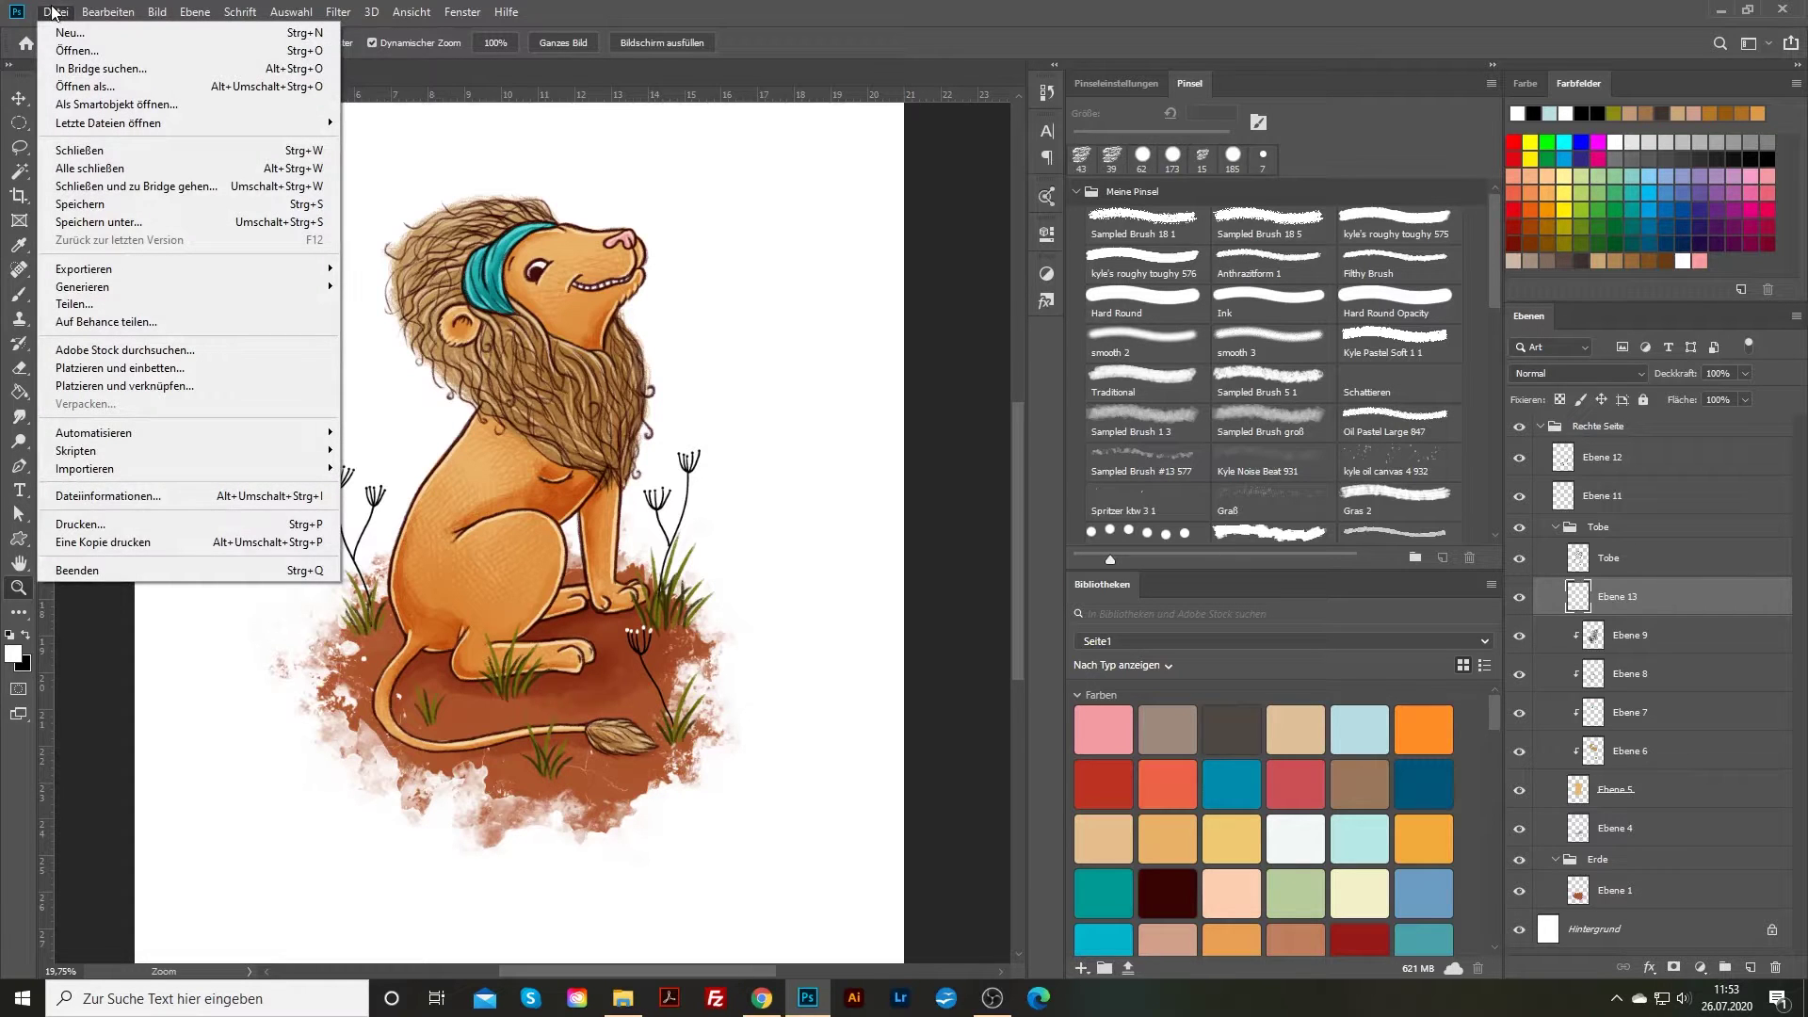
{"action": "left_click", "coordinate": [120, 369]}
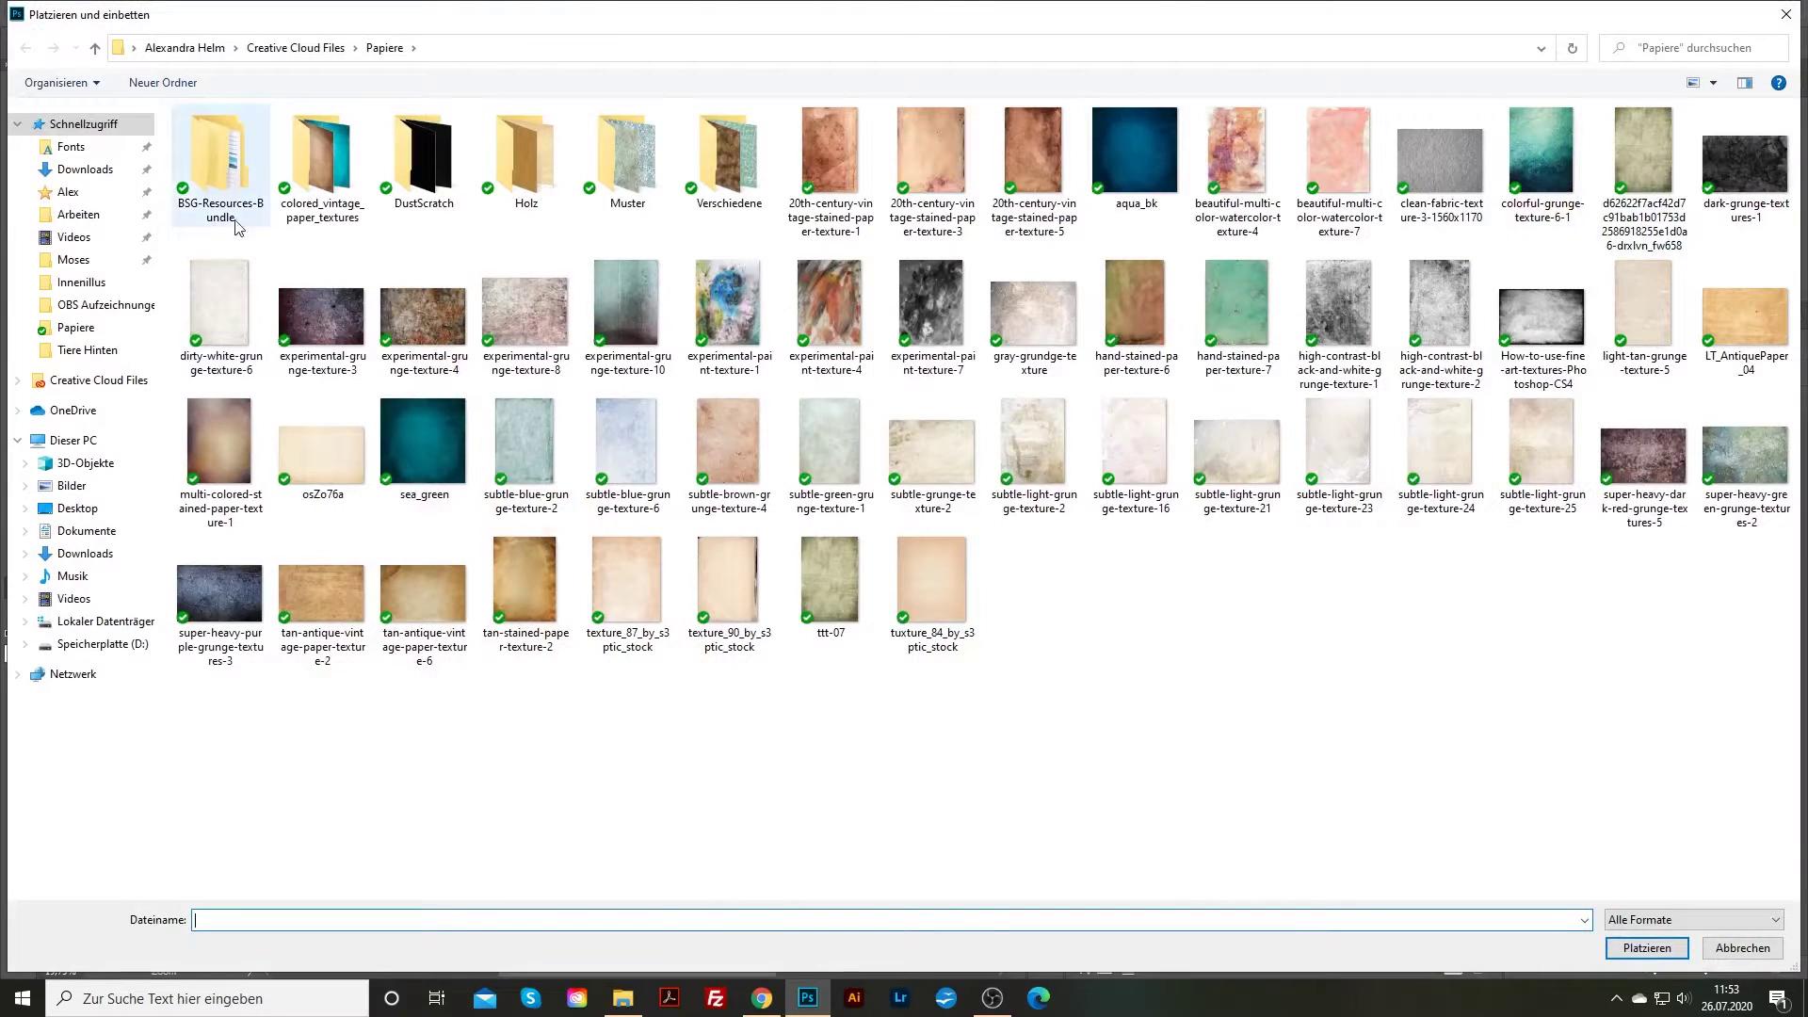
{"action": "left_click", "coordinate": [94, 382]}
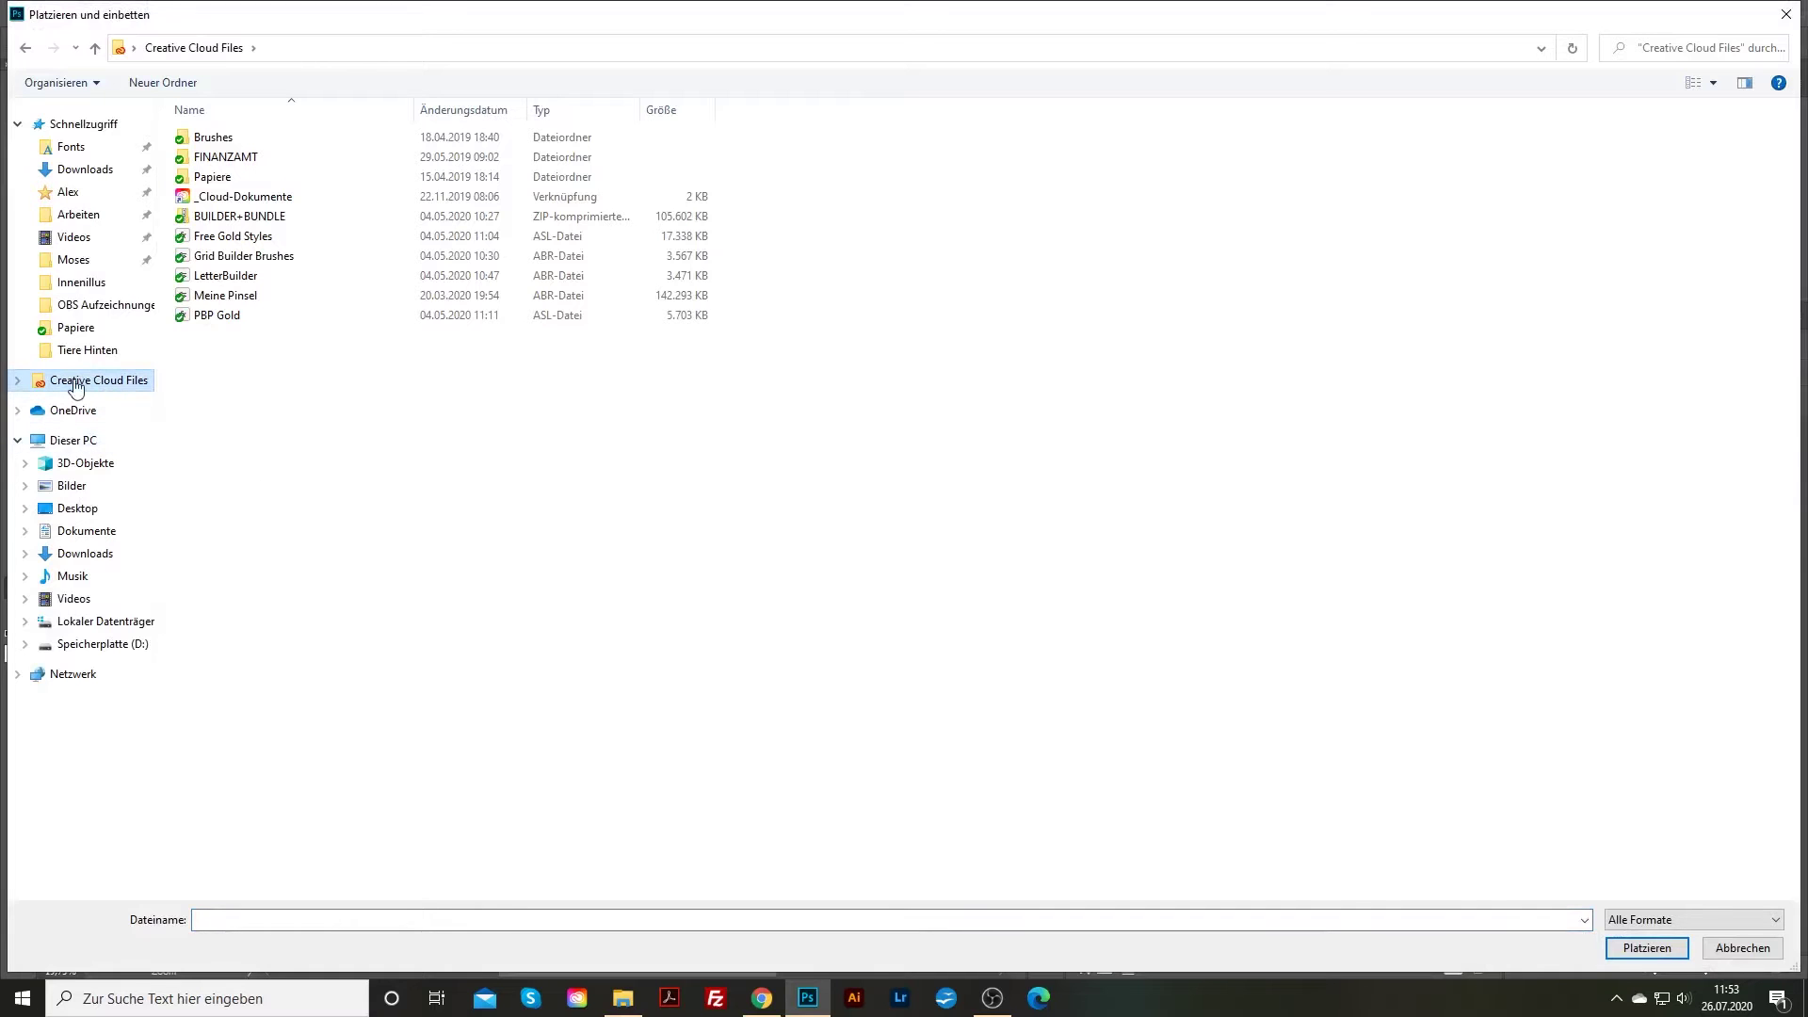
{"action": "double_click", "coordinate": [248, 181]}
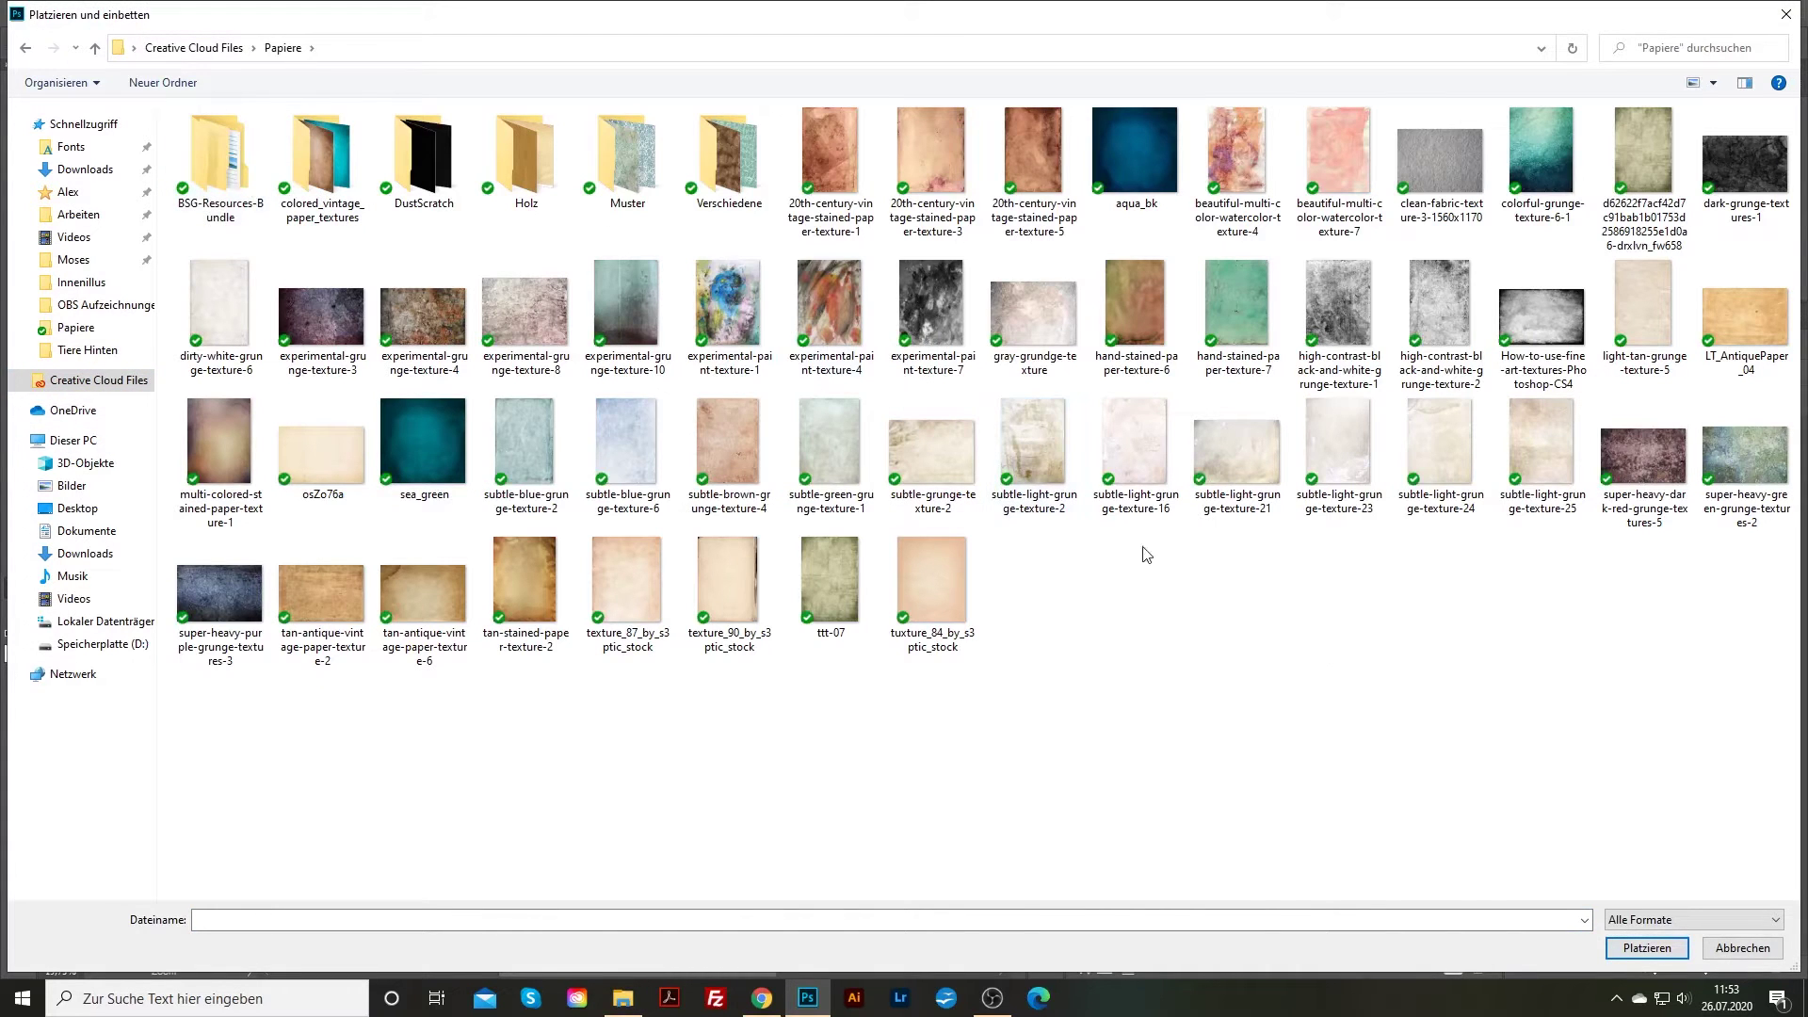
{"action": "left_click", "coordinate": [1053, 143]}
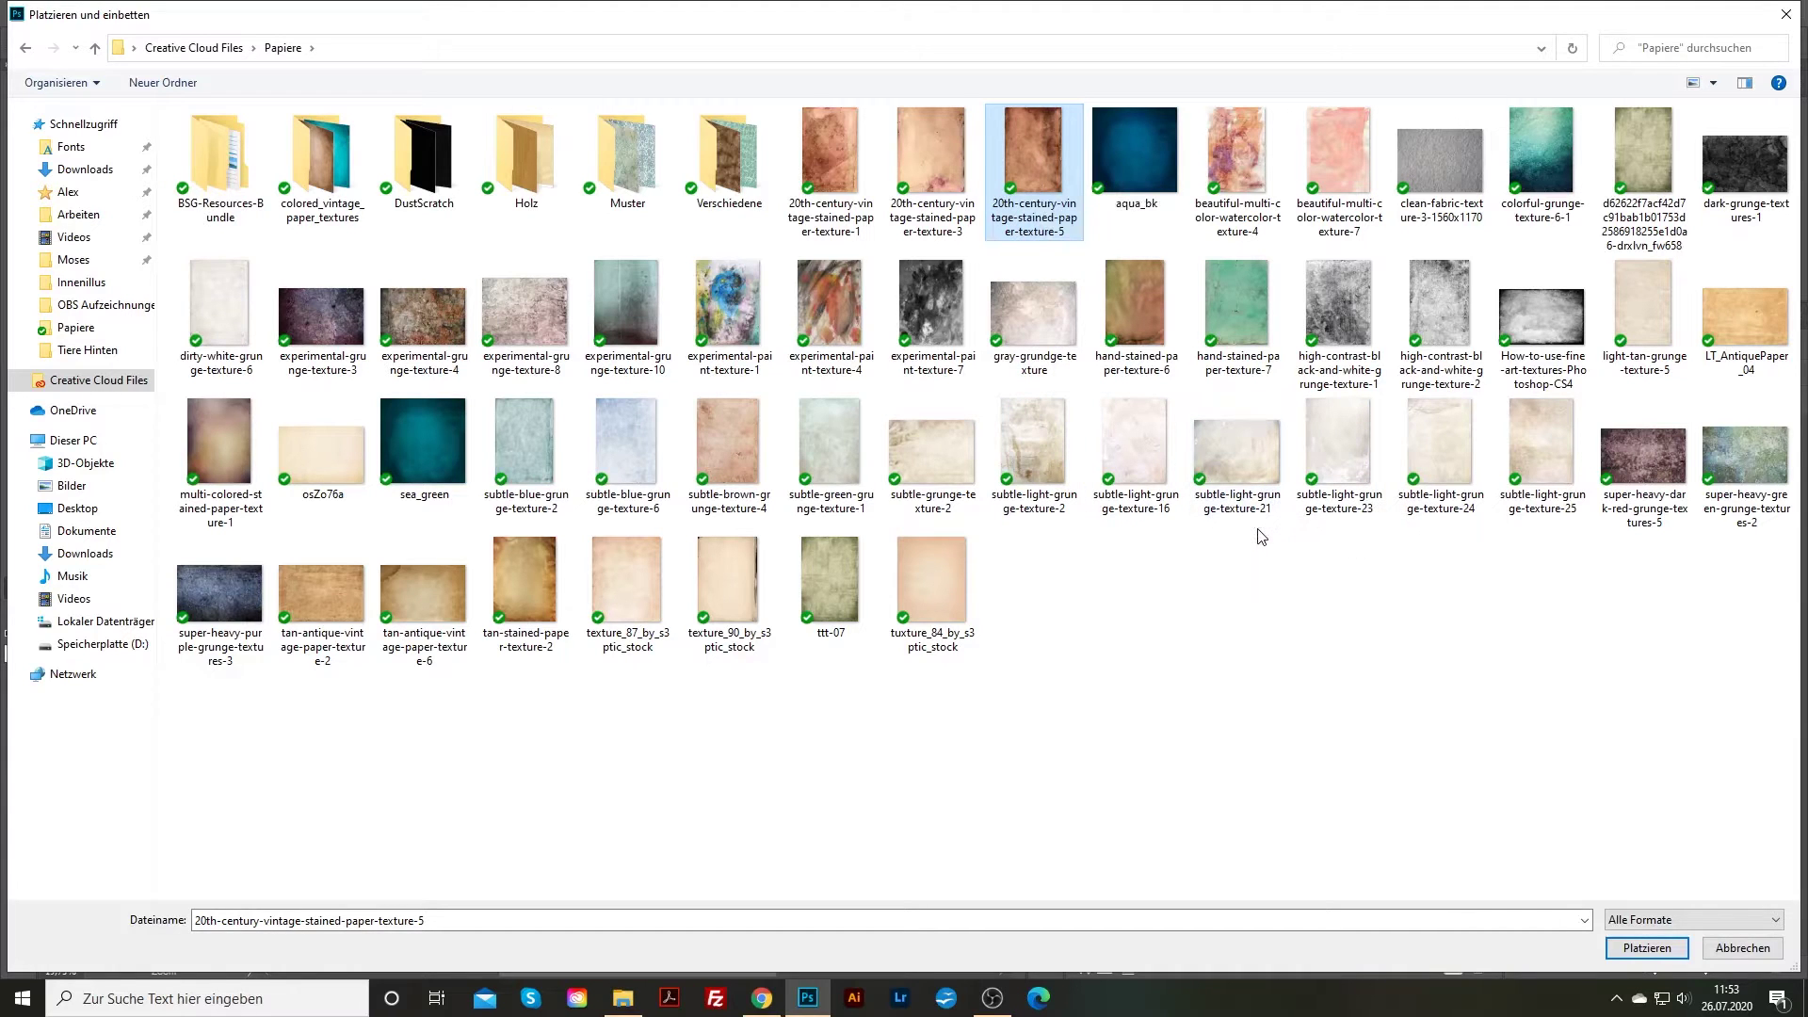
{"action": "left_click", "coordinate": [1647, 947]}
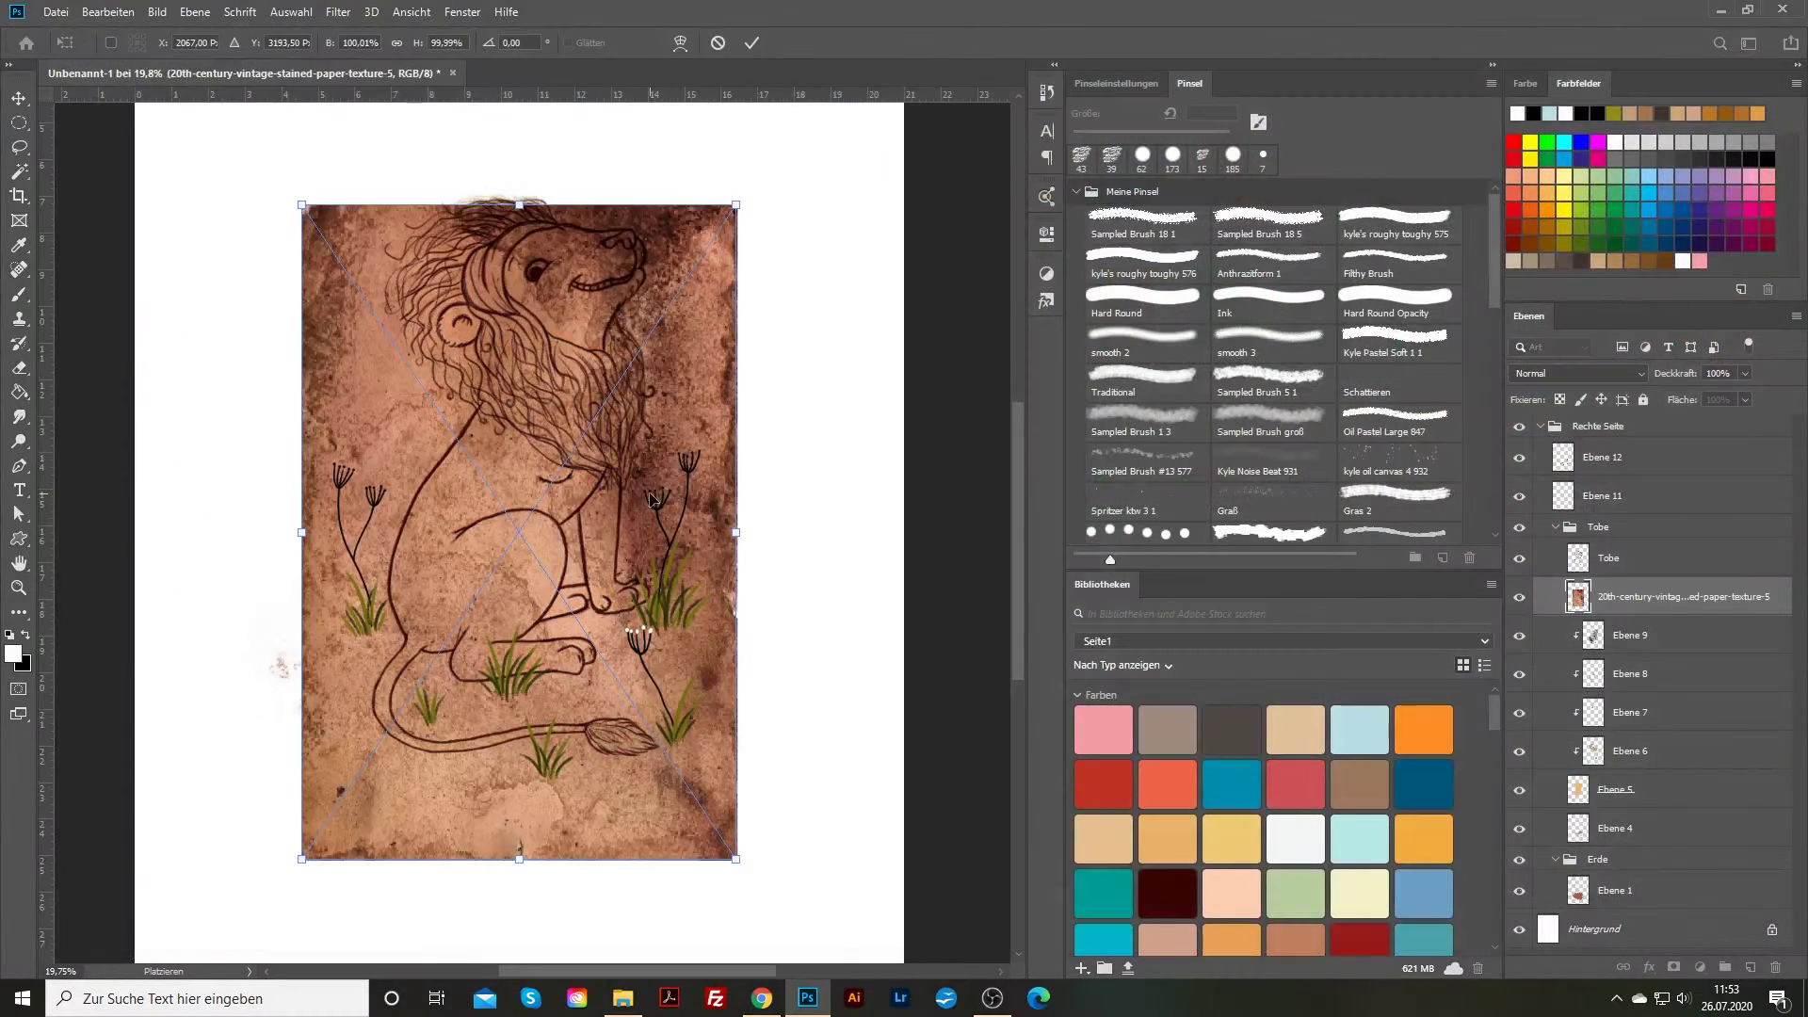
Nudge the placed texture slightly upward, commit it, and rasterize its layer
{"action": "mouse_move", "coordinate": [654, 420]}
{"action": "left_mouse_down"}
{"action": "mouse_move", "coordinate": [654, 375]}
{"action": "mouse_move", "coordinate": [654, 391]}
{"action": "left_mouse_up"}
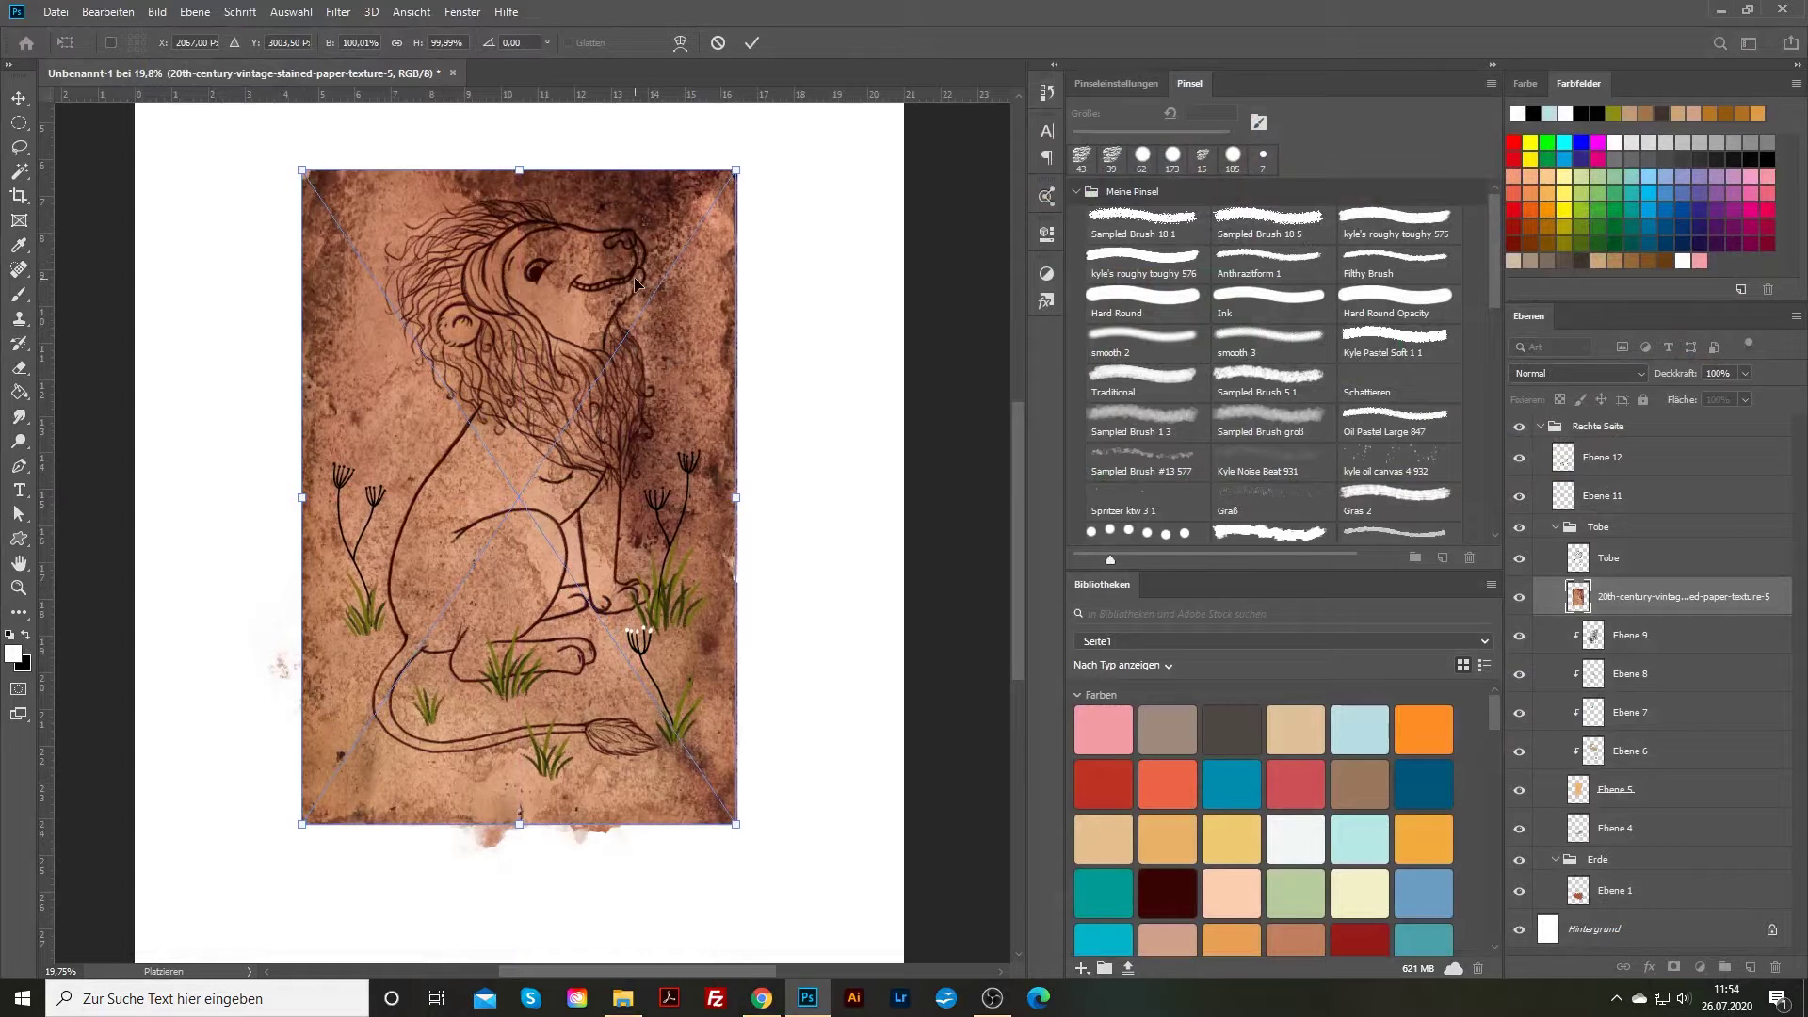
{"action": "key", "text": "Return"}
{"action": "key", "text": "z"}
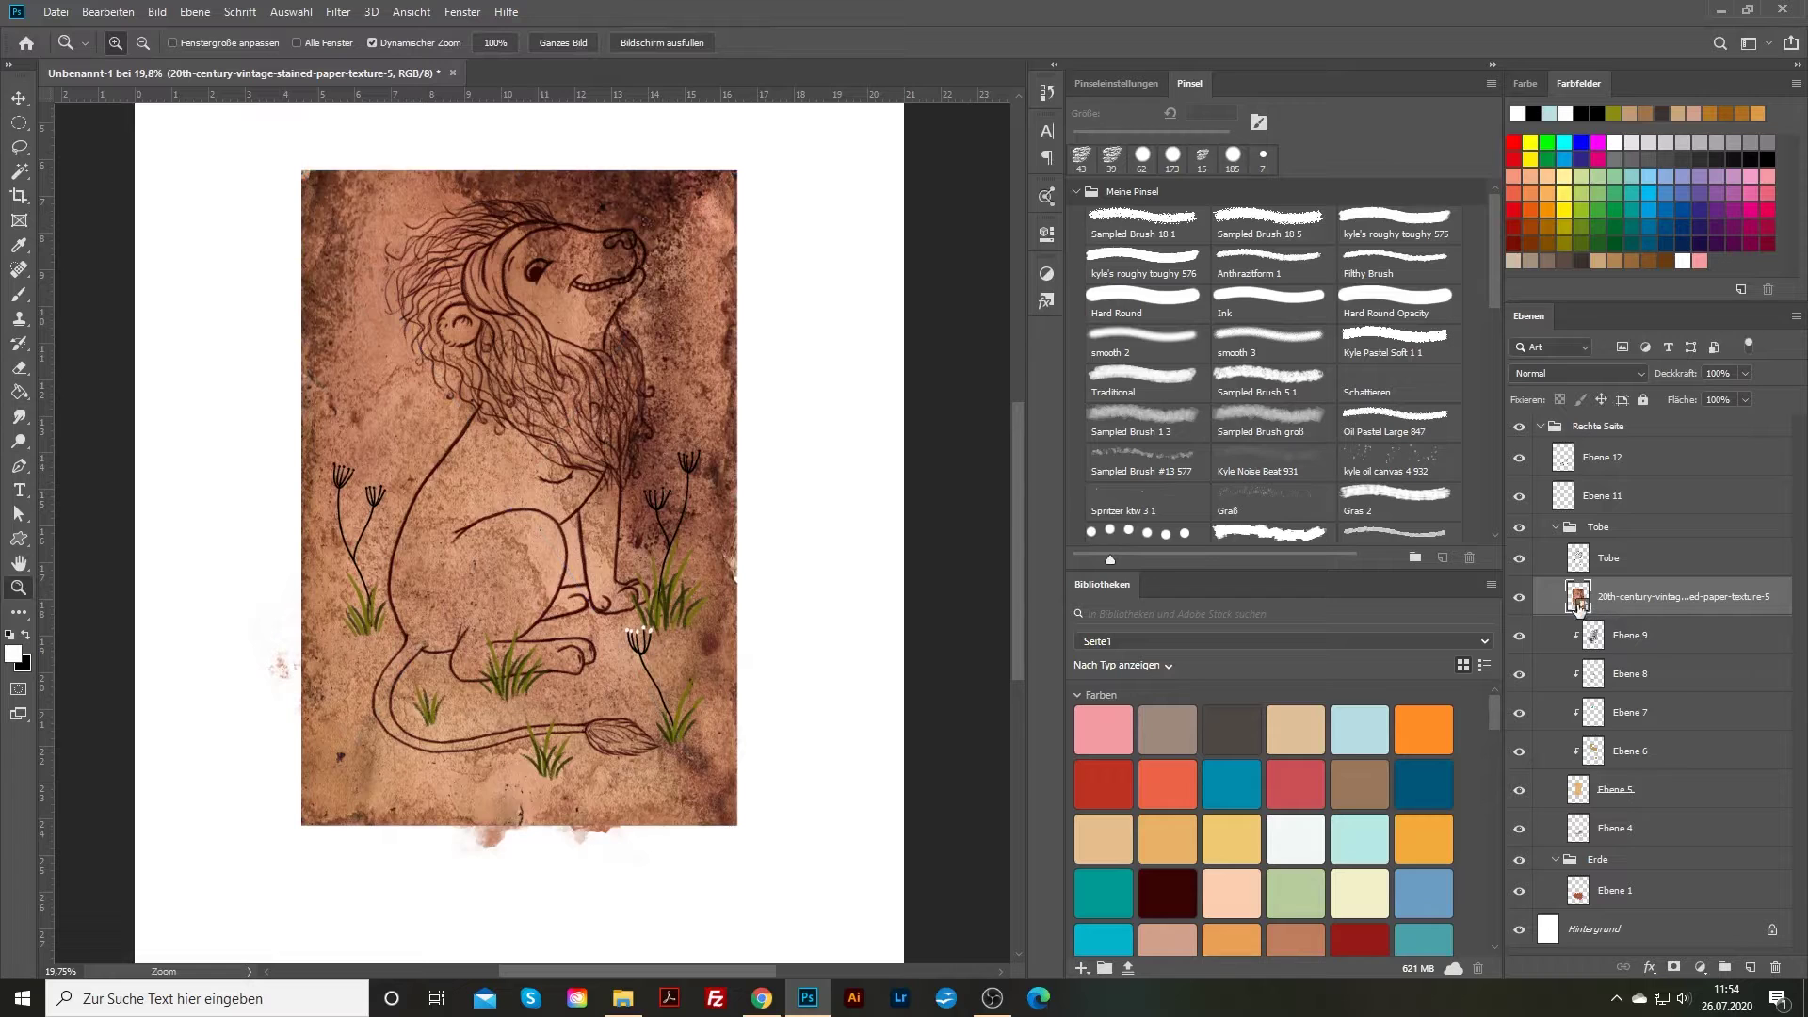
{"action": "right_click", "coordinate": [1636, 595]}
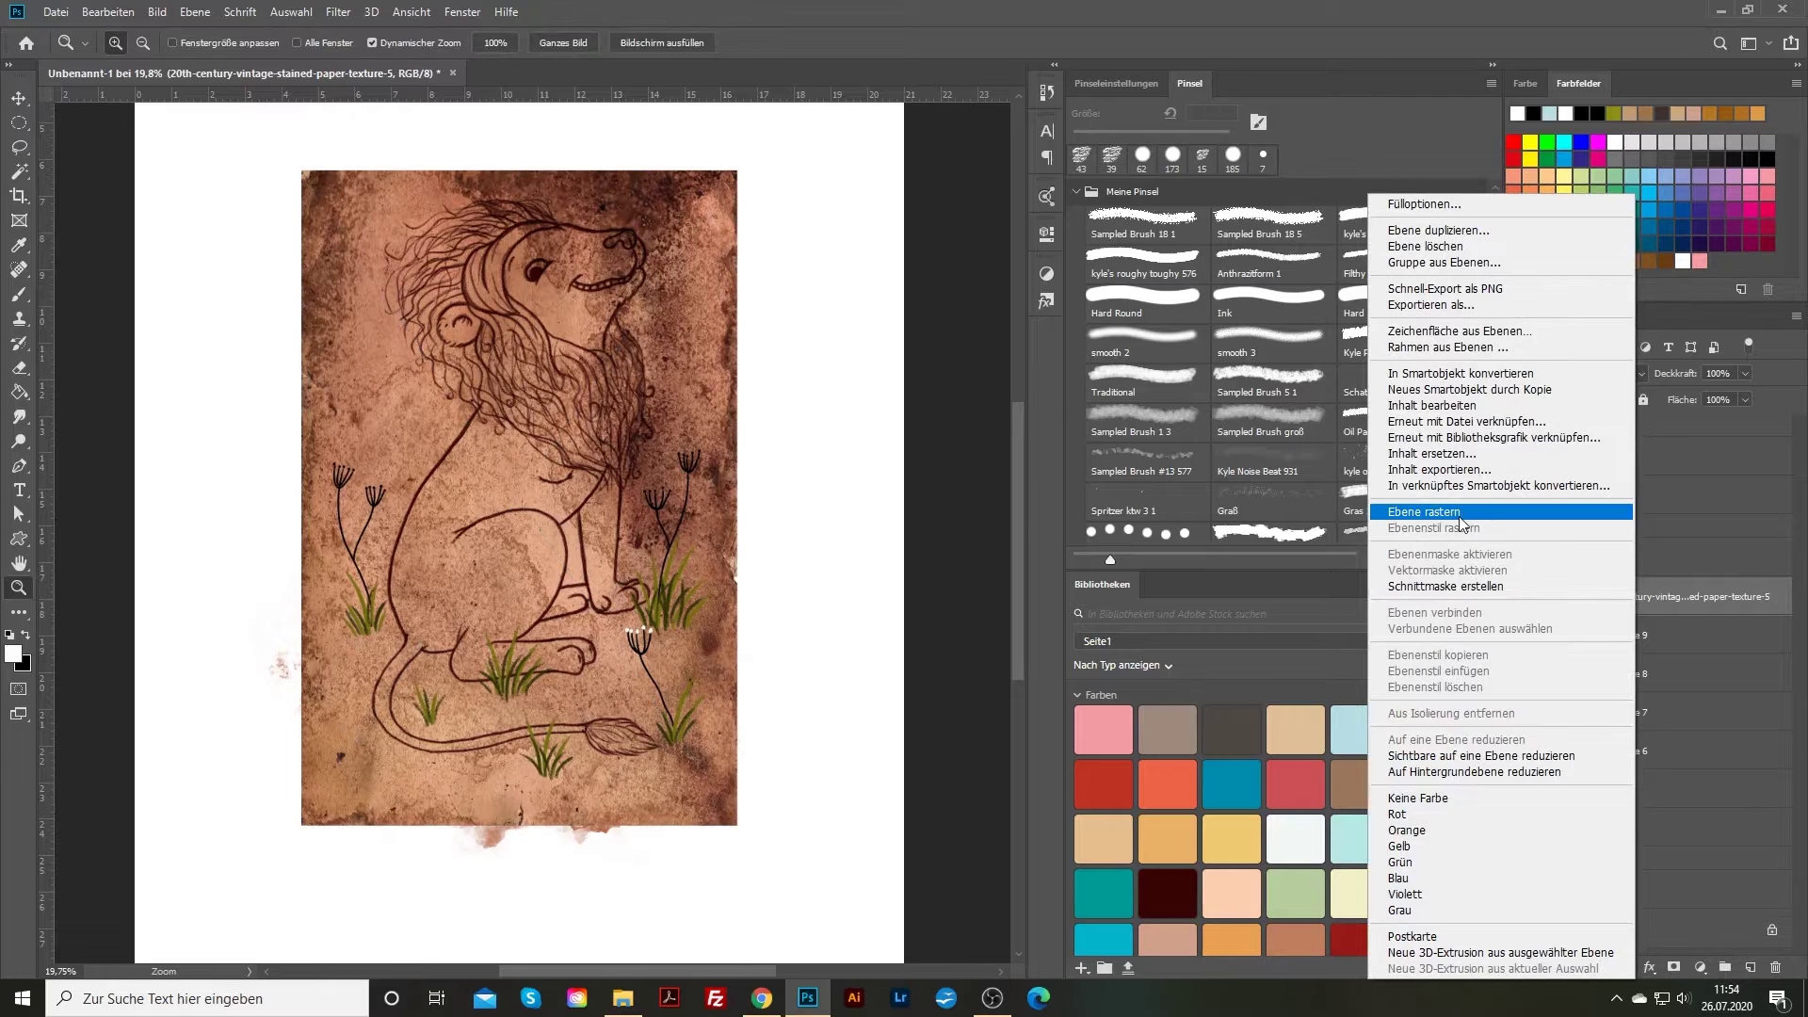
{"action": "left_click", "coordinate": [1500, 516]}
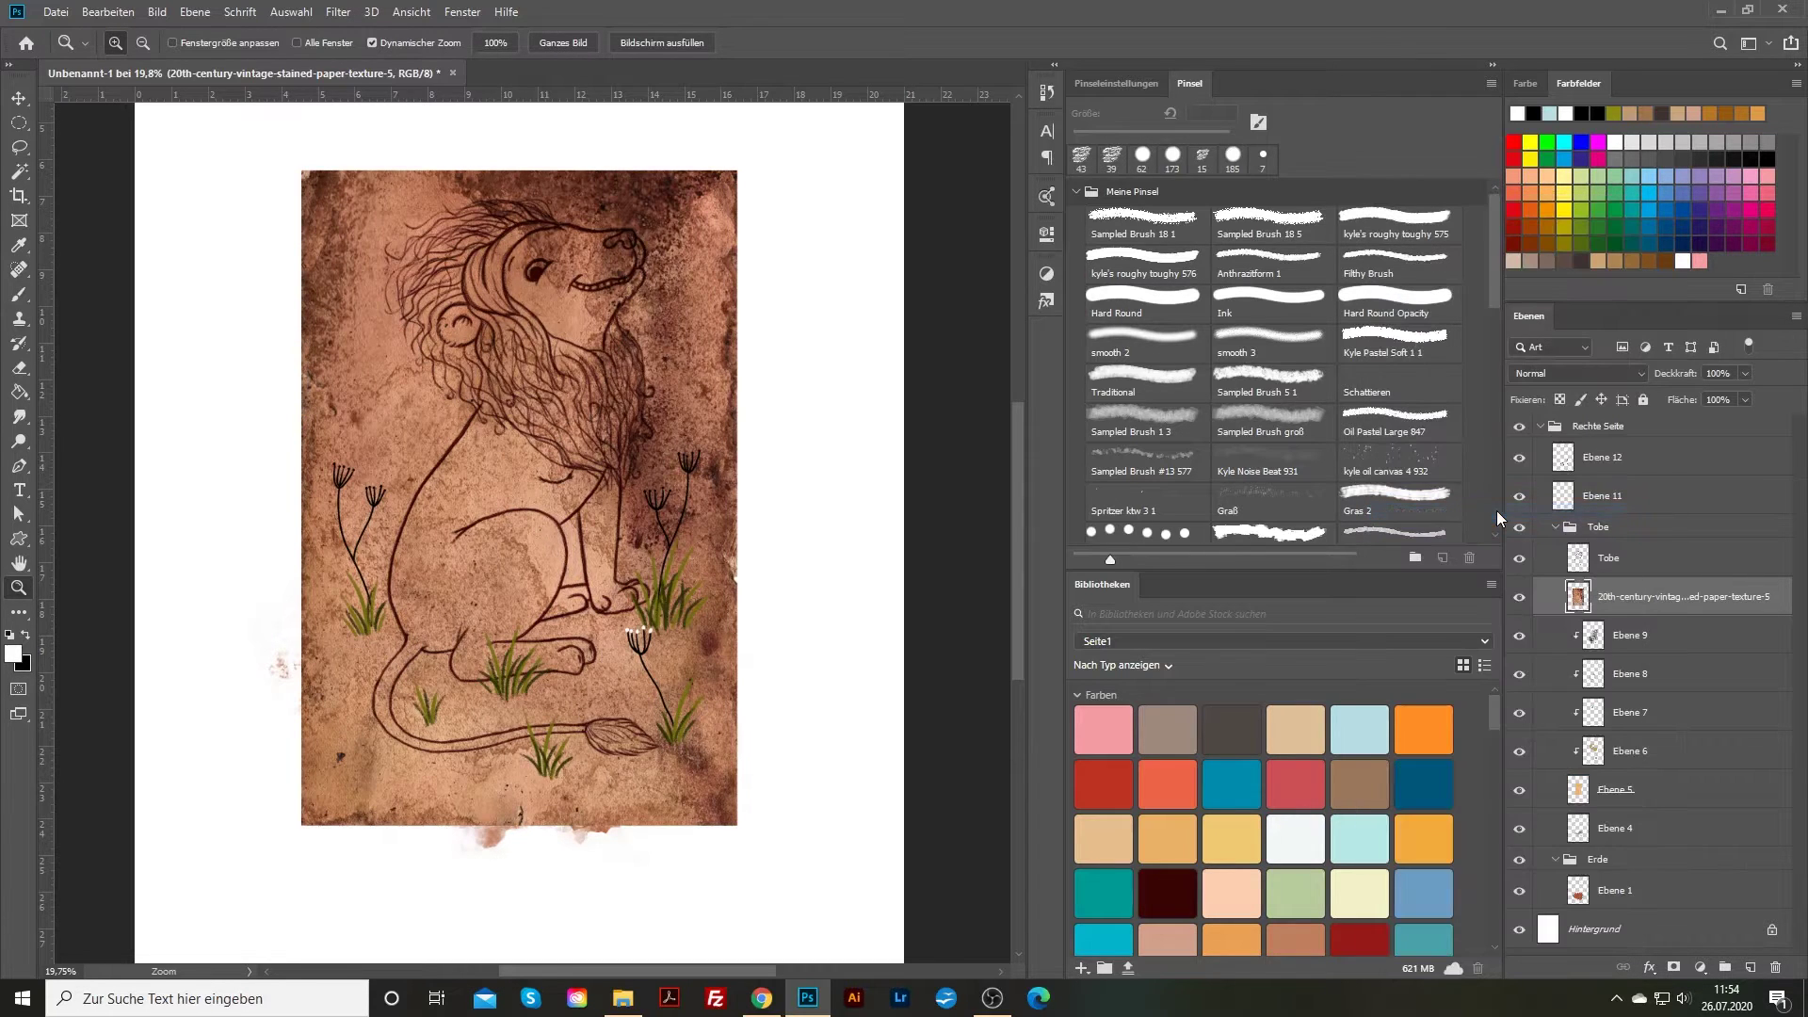
{"action": "right_click", "coordinate": [1656, 595]}
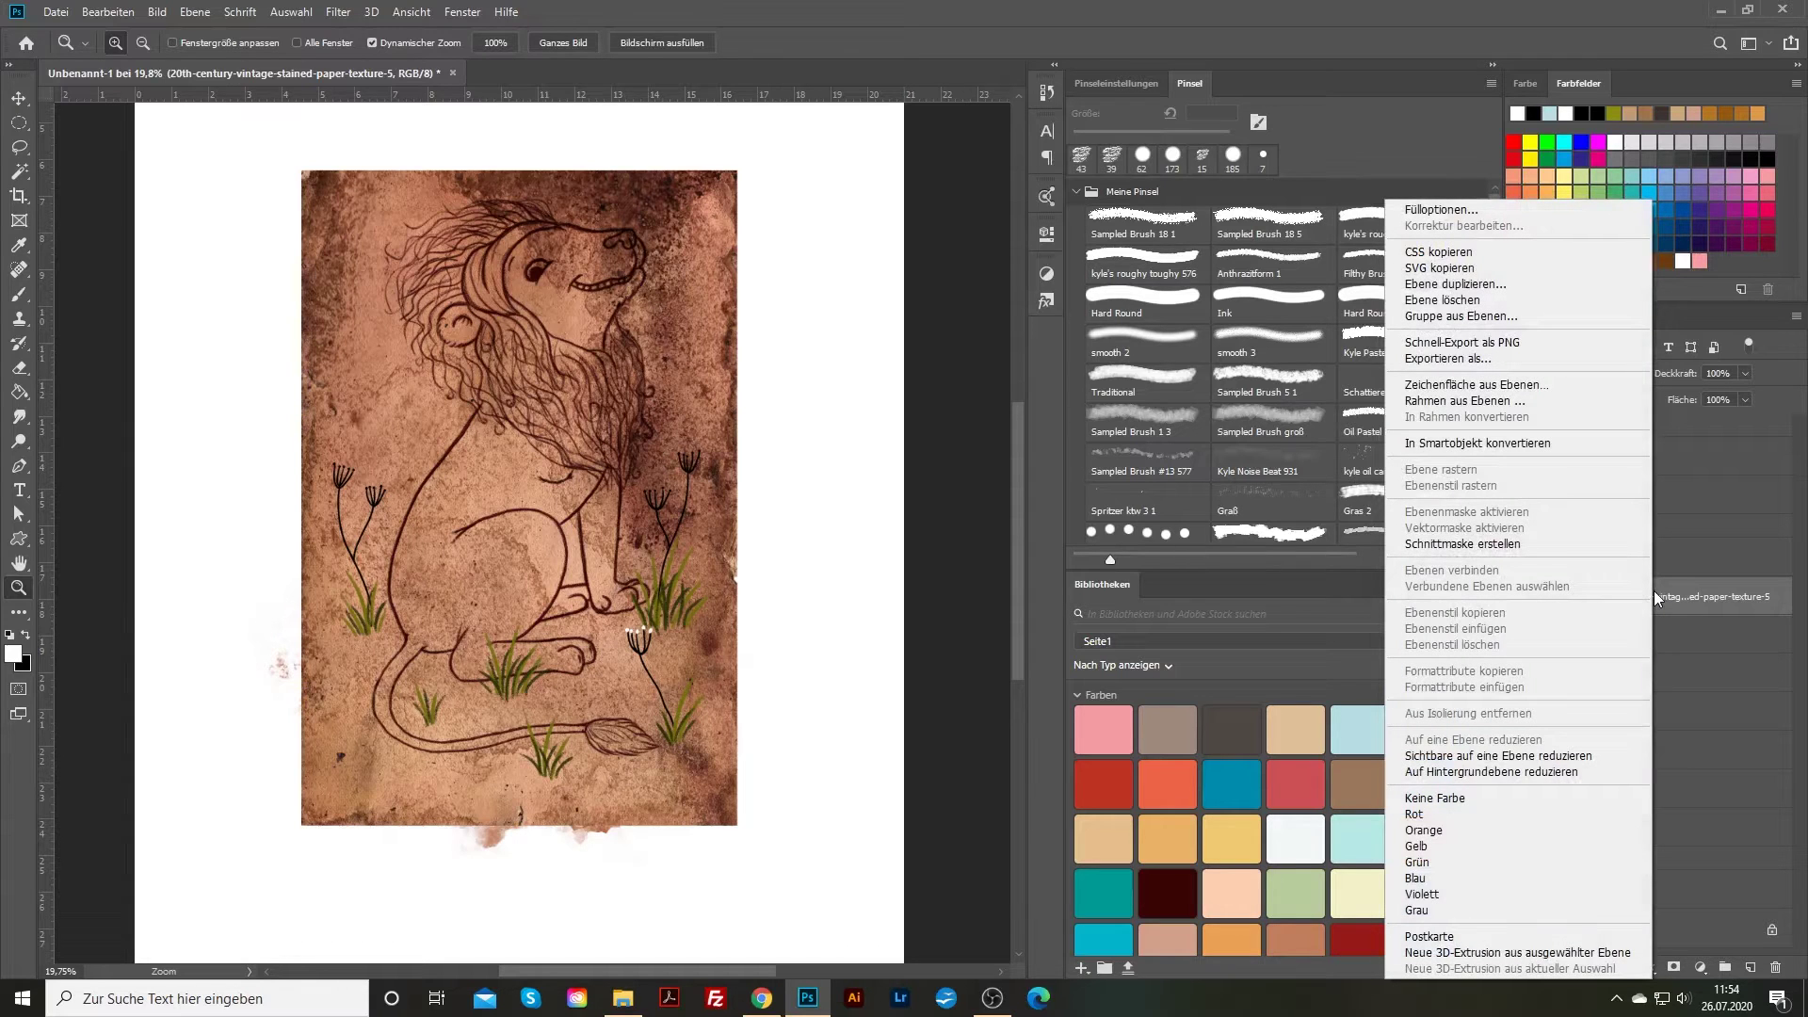
Clip the stained-paper texture to the lion layer and zoom in on the mane
{"action": "left_click", "coordinate": [1490, 546]}
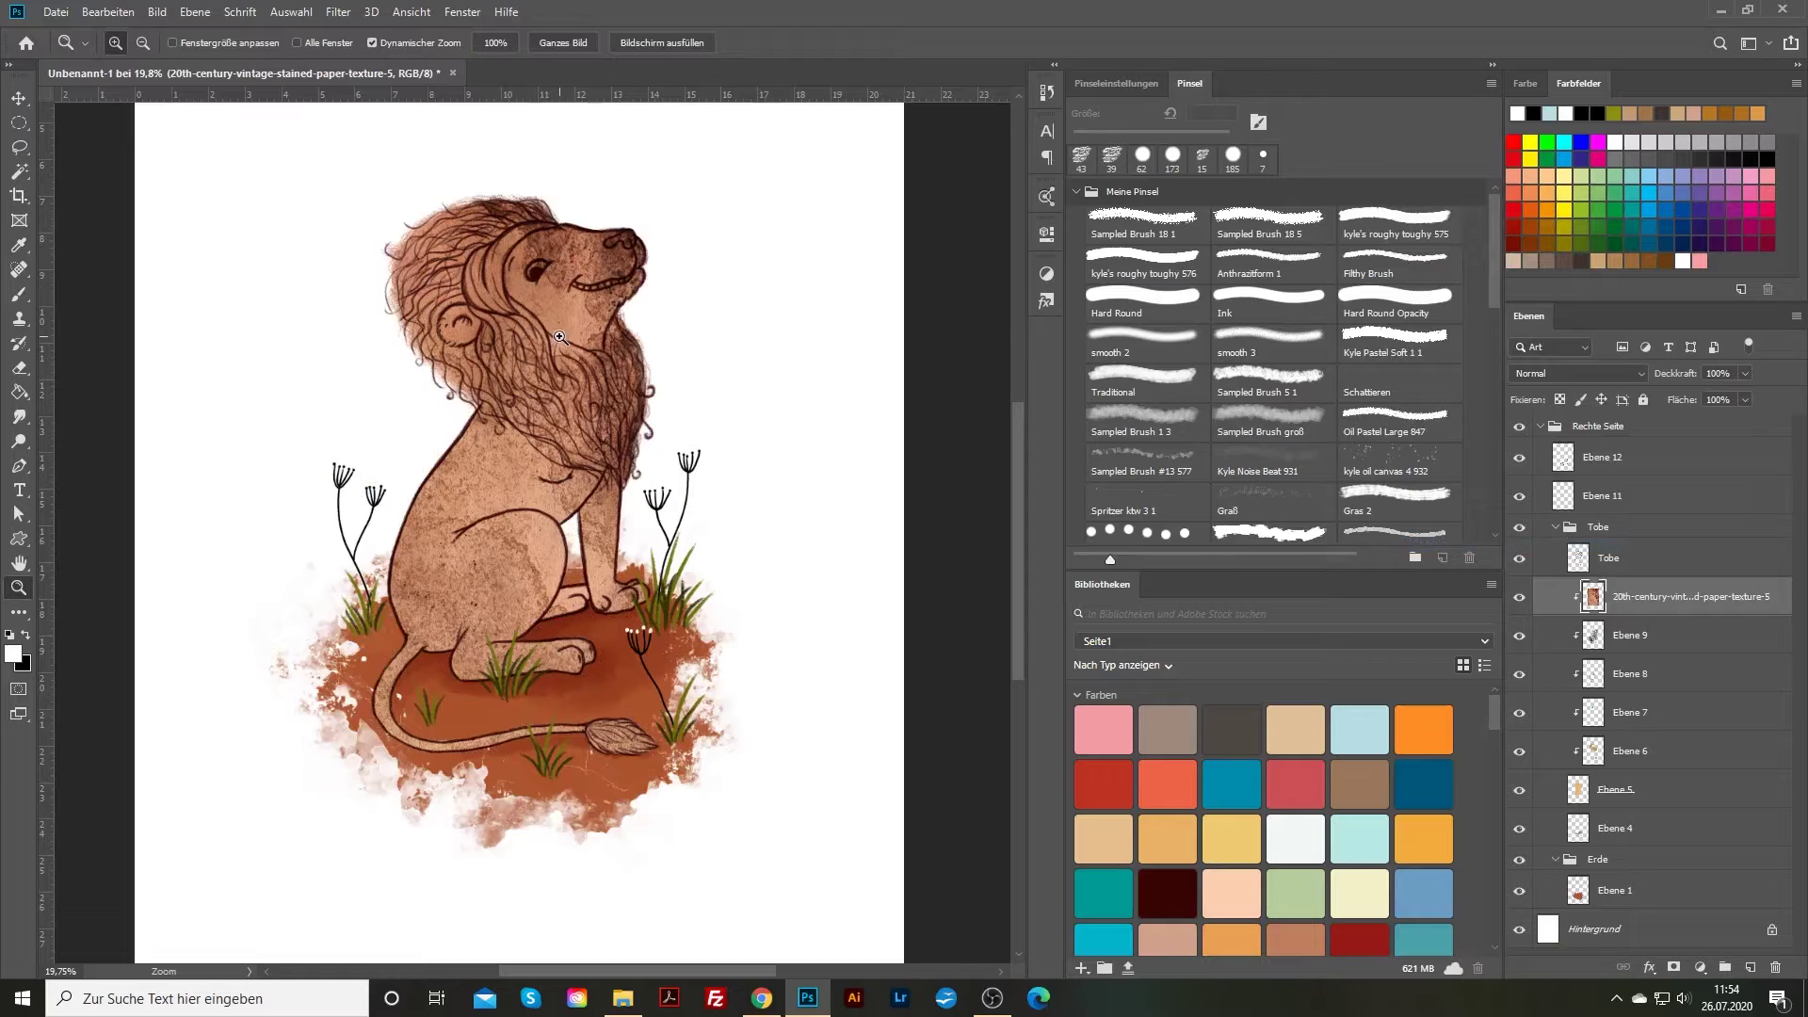
{"action": "left_click_drag", "start_coordinate": [563, 337], "coordinate": [576, 403]}
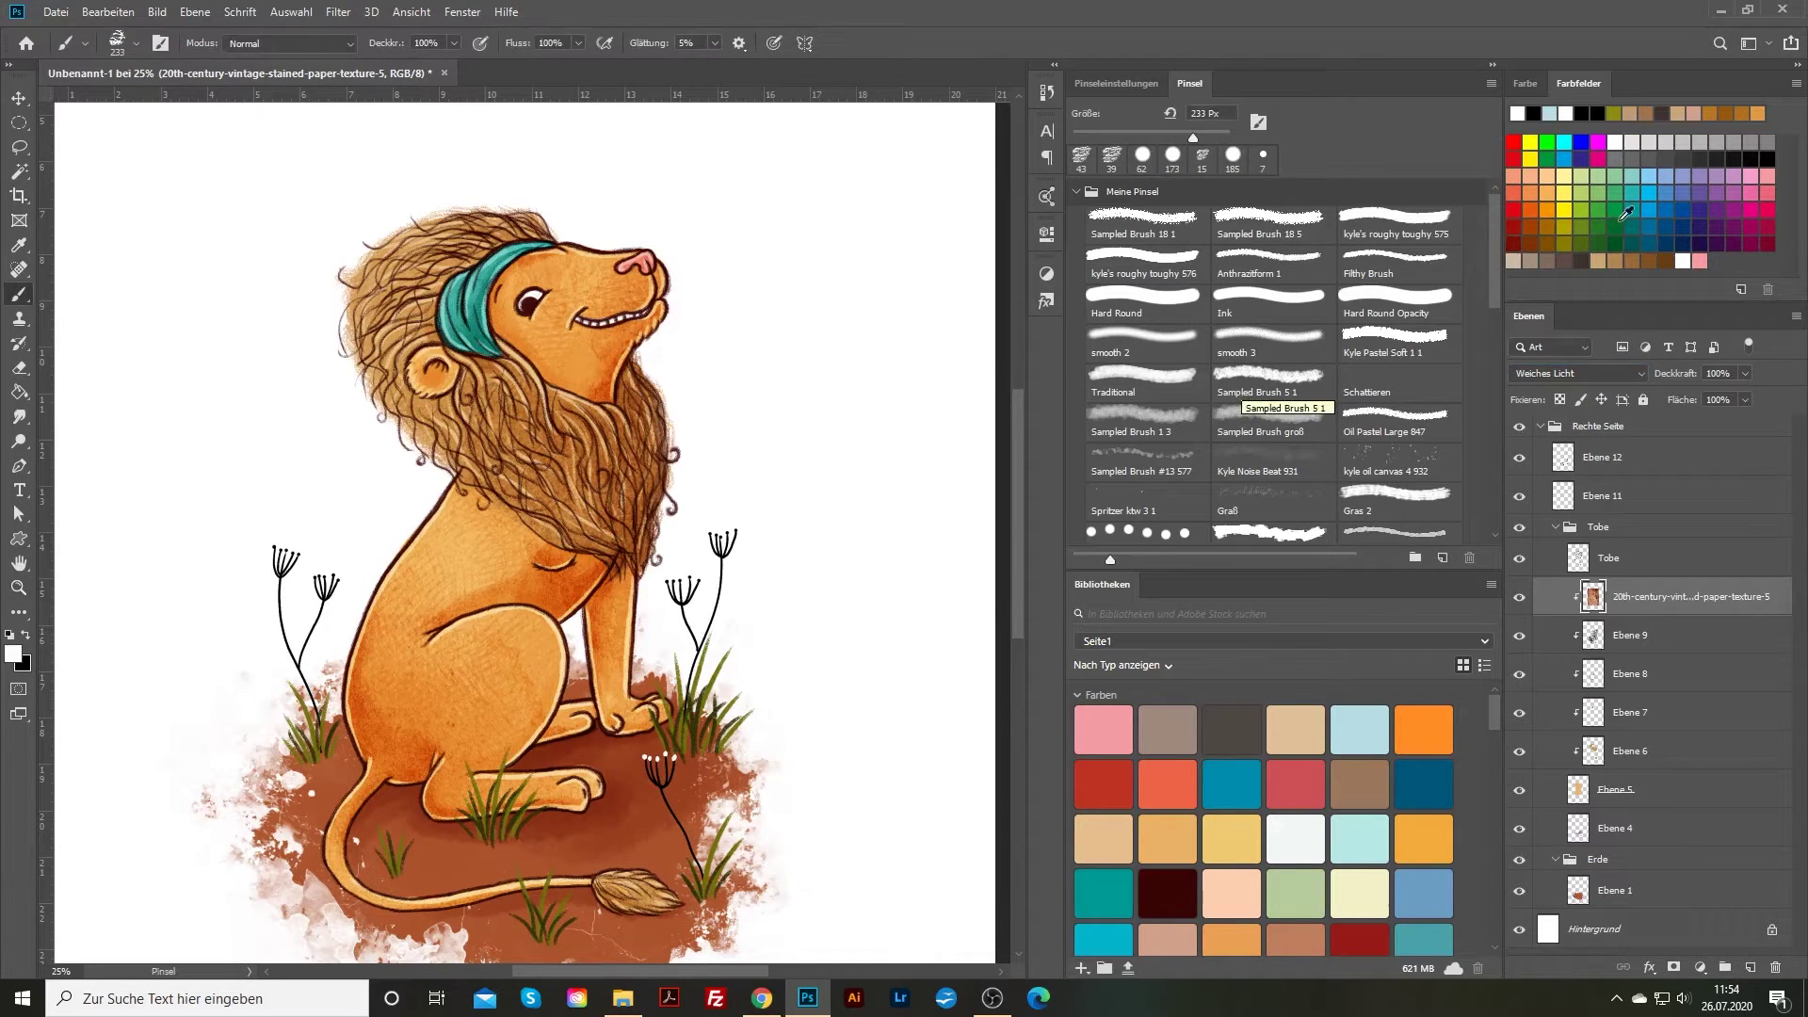
{"action": "left_click", "coordinate": [1620, 381]}
Blend the lion's texture in Weiches Licht and raise its opacity to 100%
{"action": "left_click", "coordinate": [1592, 386]}
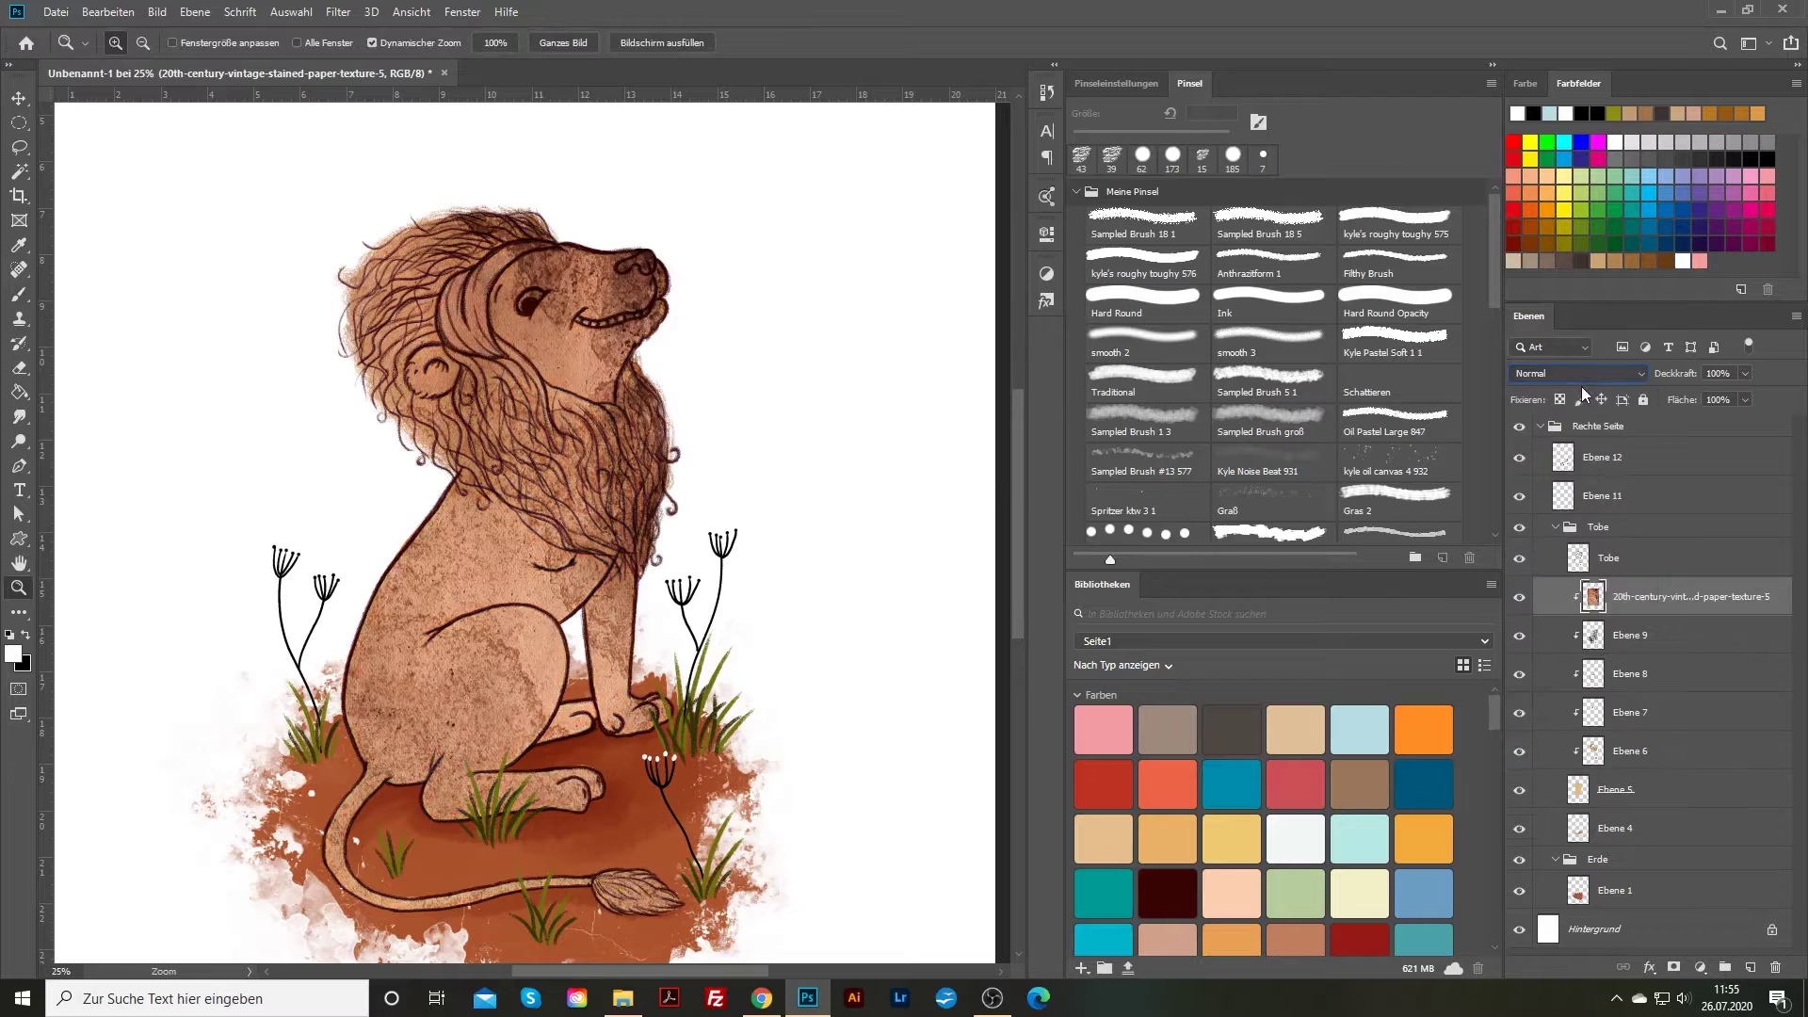
{"action": "key", "text": "shift+plus"}
{"action": "left_click", "coordinate": [1639, 372]}
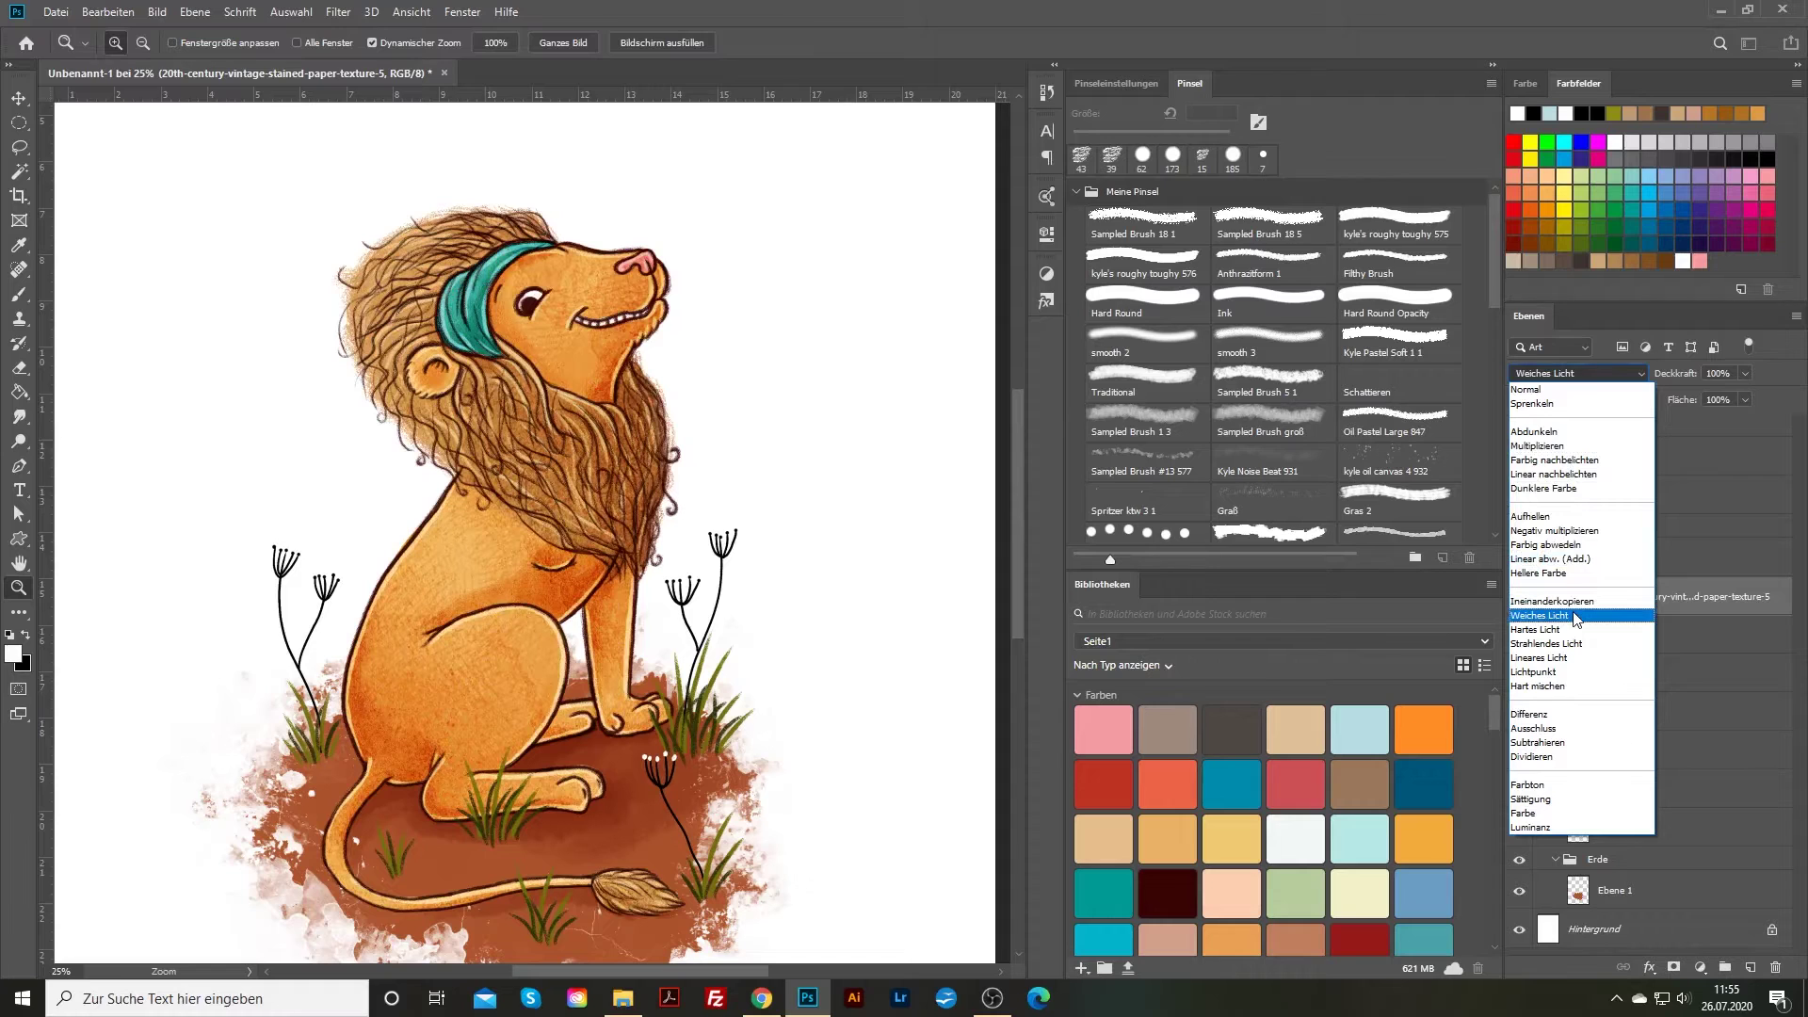
{"action": "left_click", "coordinate": [1575, 618]}
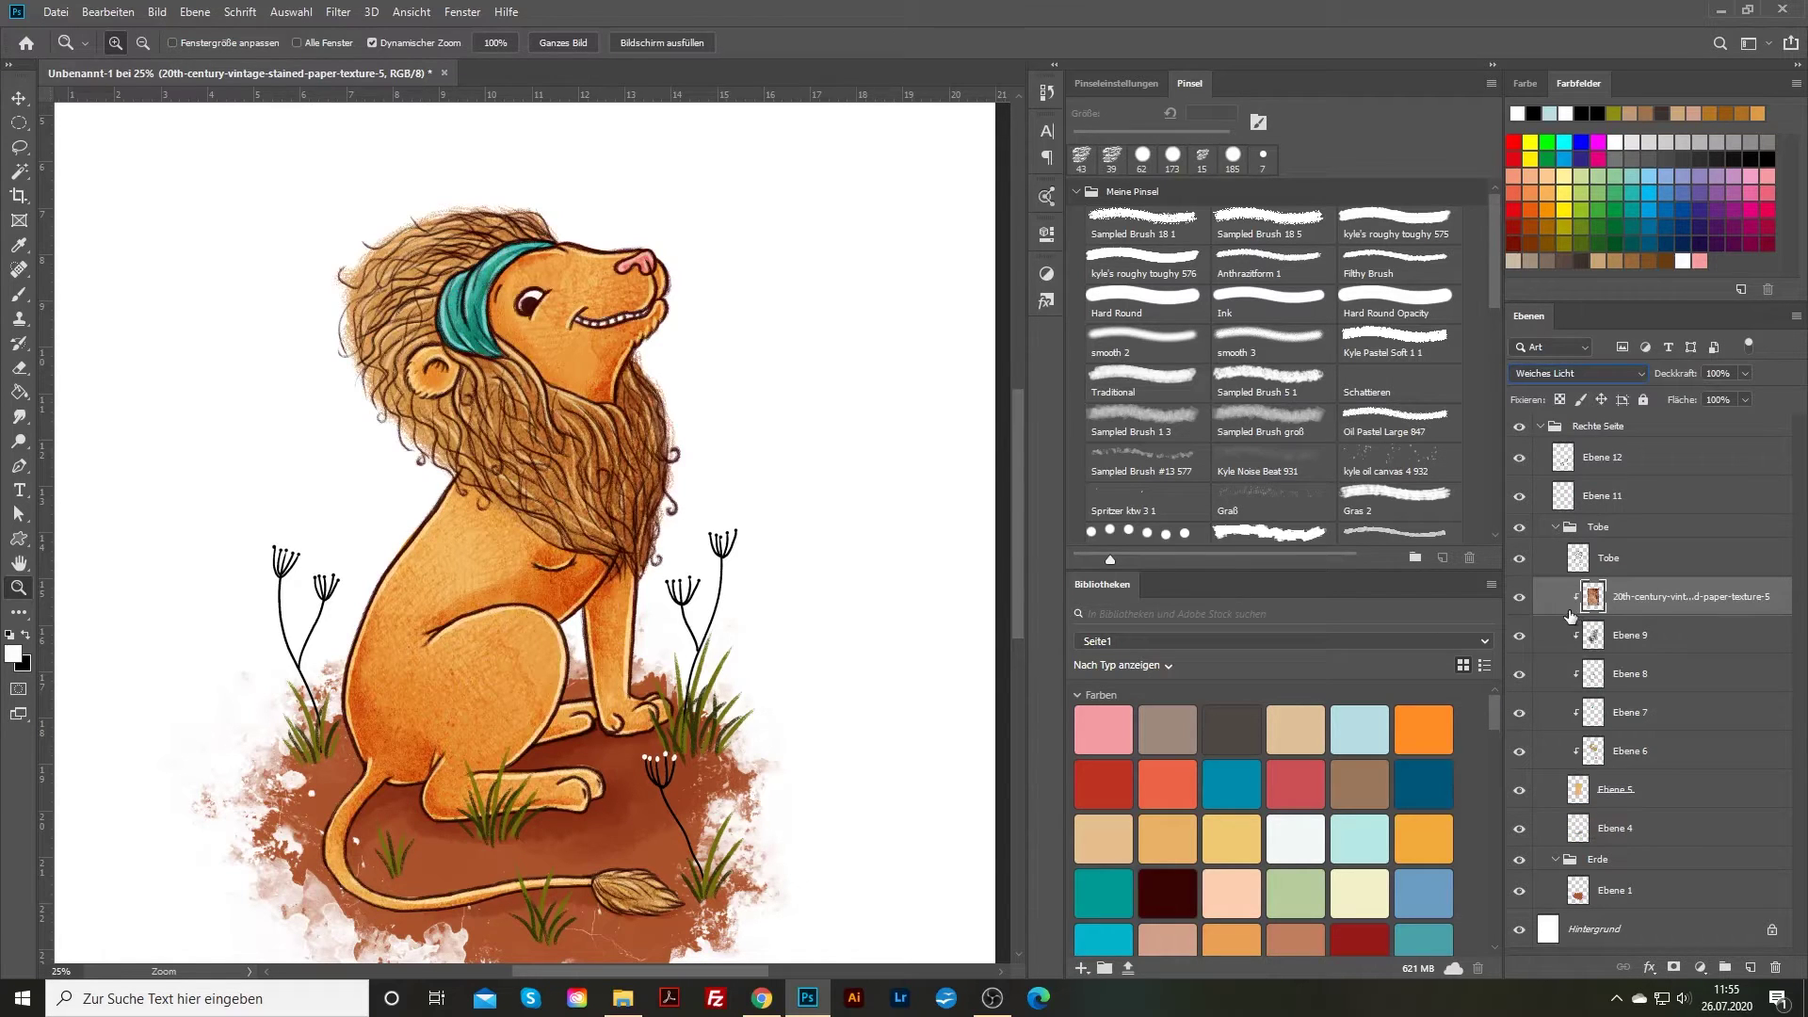
{"action": "left_click", "coordinate": [1745, 374]}
{"action": "left_click_drag", "start_coordinate": [1680, 404], "coordinate": [1784, 404]}
Toggle the lion texture's visibility to compare the result, then select ground layer Ebene 1
{"action": "left_click", "coordinate": [1522, 600]}
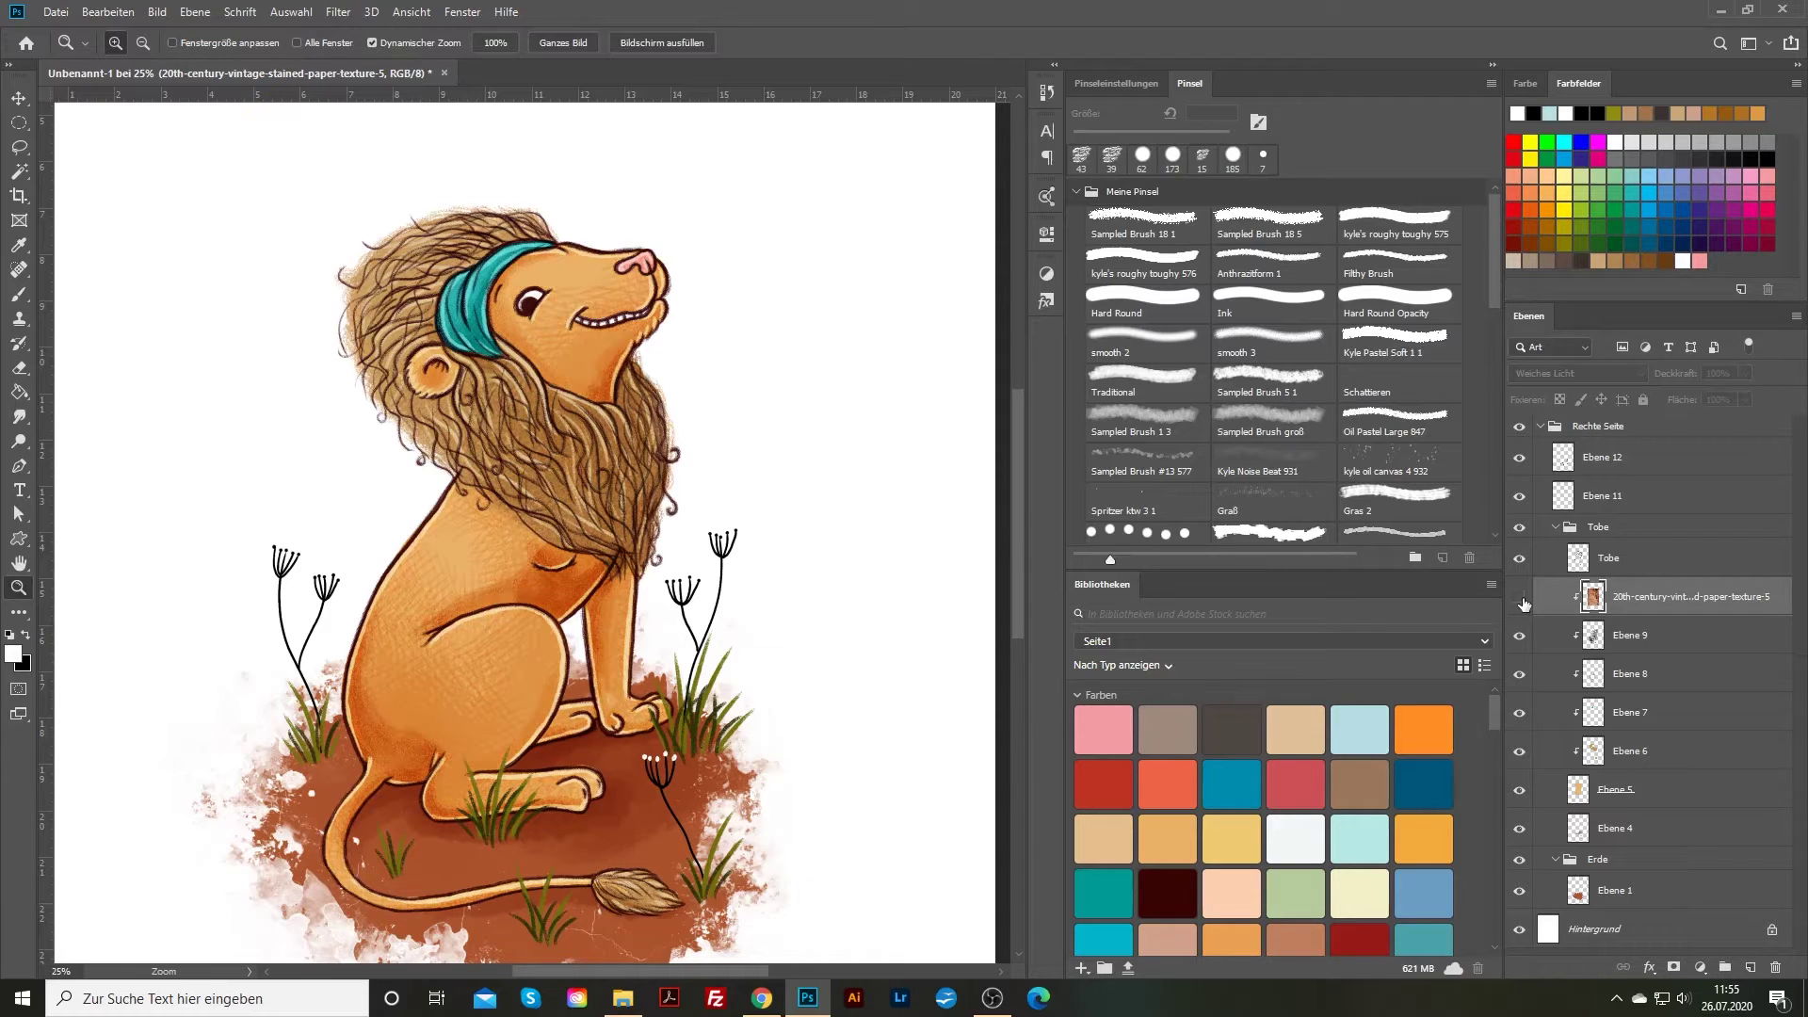
{"action": "left_click", "coordinate": [1522, 600]}
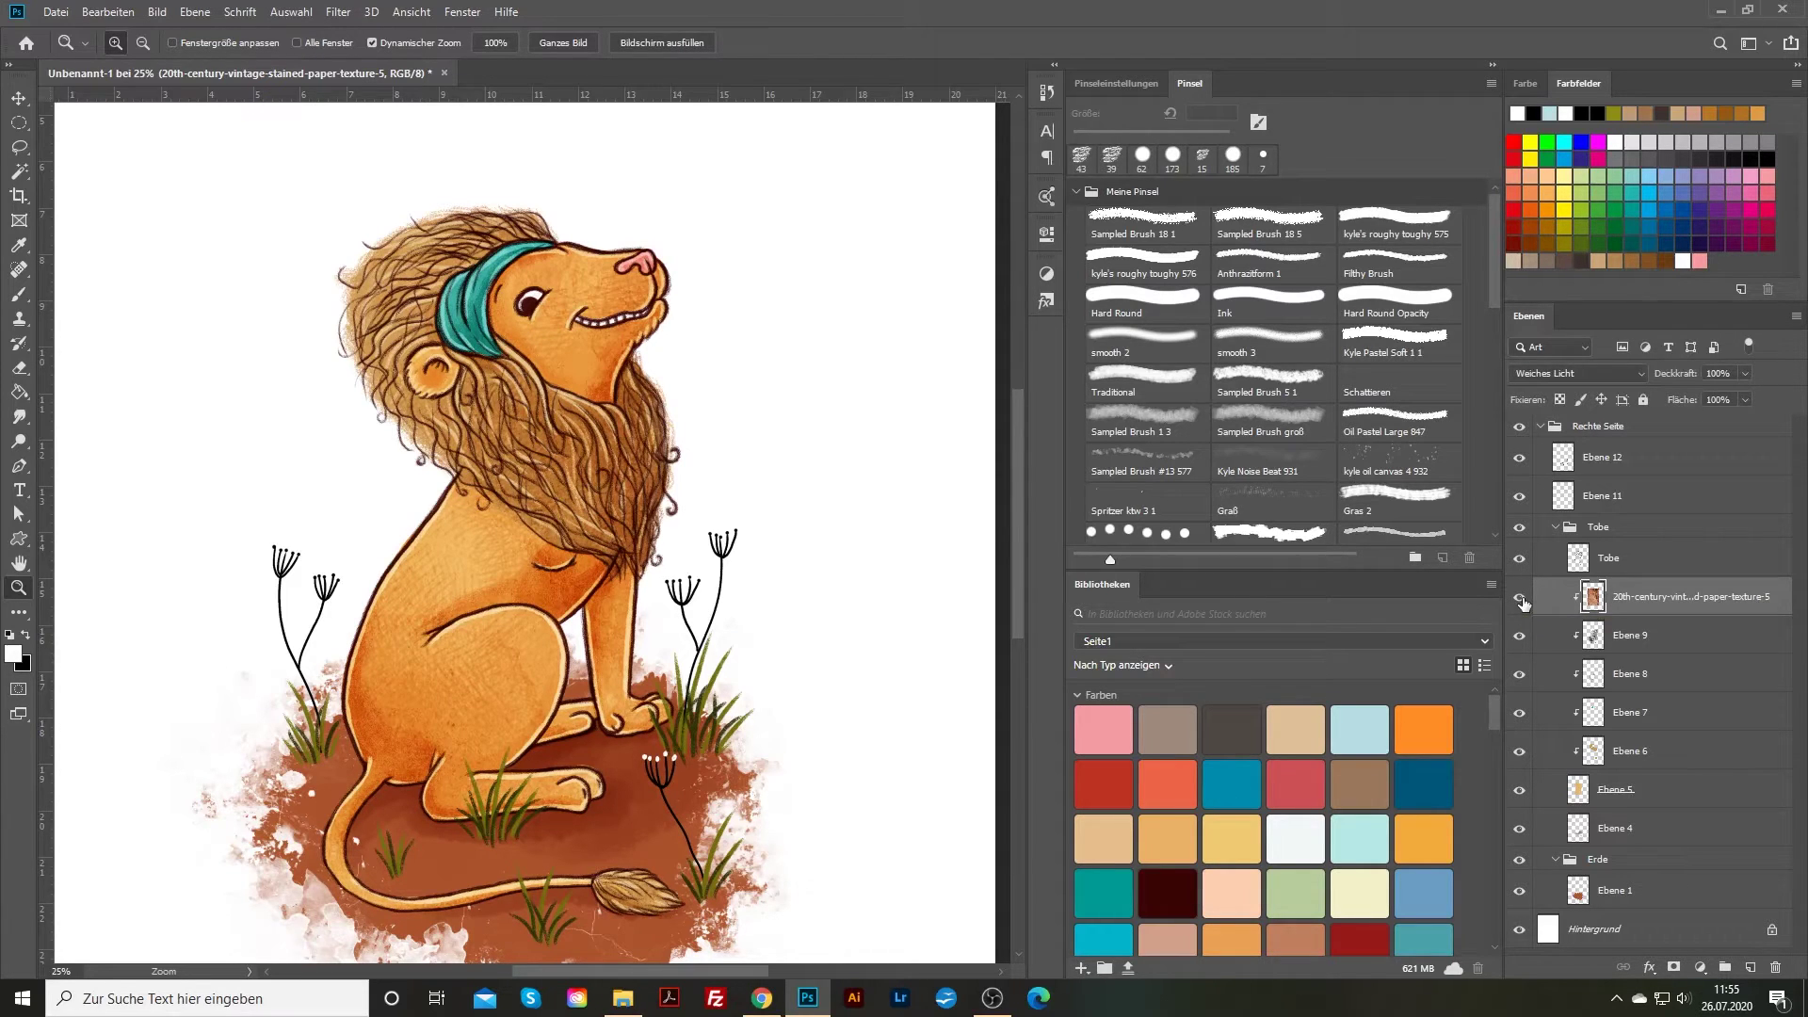
{"action": "left_click", "coordinate": [1522, 600]}
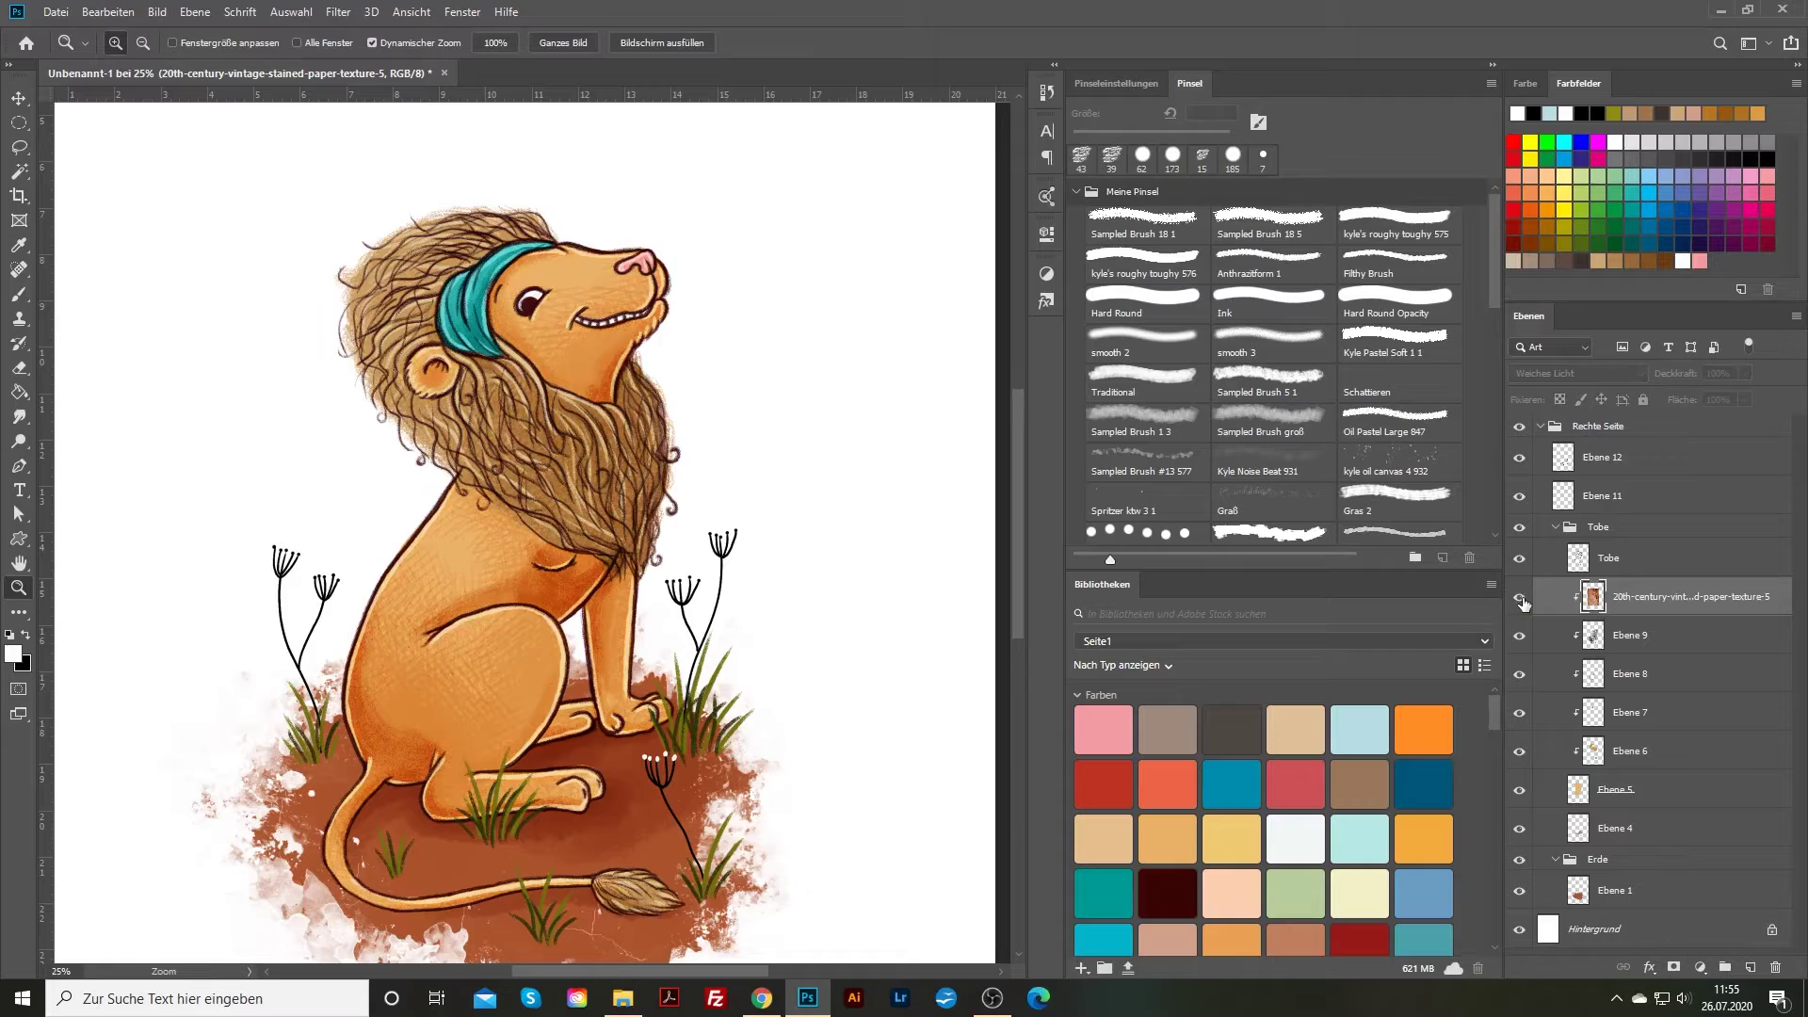
{"action": "left_click", "coordinate": [1522, 600]}
{"action": "left_click_drag", "start_coordinate": [544, 327], "coordinate": [546, 456]}
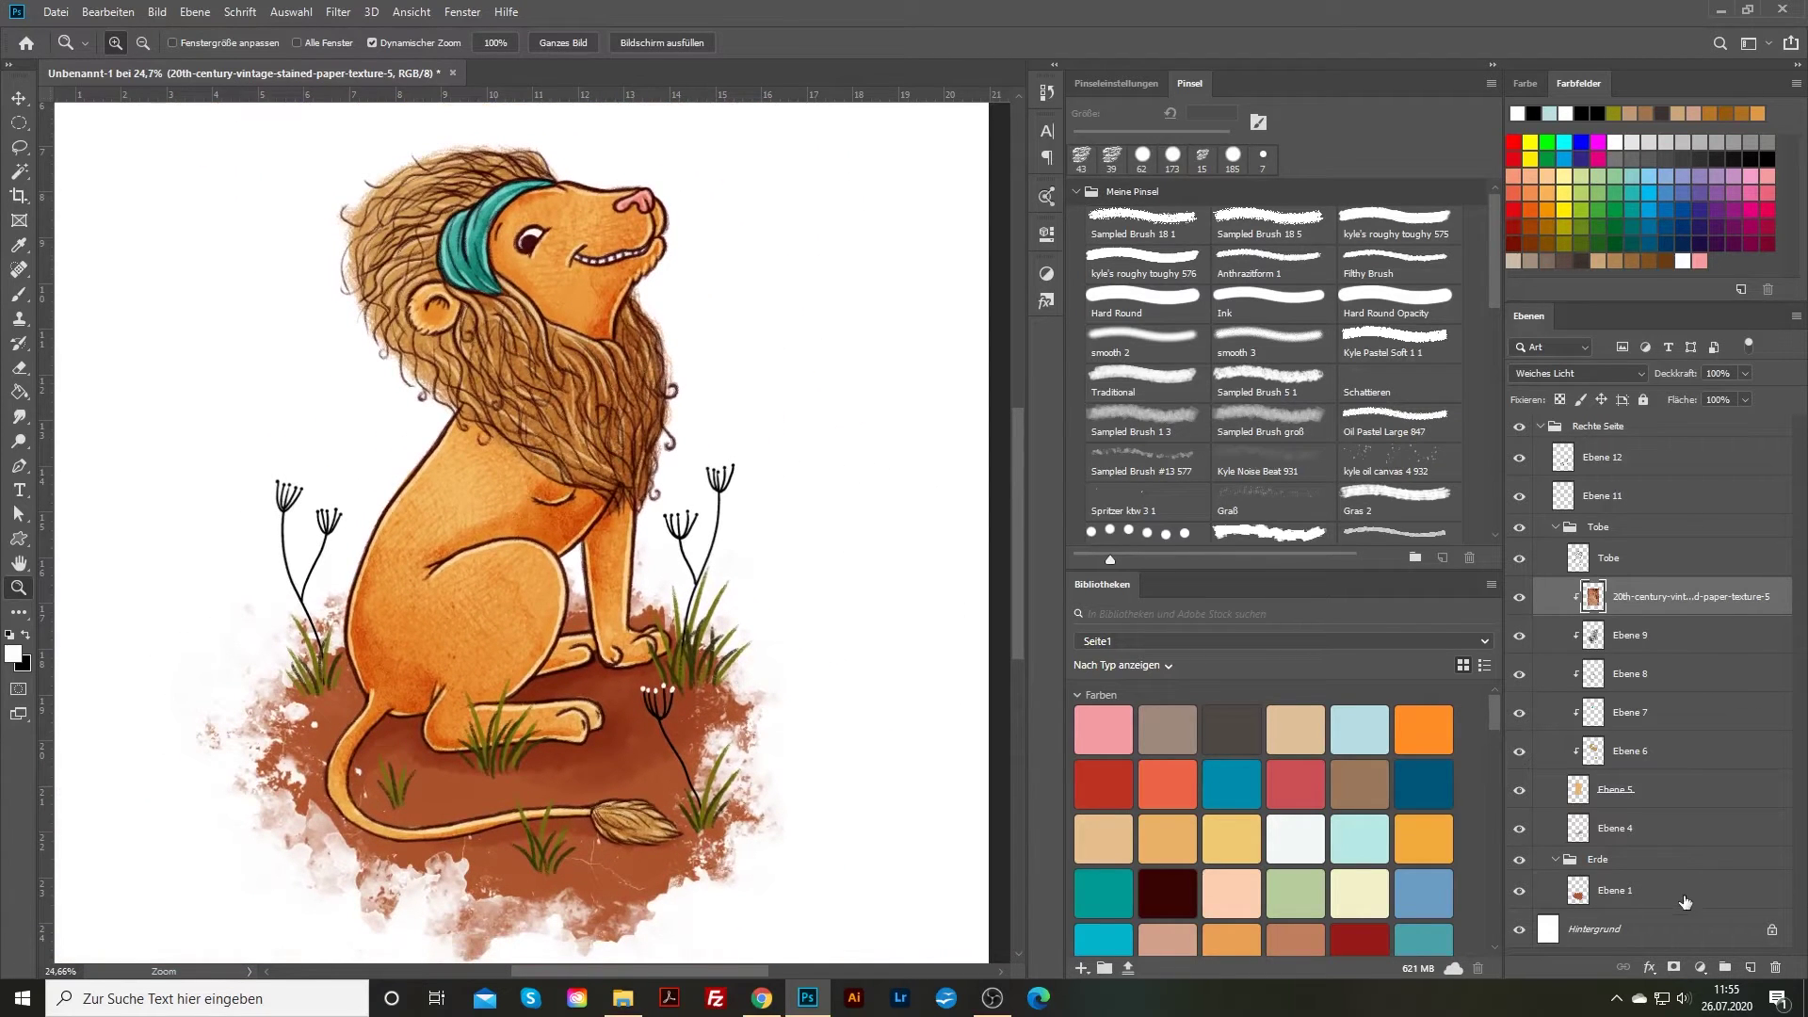
{"action": "left_click", "coordinate": [1706, 887]}
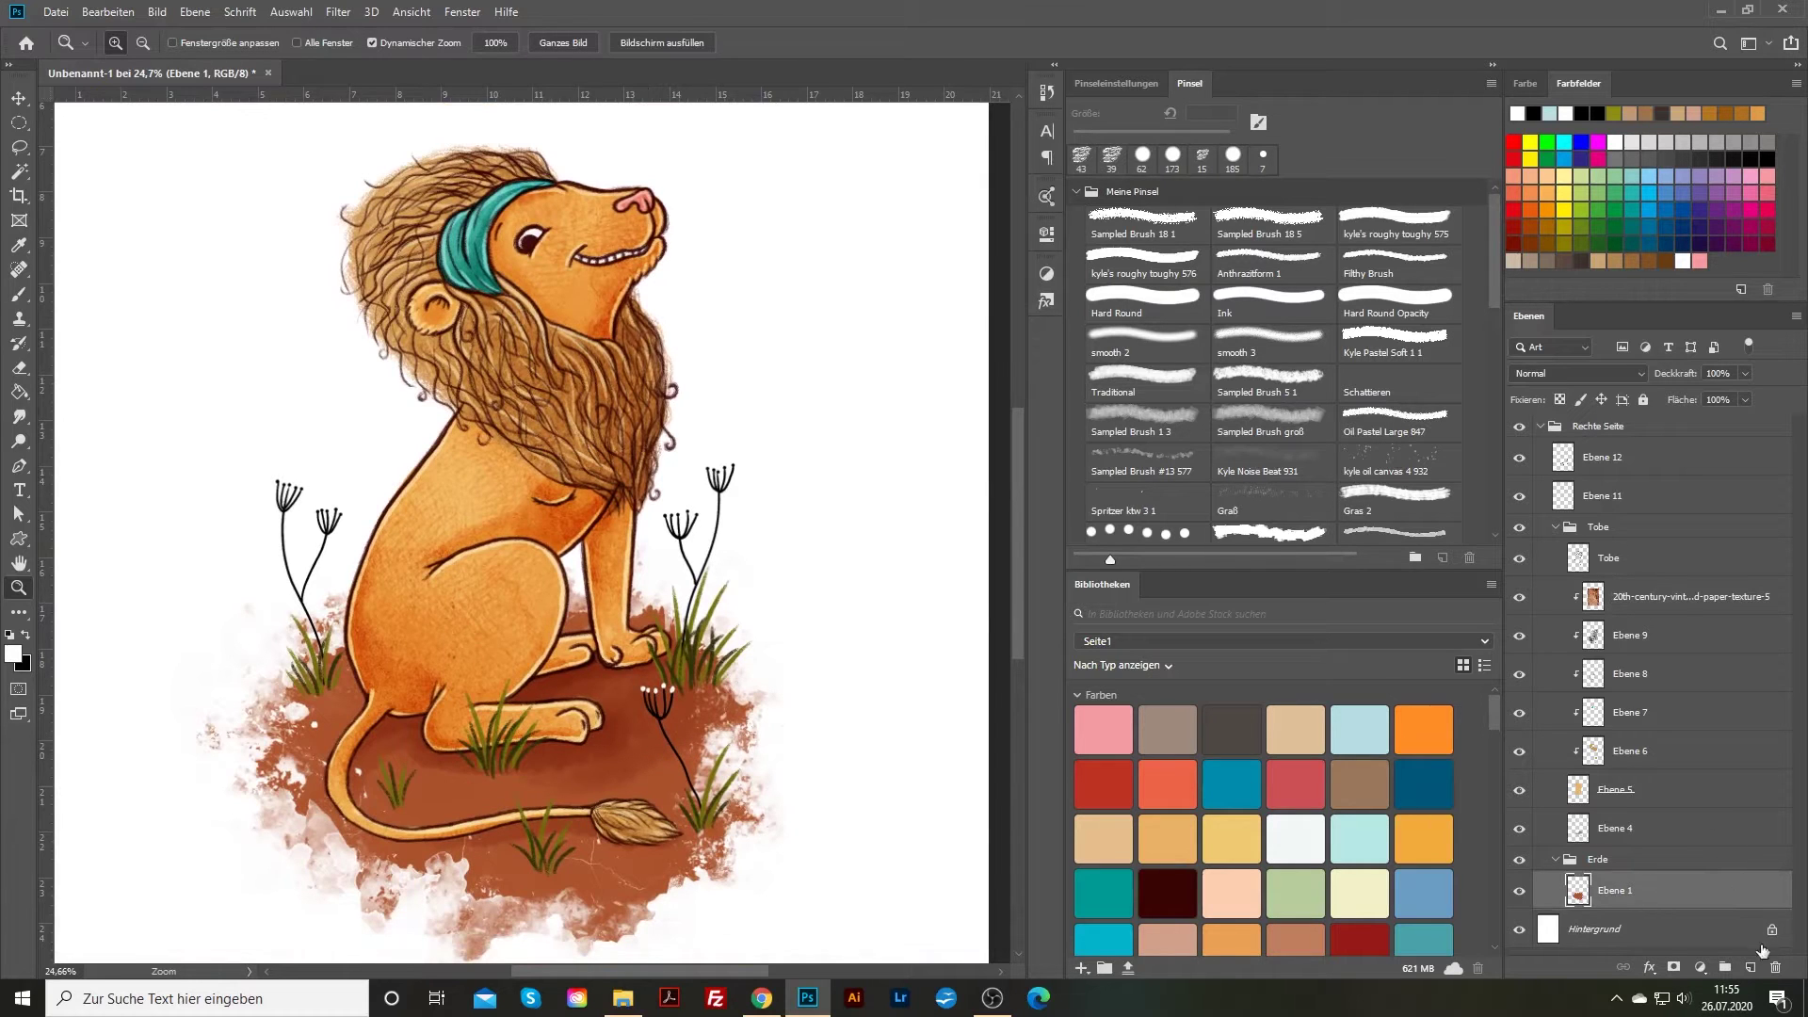
Add a new layer above the ground and place the stained-paper texture-5 image again
{"action": "left_click", "coordinate": [1751, 968]}
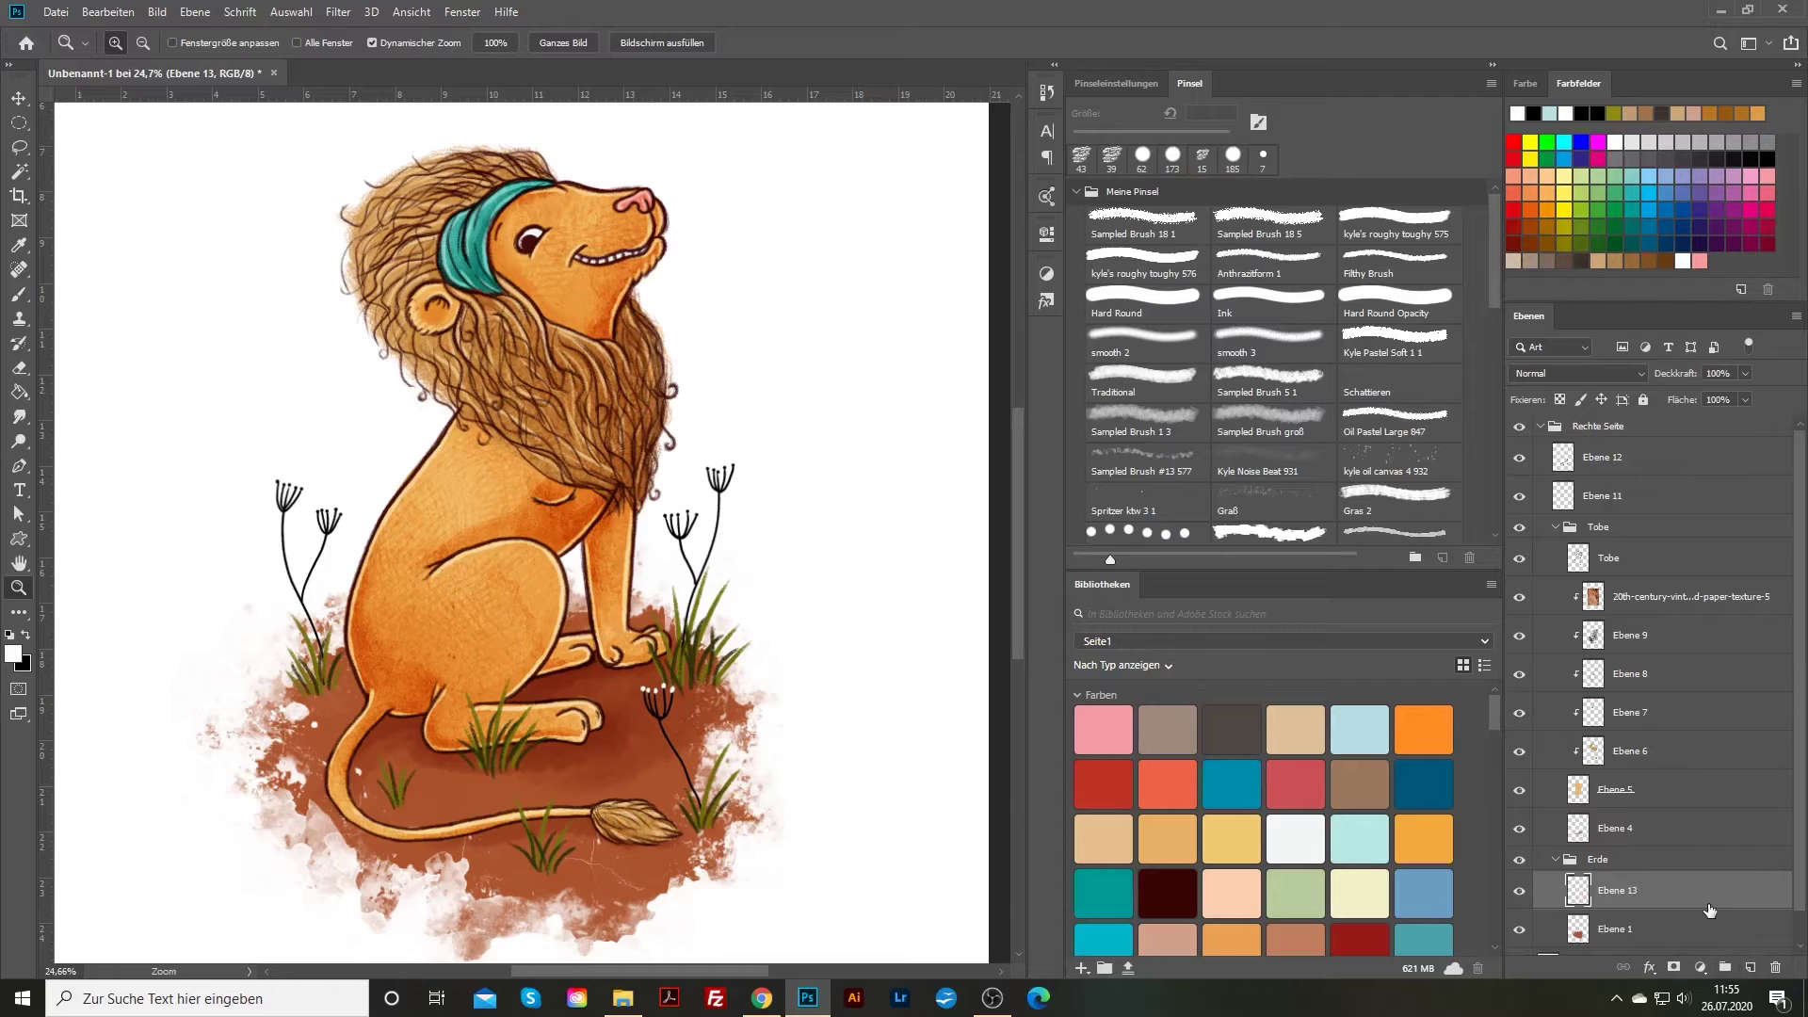
{"action": "left_click", "coordinate": [57, 11]}
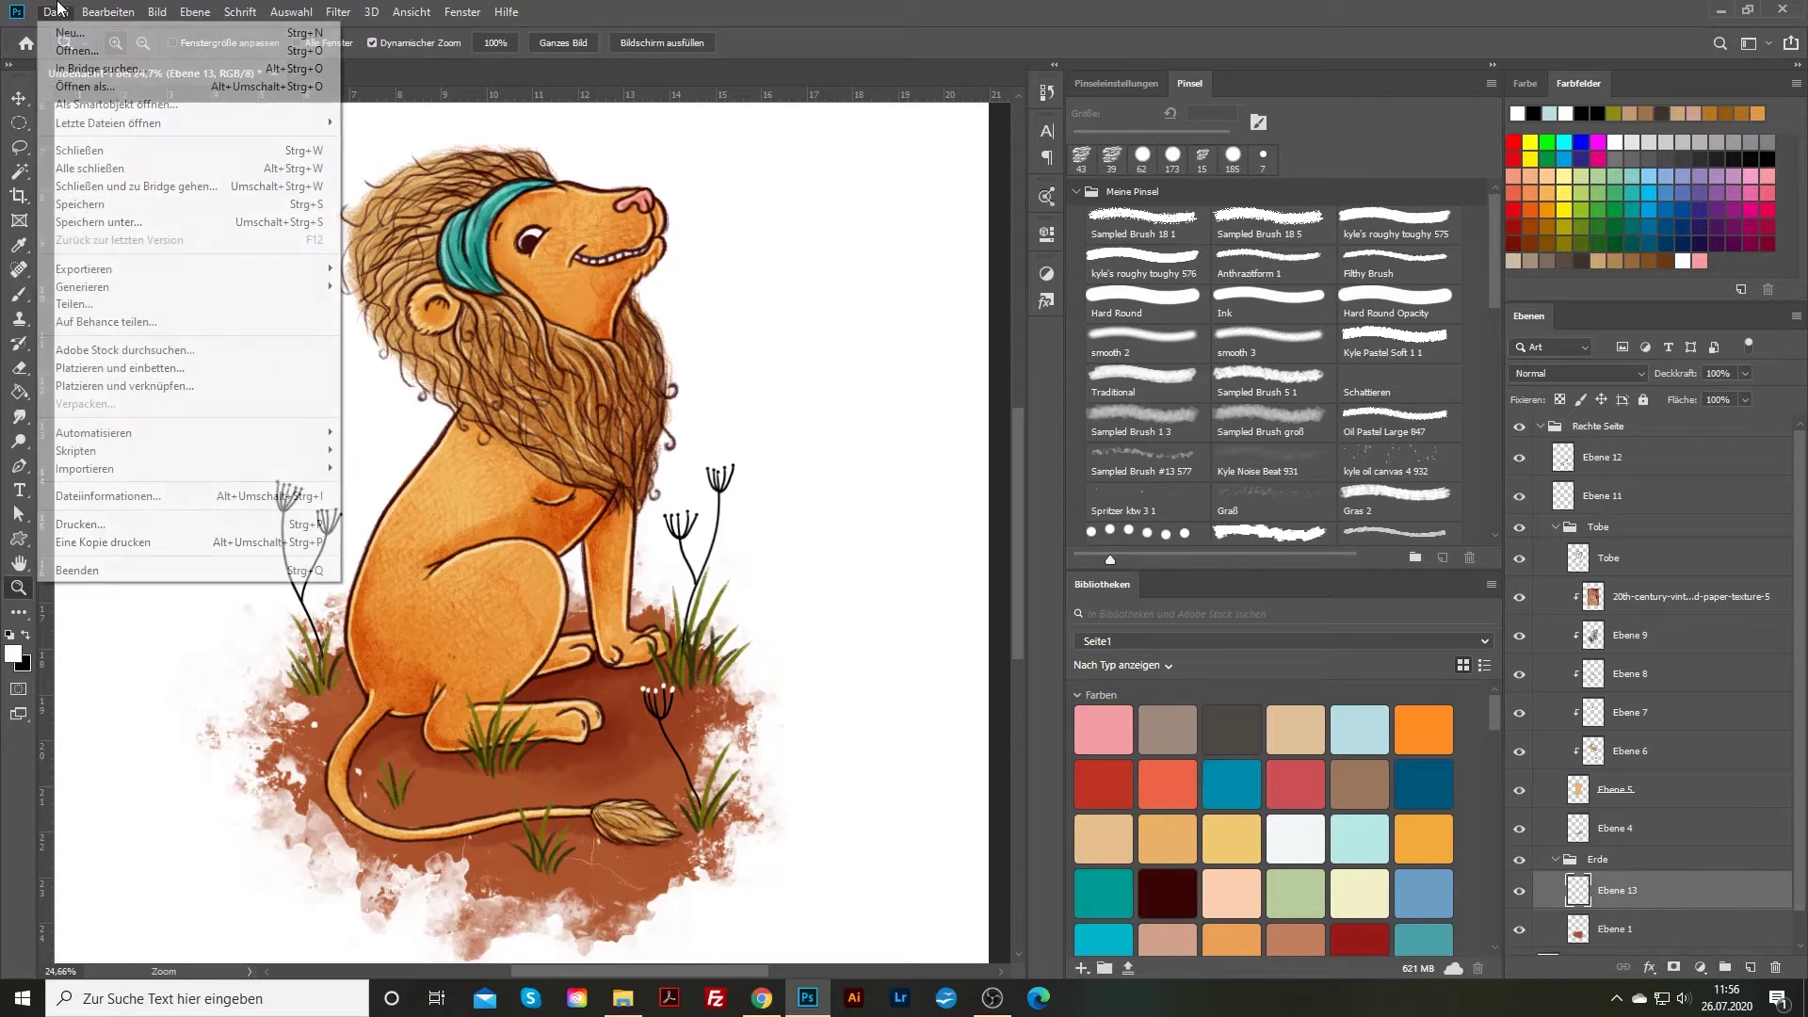
{"action": "left_click", "coordinate": [133, 370]}
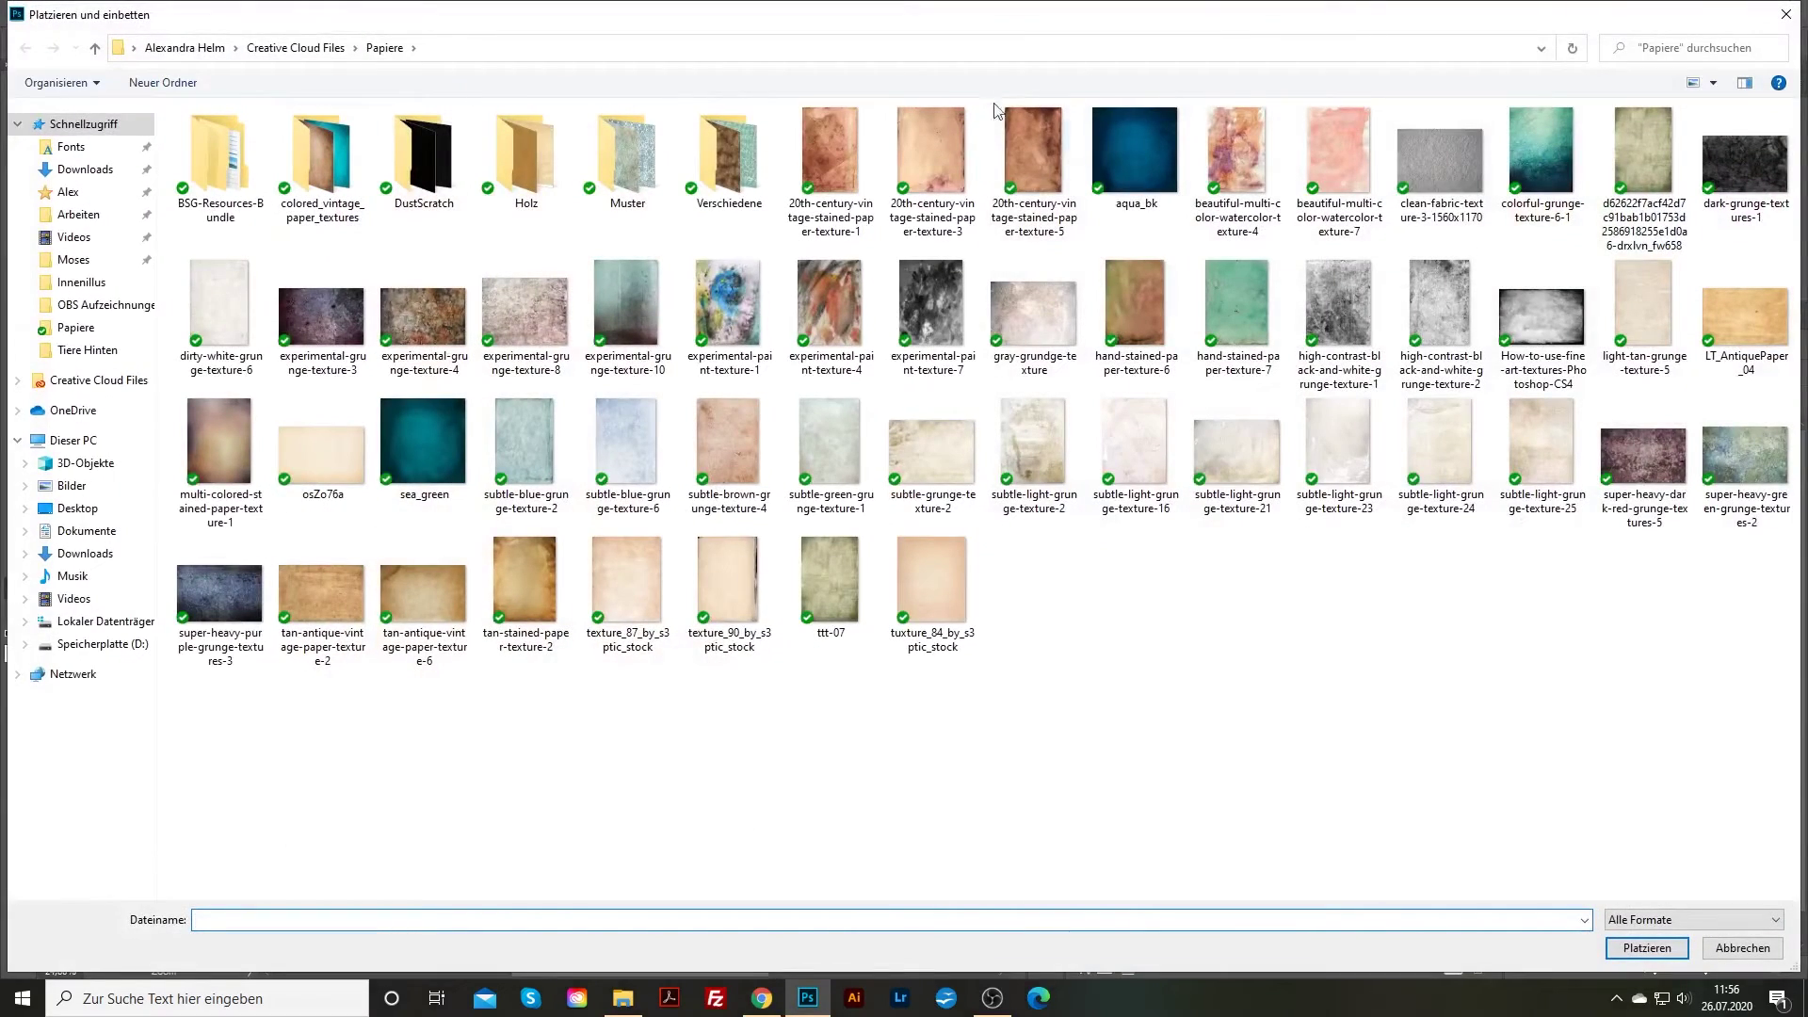
{"action": "left_click", "coordinate": [1032, 134]}
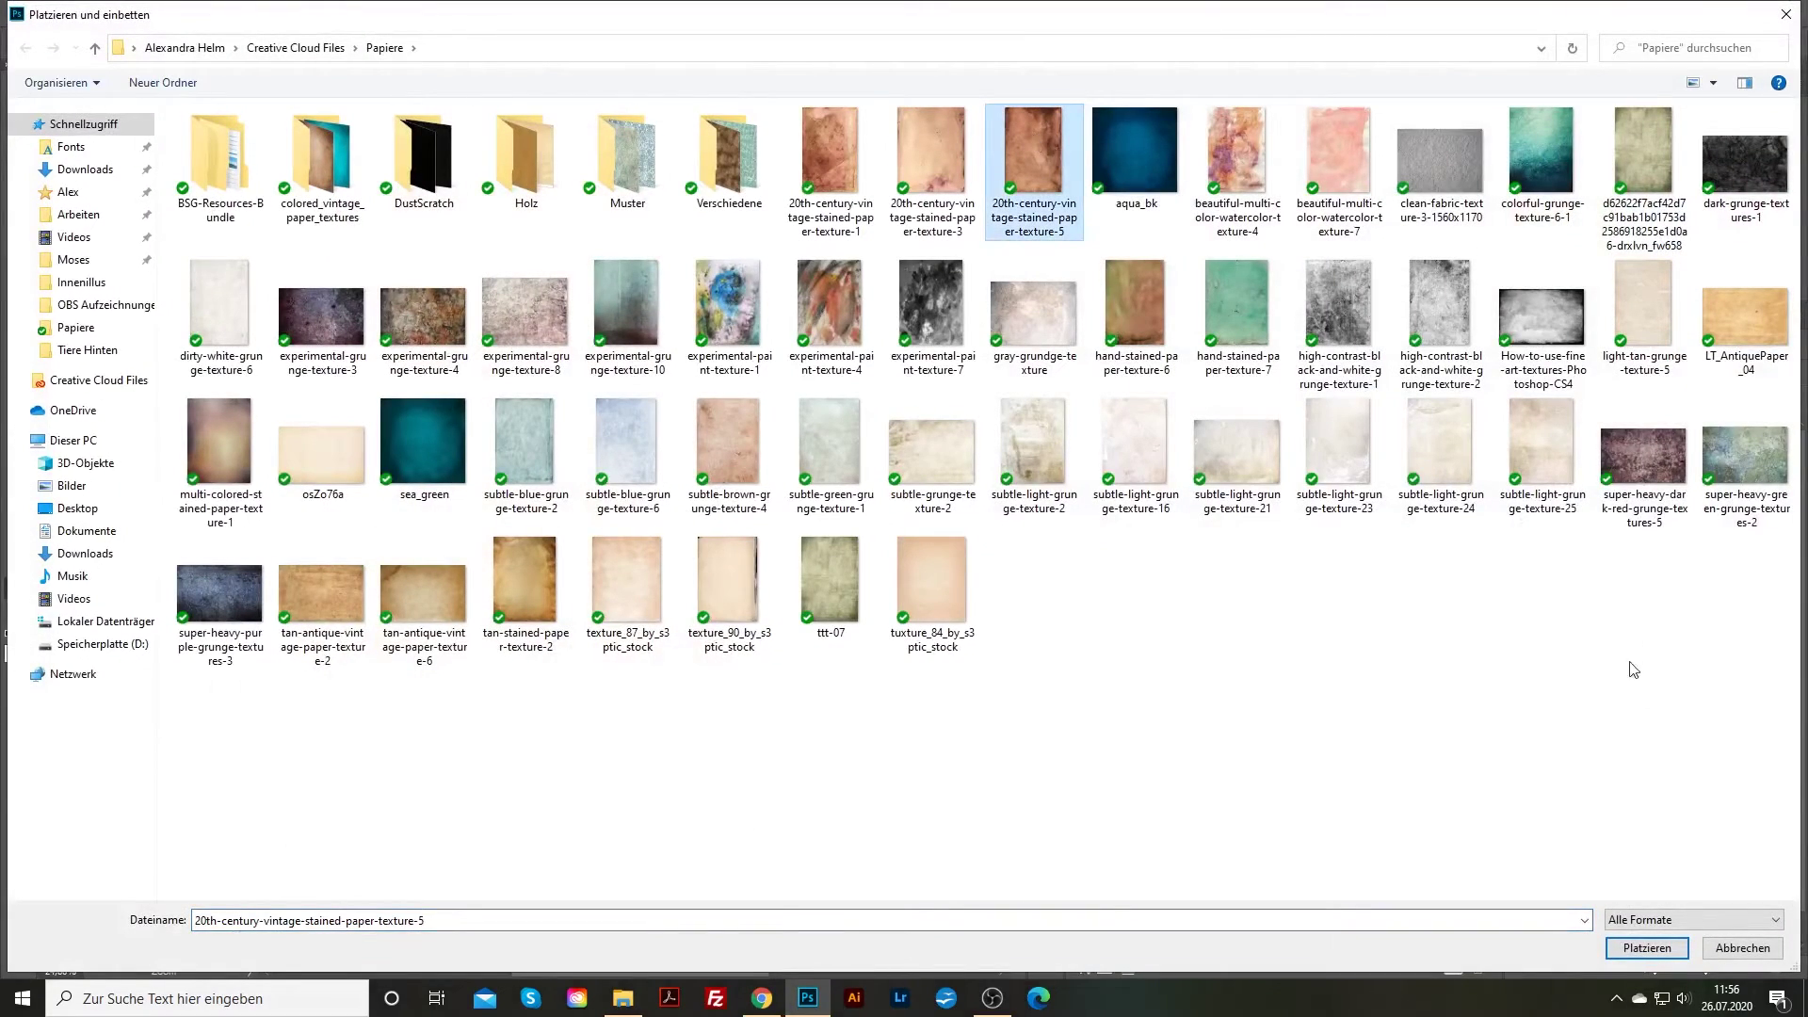
{"action": "left_click", "coordinate": [1648, 949]}
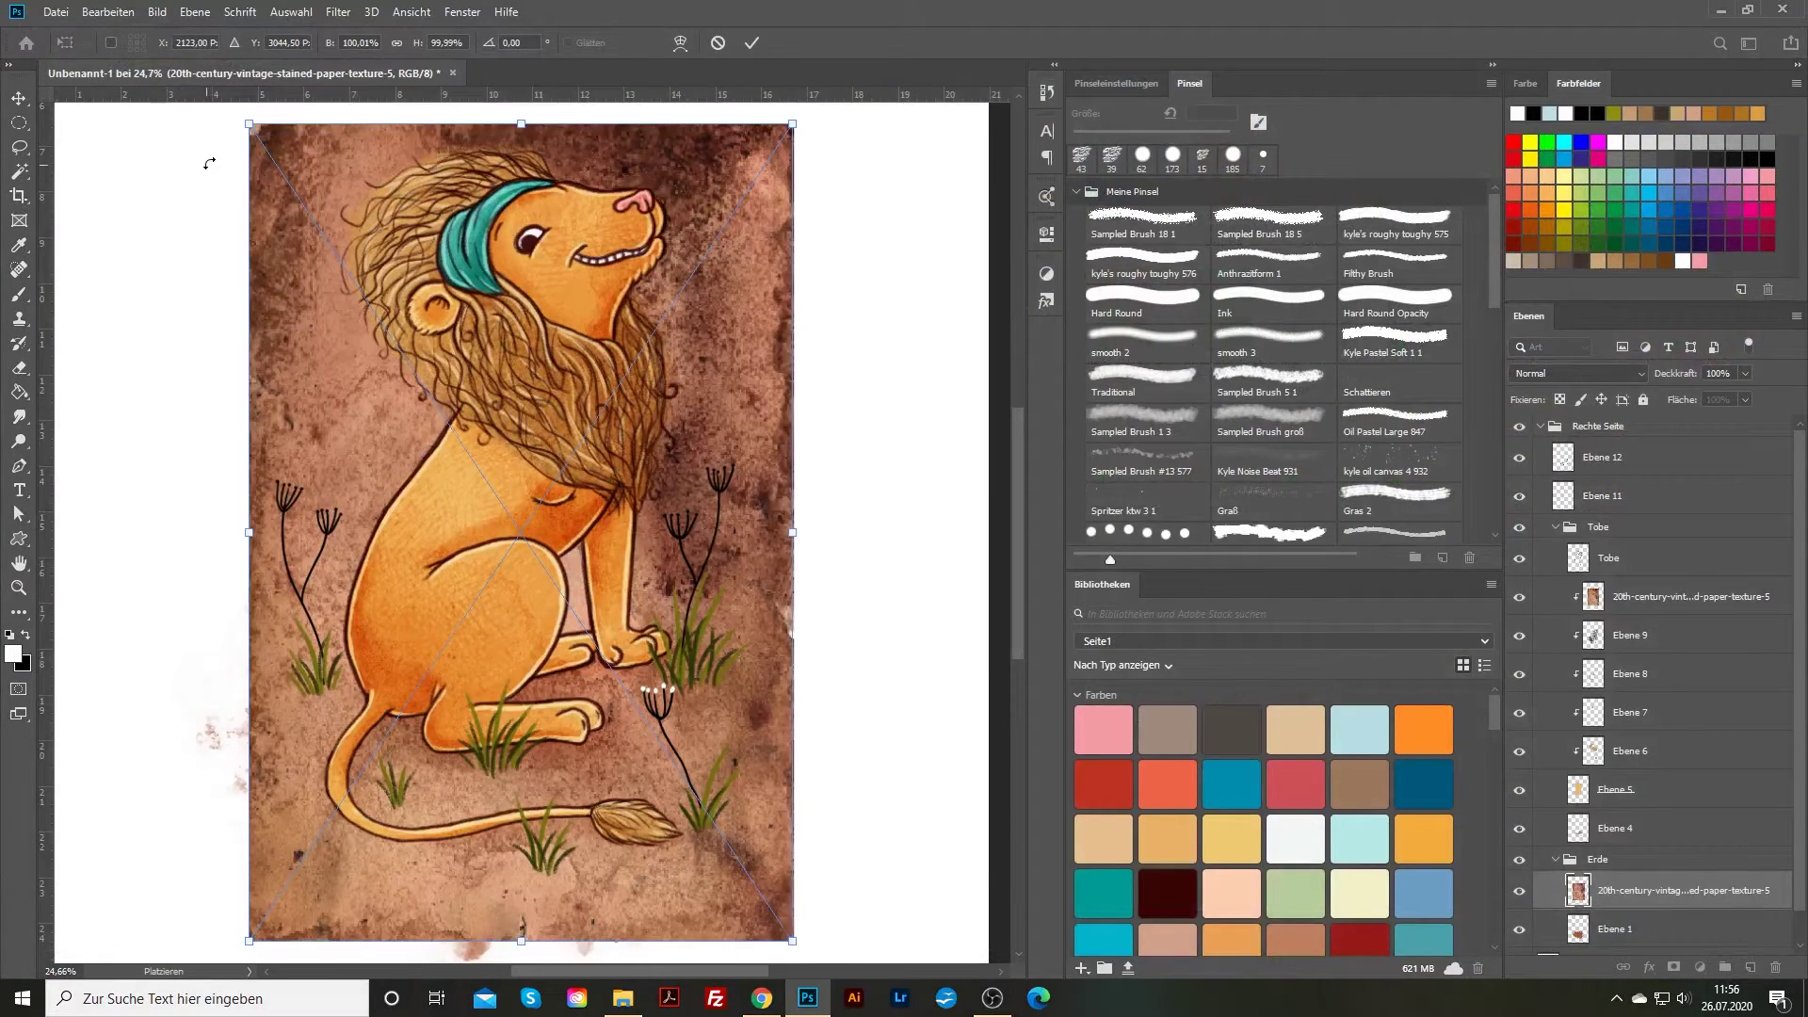
Rotate the texture about 90°, scale it, and position it over the ground
{"action": "left_click_drag", "start_coordinate": [209, 163], "coordinate": [815, 501]}
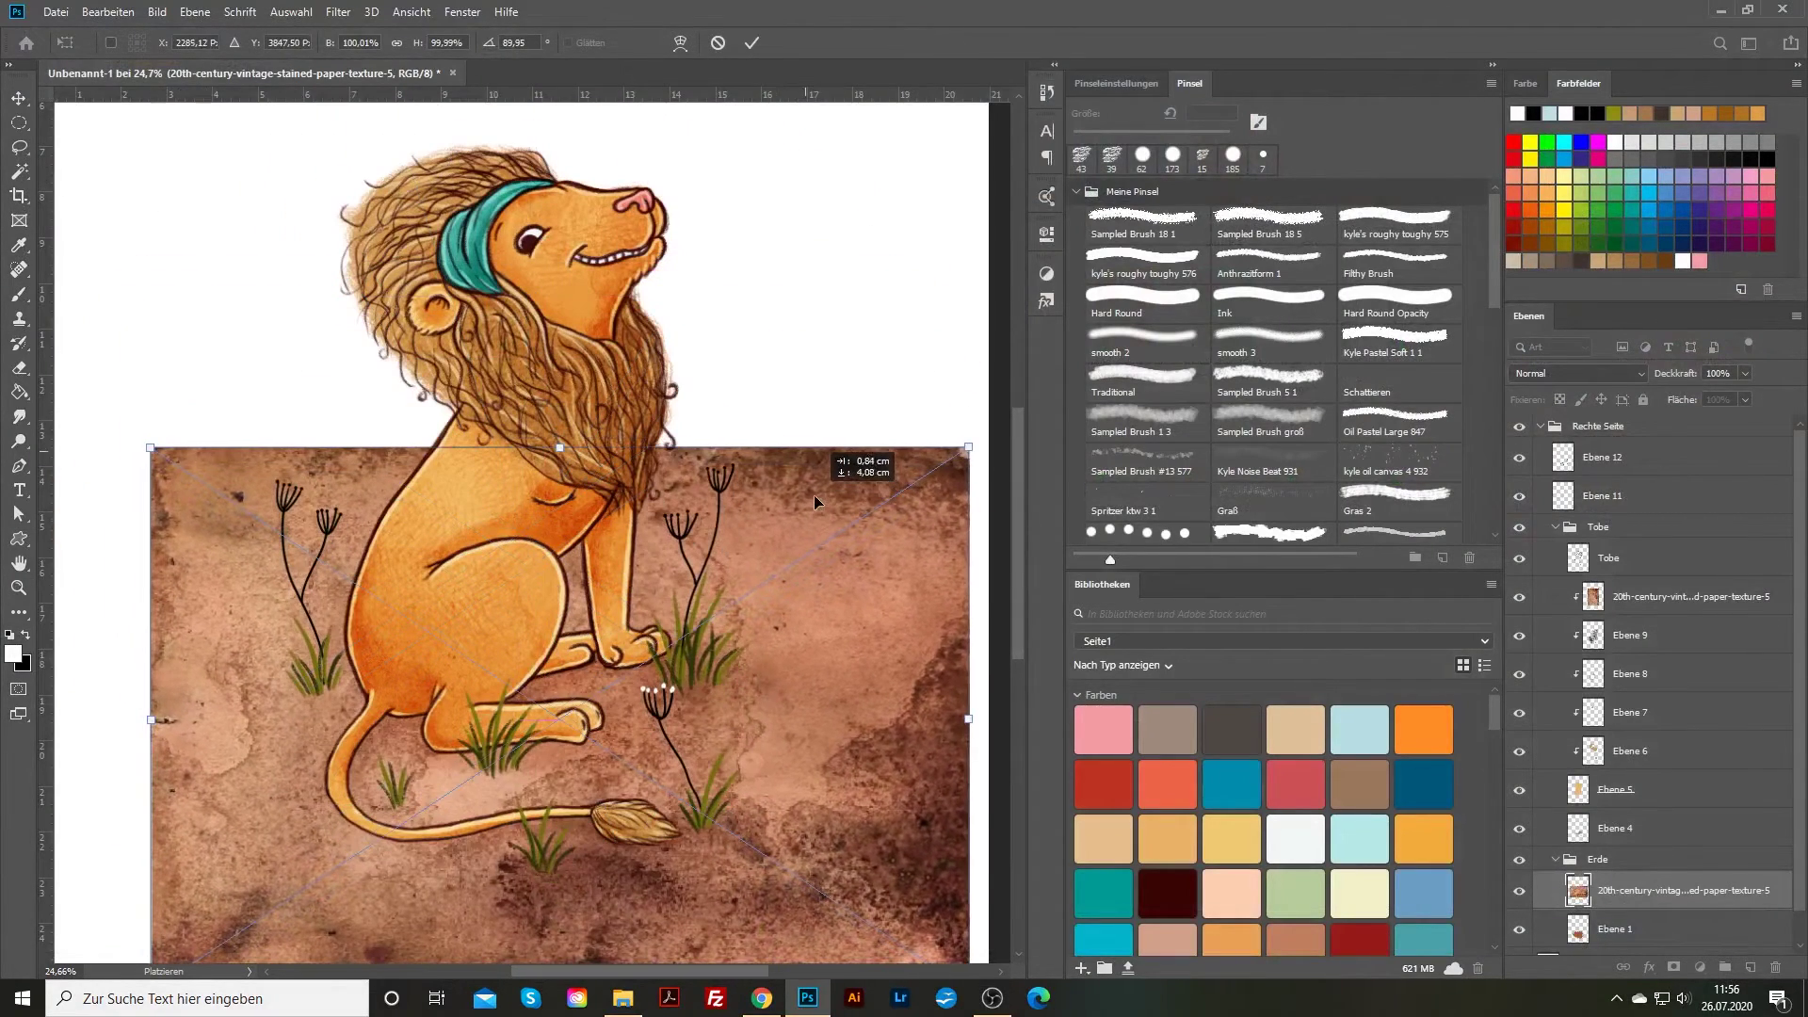
{"action": "left_click_drag", "start_coordinate": [969, 447], "coordinate": [740, 599]}
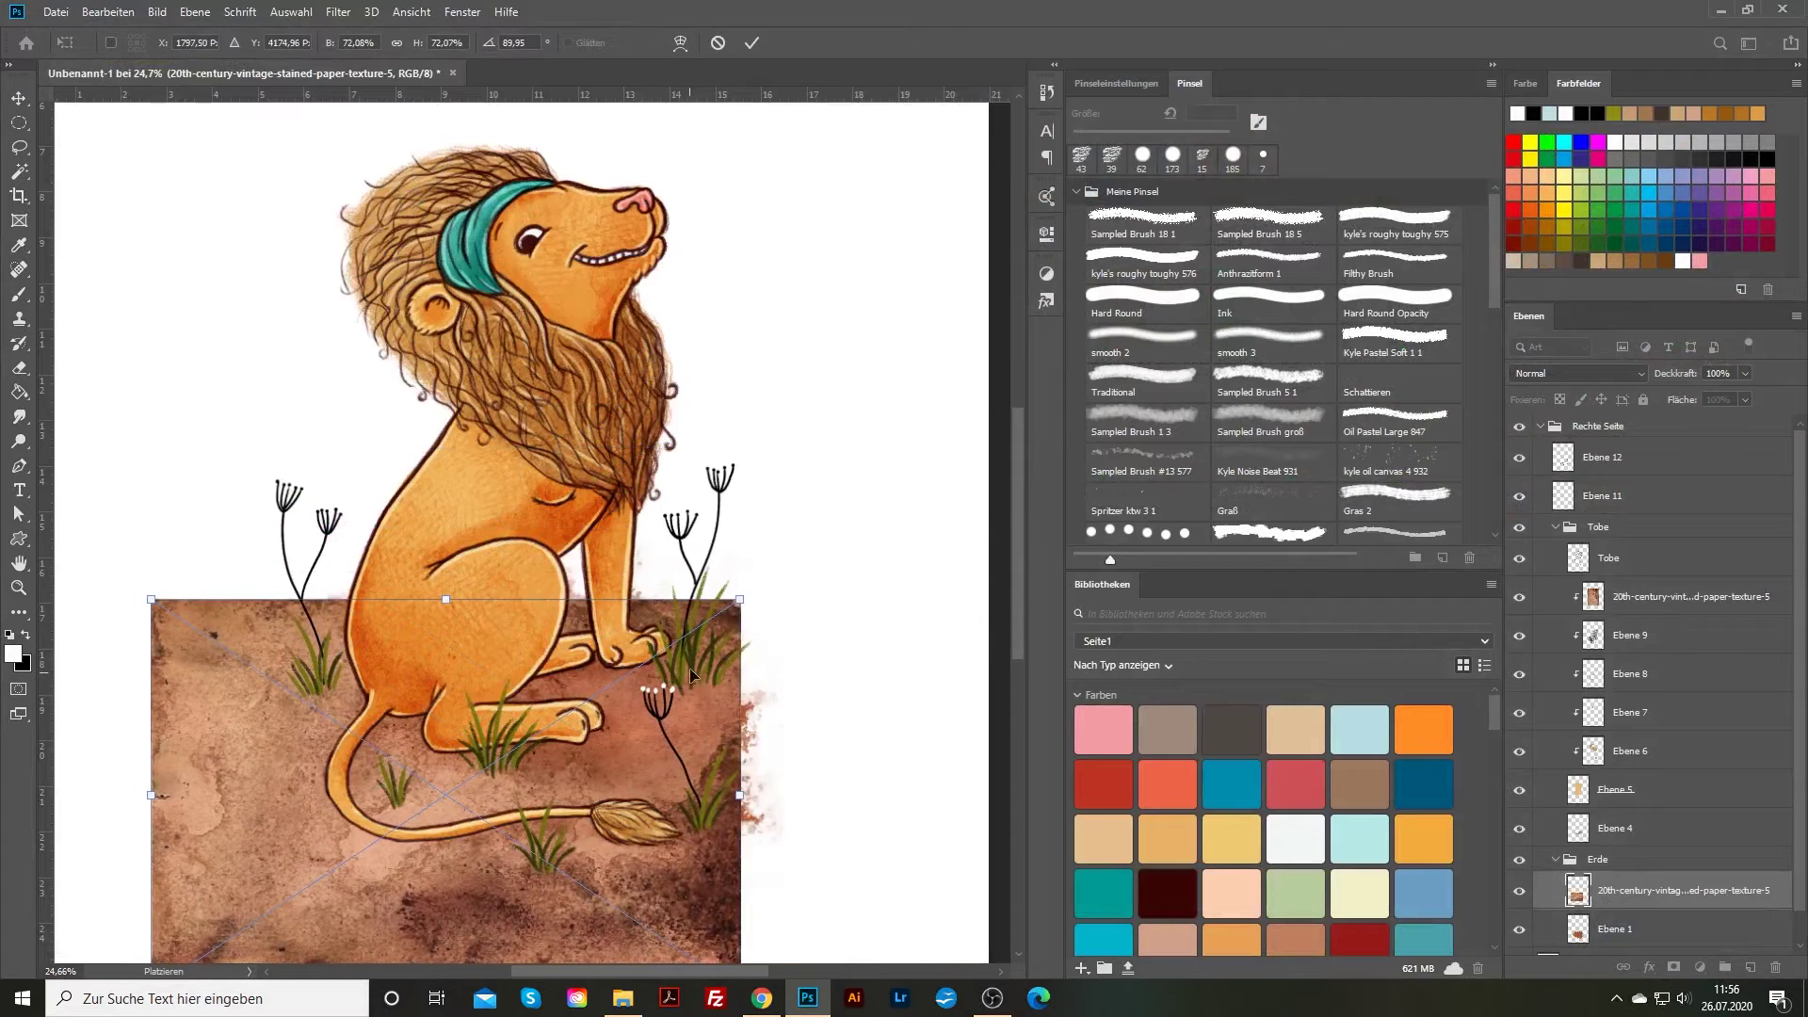
{"action": "left_click_drag", "start_coordinate": [691, 675], "coordinate": [785, 645]}
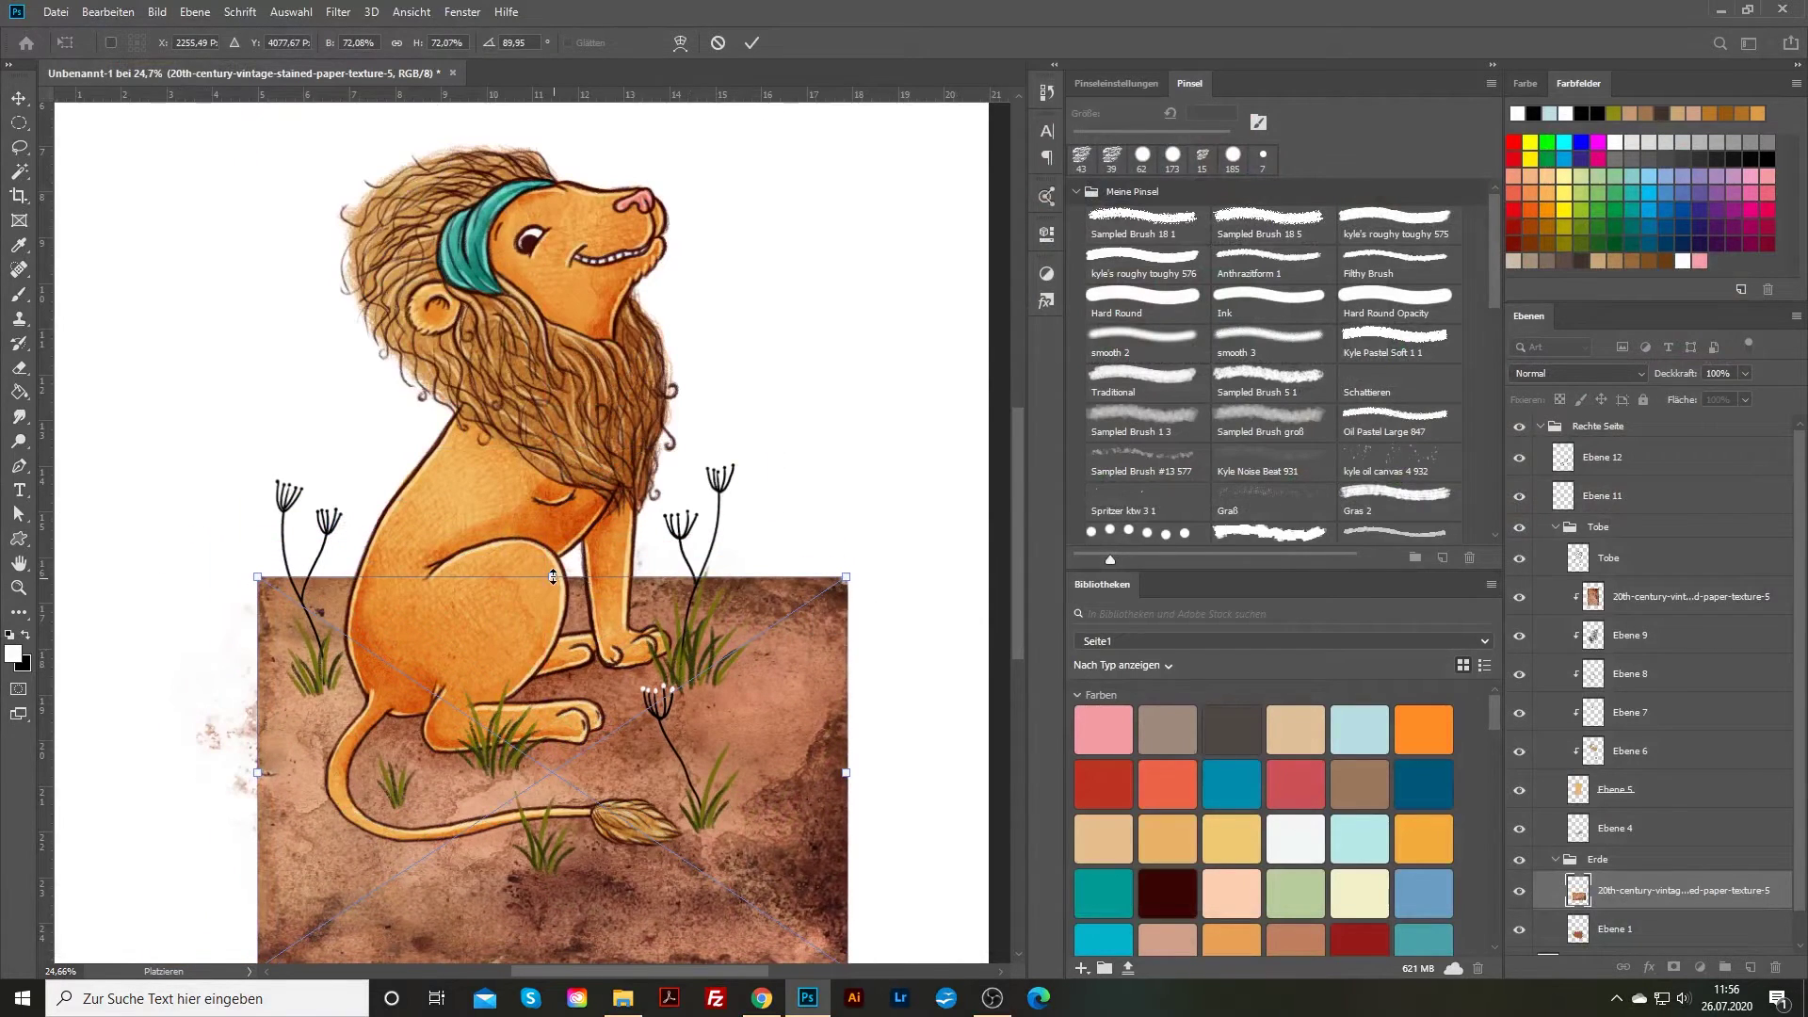
{"action": "mouse_move", "coordinate": [553, 576]}
{"action": "left_mouse_down"}
{"action": "mouse_move", "coordinate": [556, 537]}
{"action": "mouse_move", "coordinate": [606, 528]}
{"action": "mouse_move", "coordinate": [585, 578]}
{"action": "left_mouse_up"}
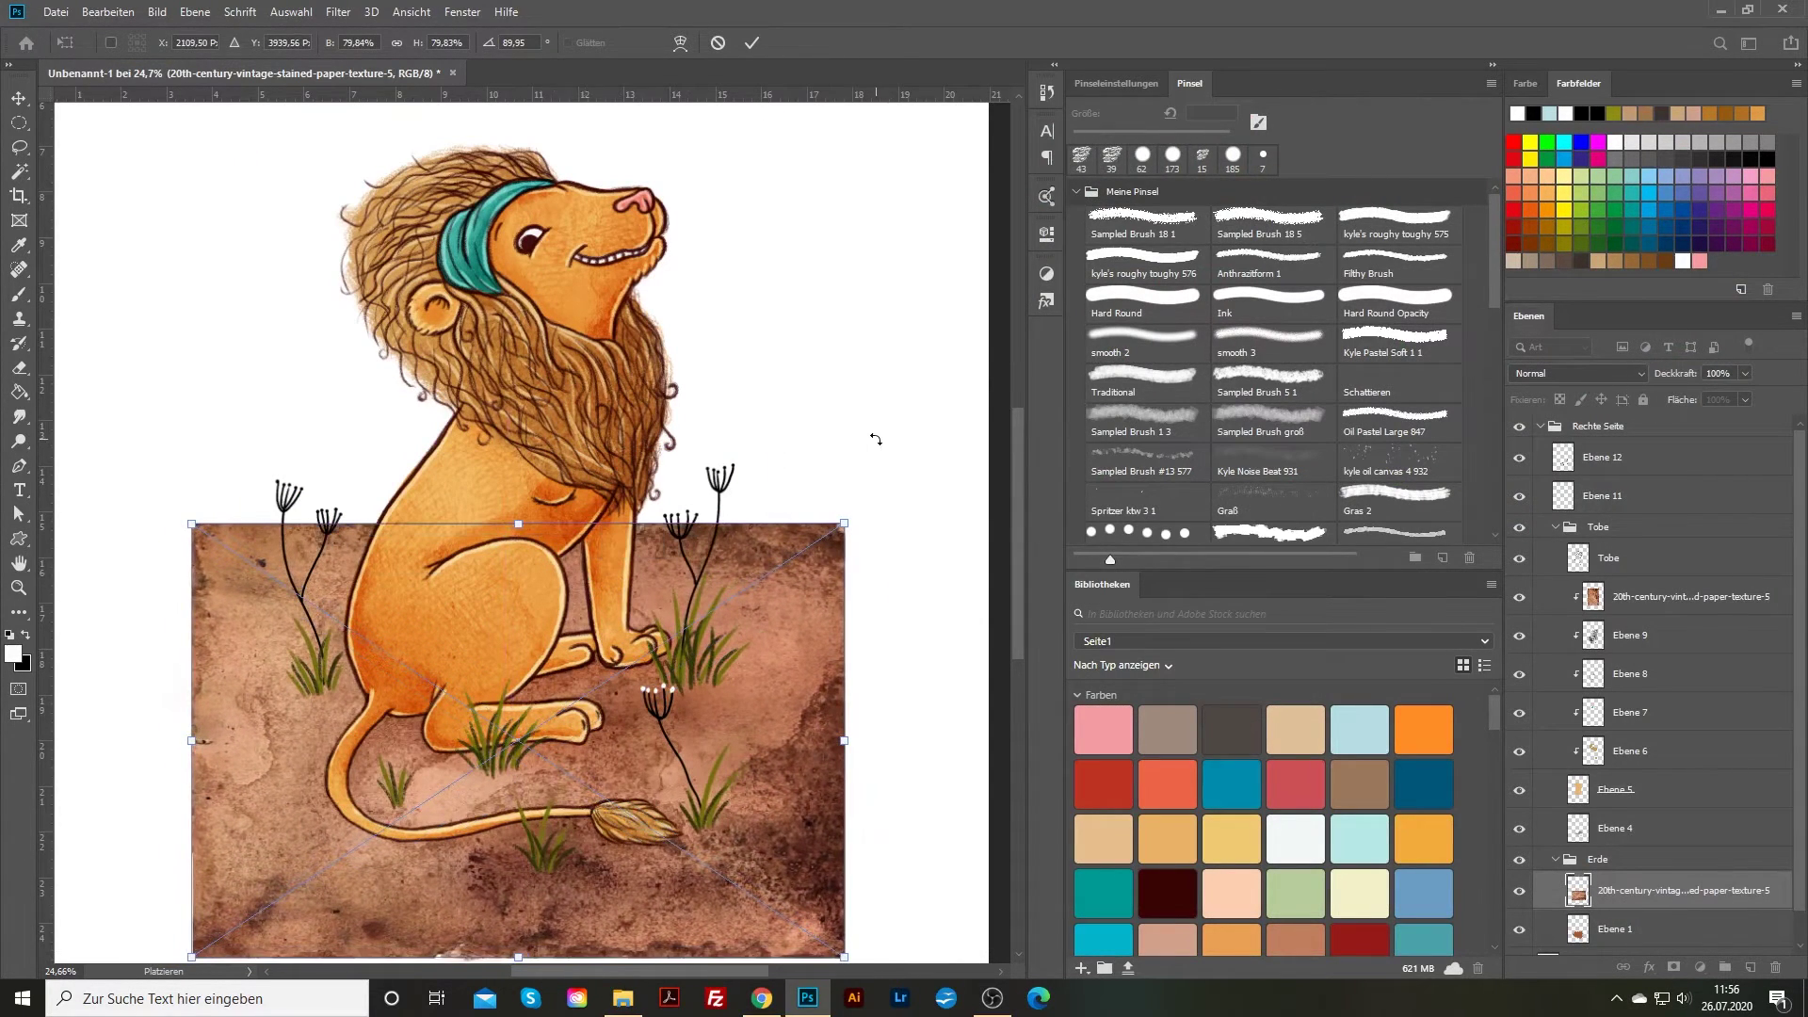
{"action": "scroll", "coordinate": [876, 438], "scroll_direction": "down", "scroll_amount": 2}
{"action": "key", "text": "Return"}
Rasterize the second texture layer and clip it to ground layer Ebene 1
{"action": "key", "text": "z"}
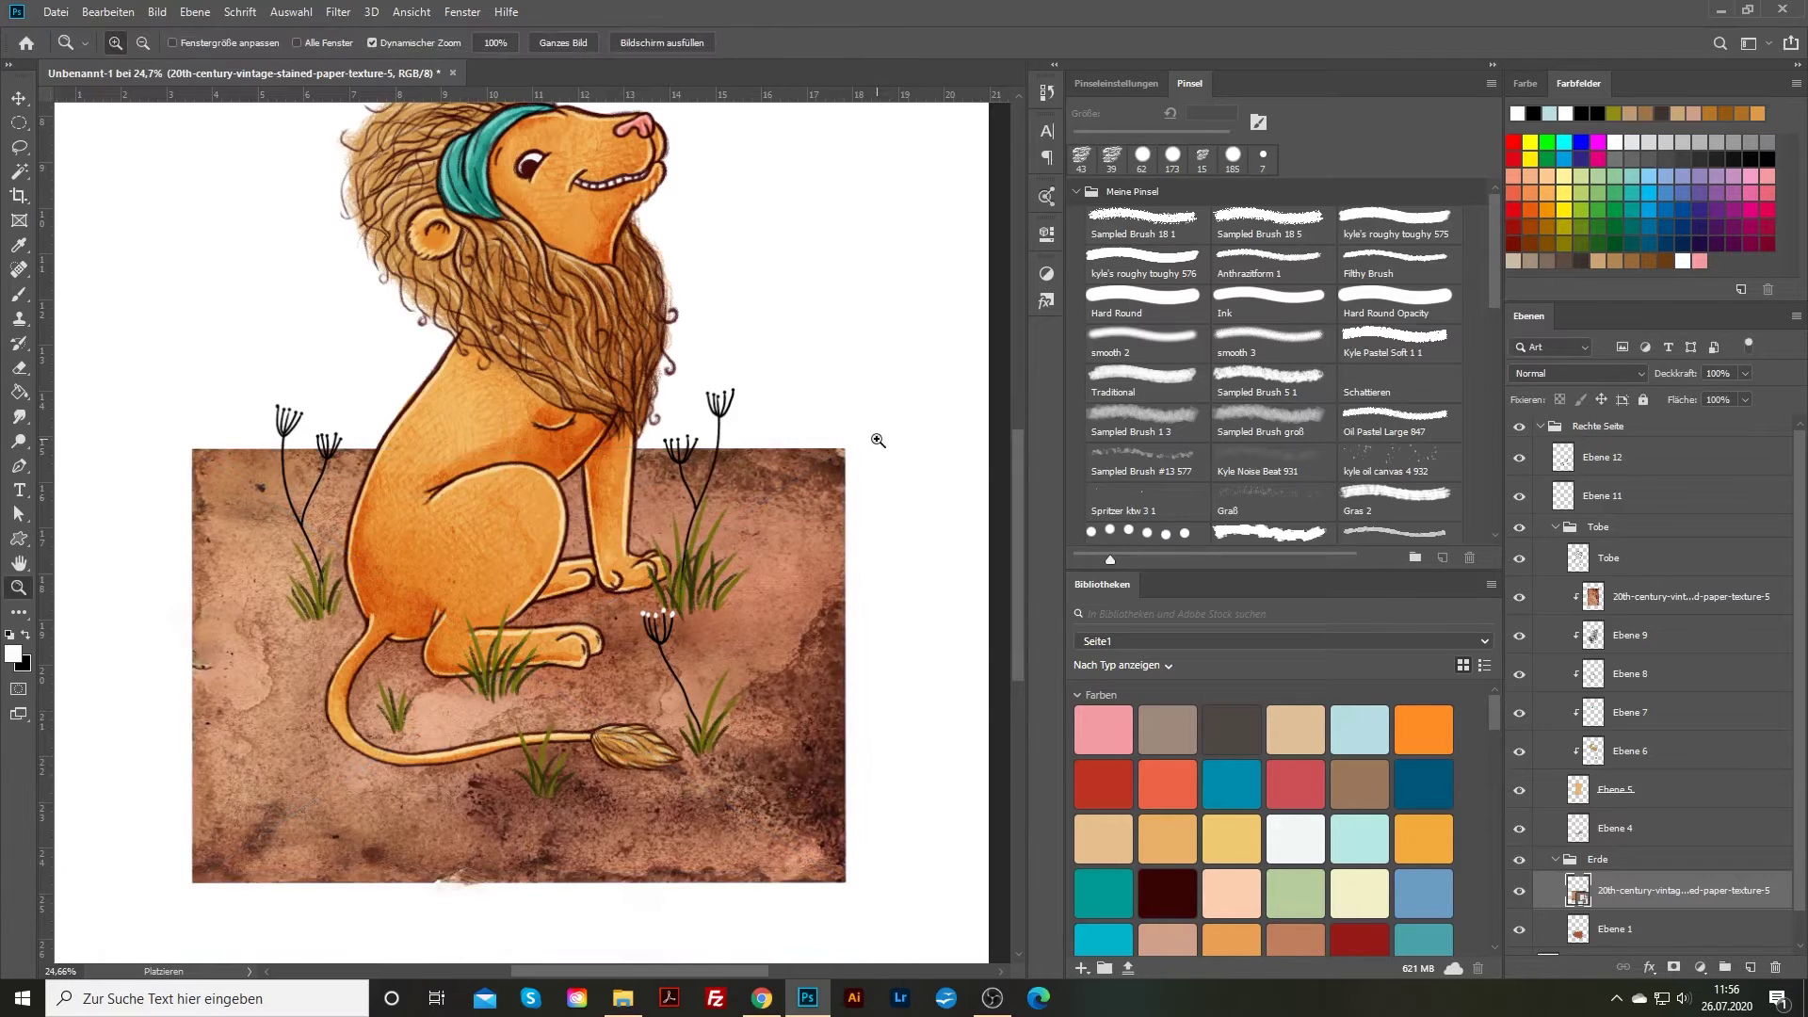
{"action": "right_click", "coordinate": [1683, 895]}
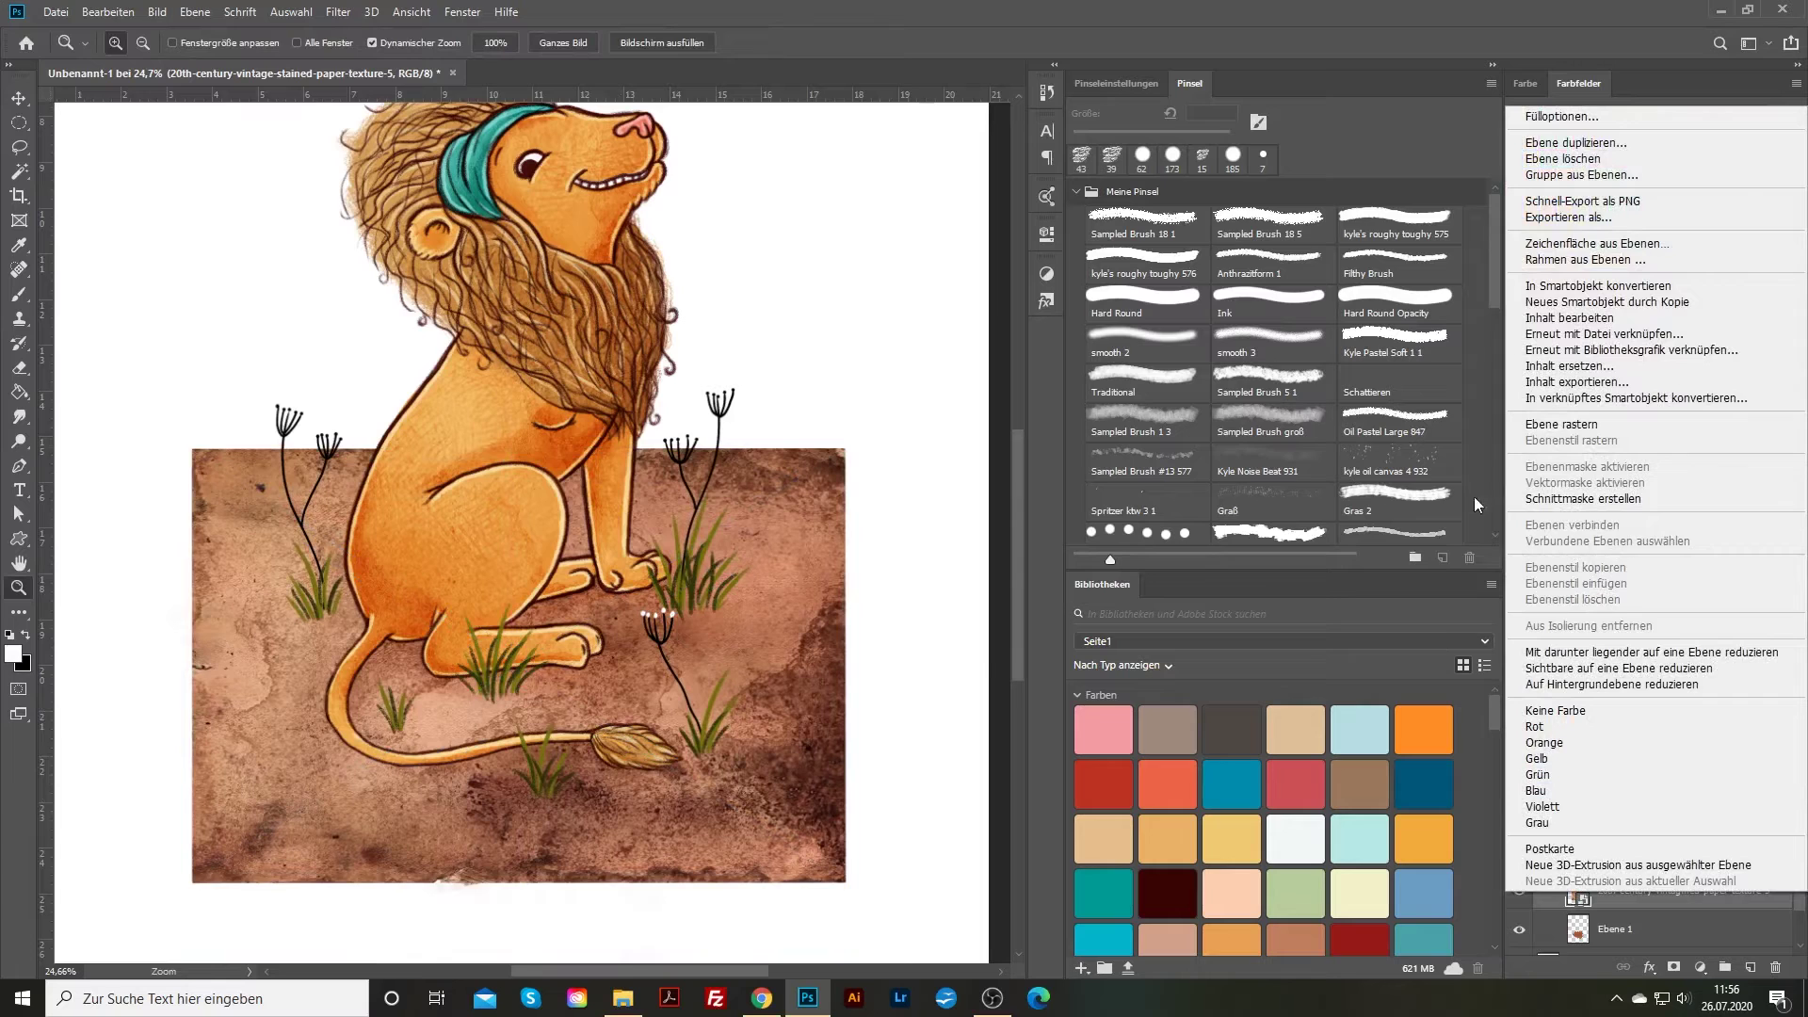
{"action": "left_click", "coordinate": [1585, 428]}
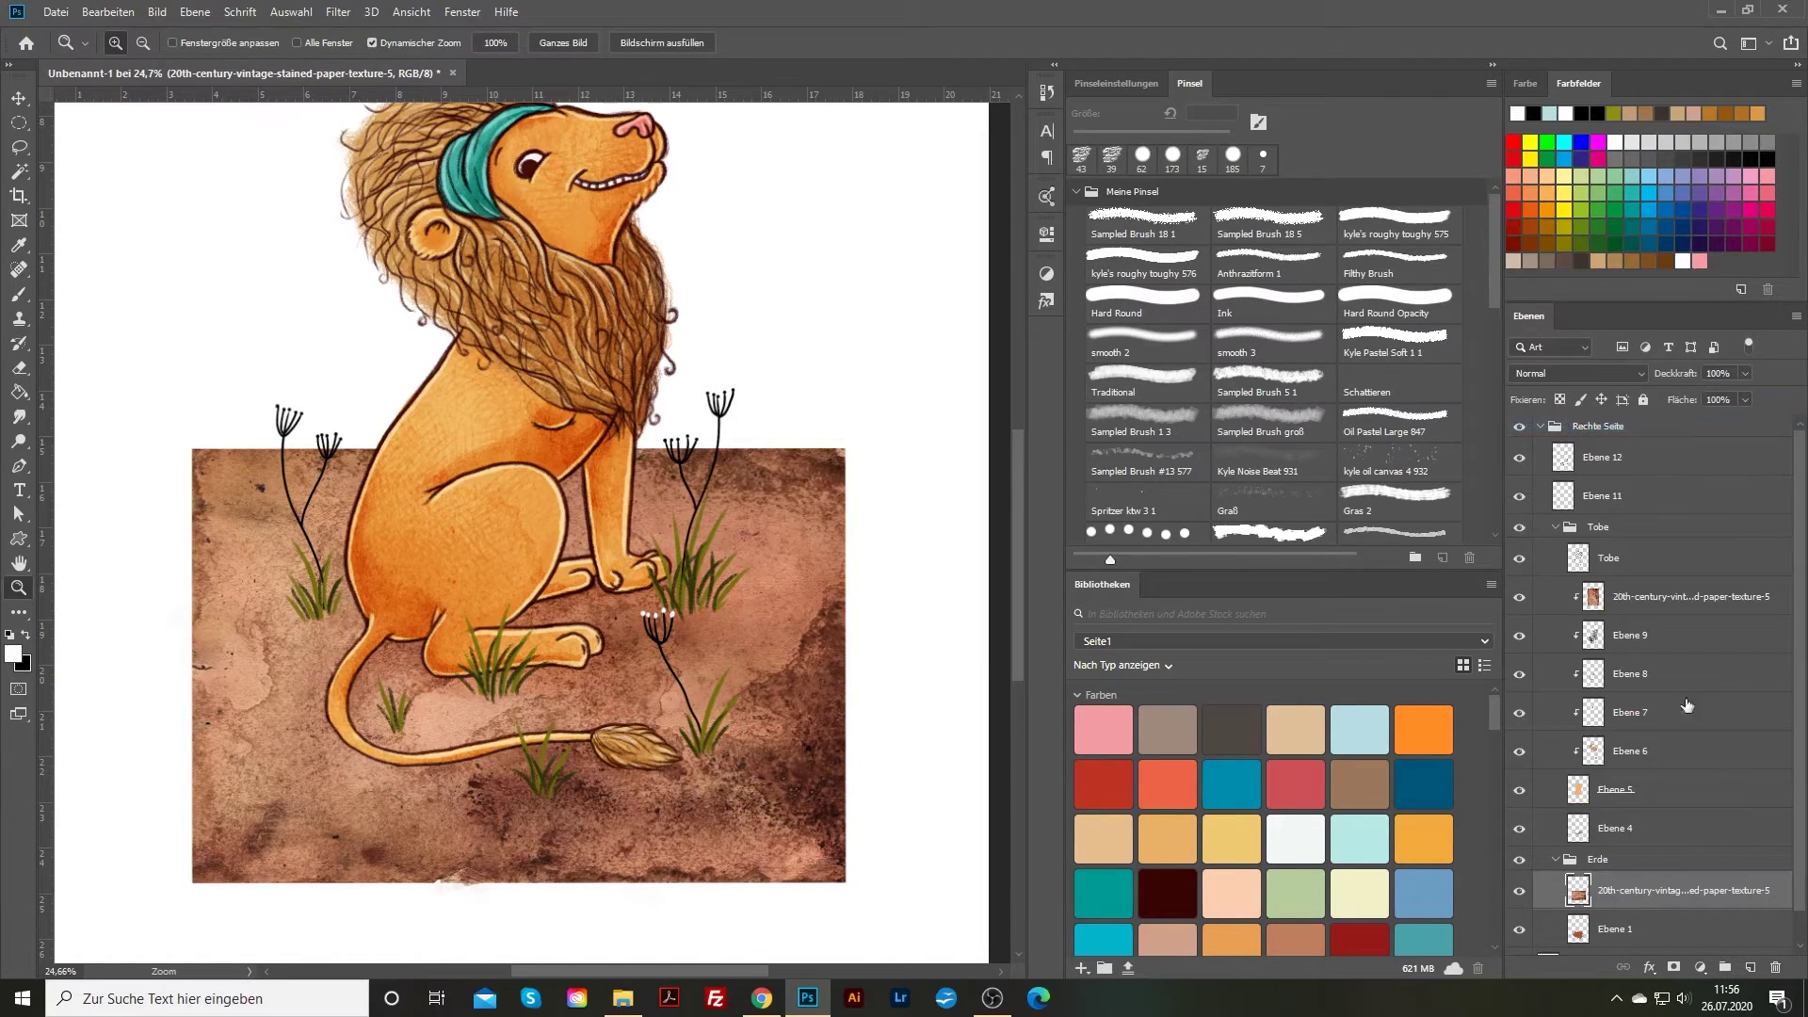
{"action": "right_click", "coordinate": [1676, 891]}
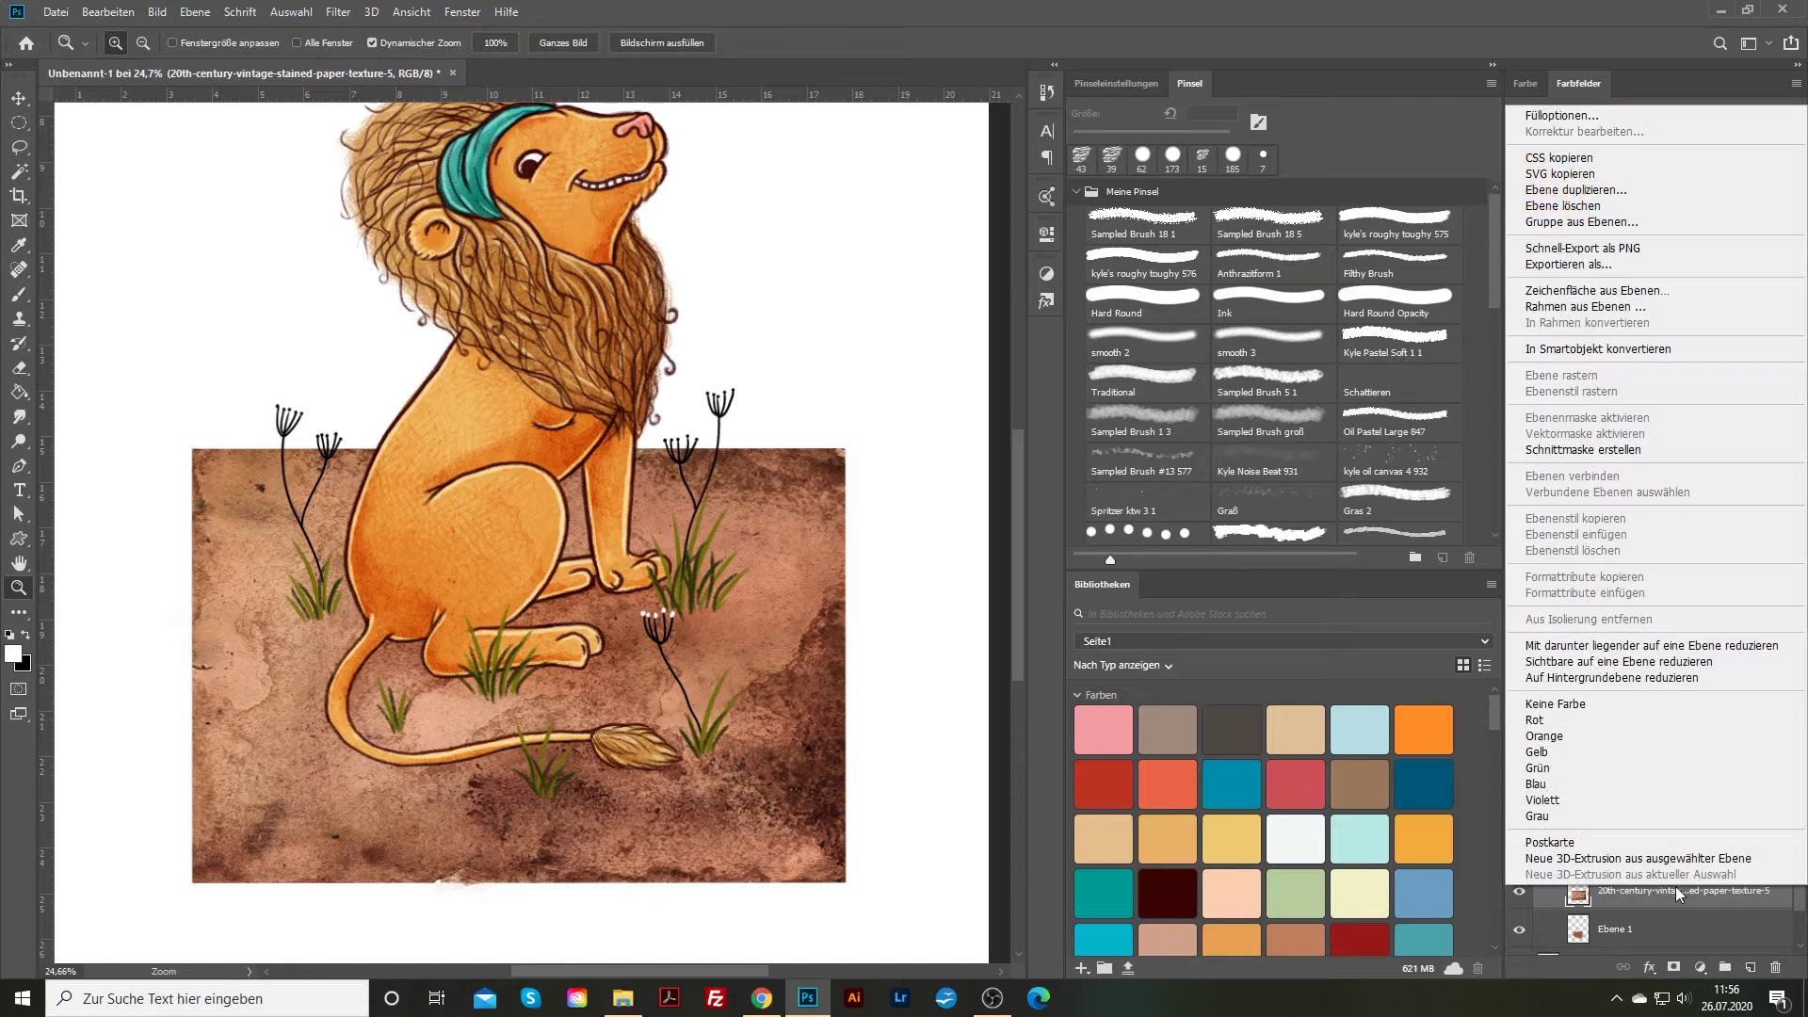
{"action": "left_click", "coordinate": [1615, 451]}
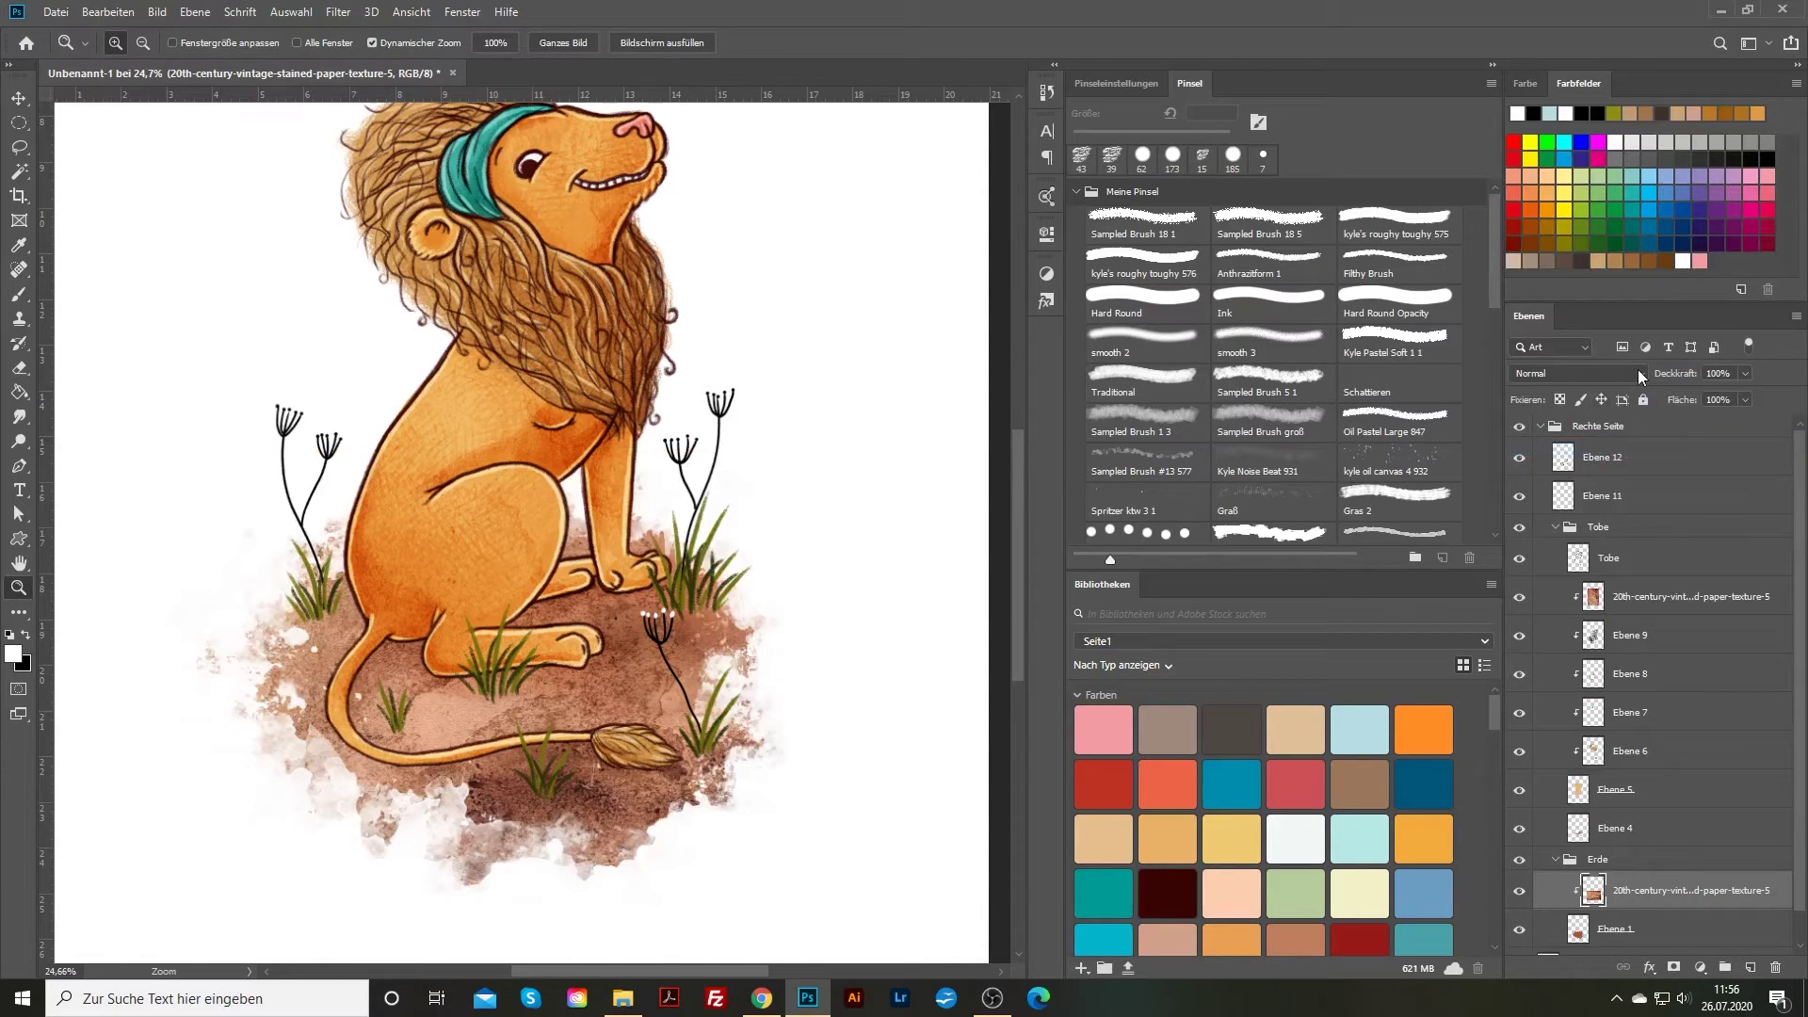
Blend the ground texture in Multiplizieren at 70% opacity and zoom out to the full illustration
{"action": "left_click", "coordinate": [1640, 376]}
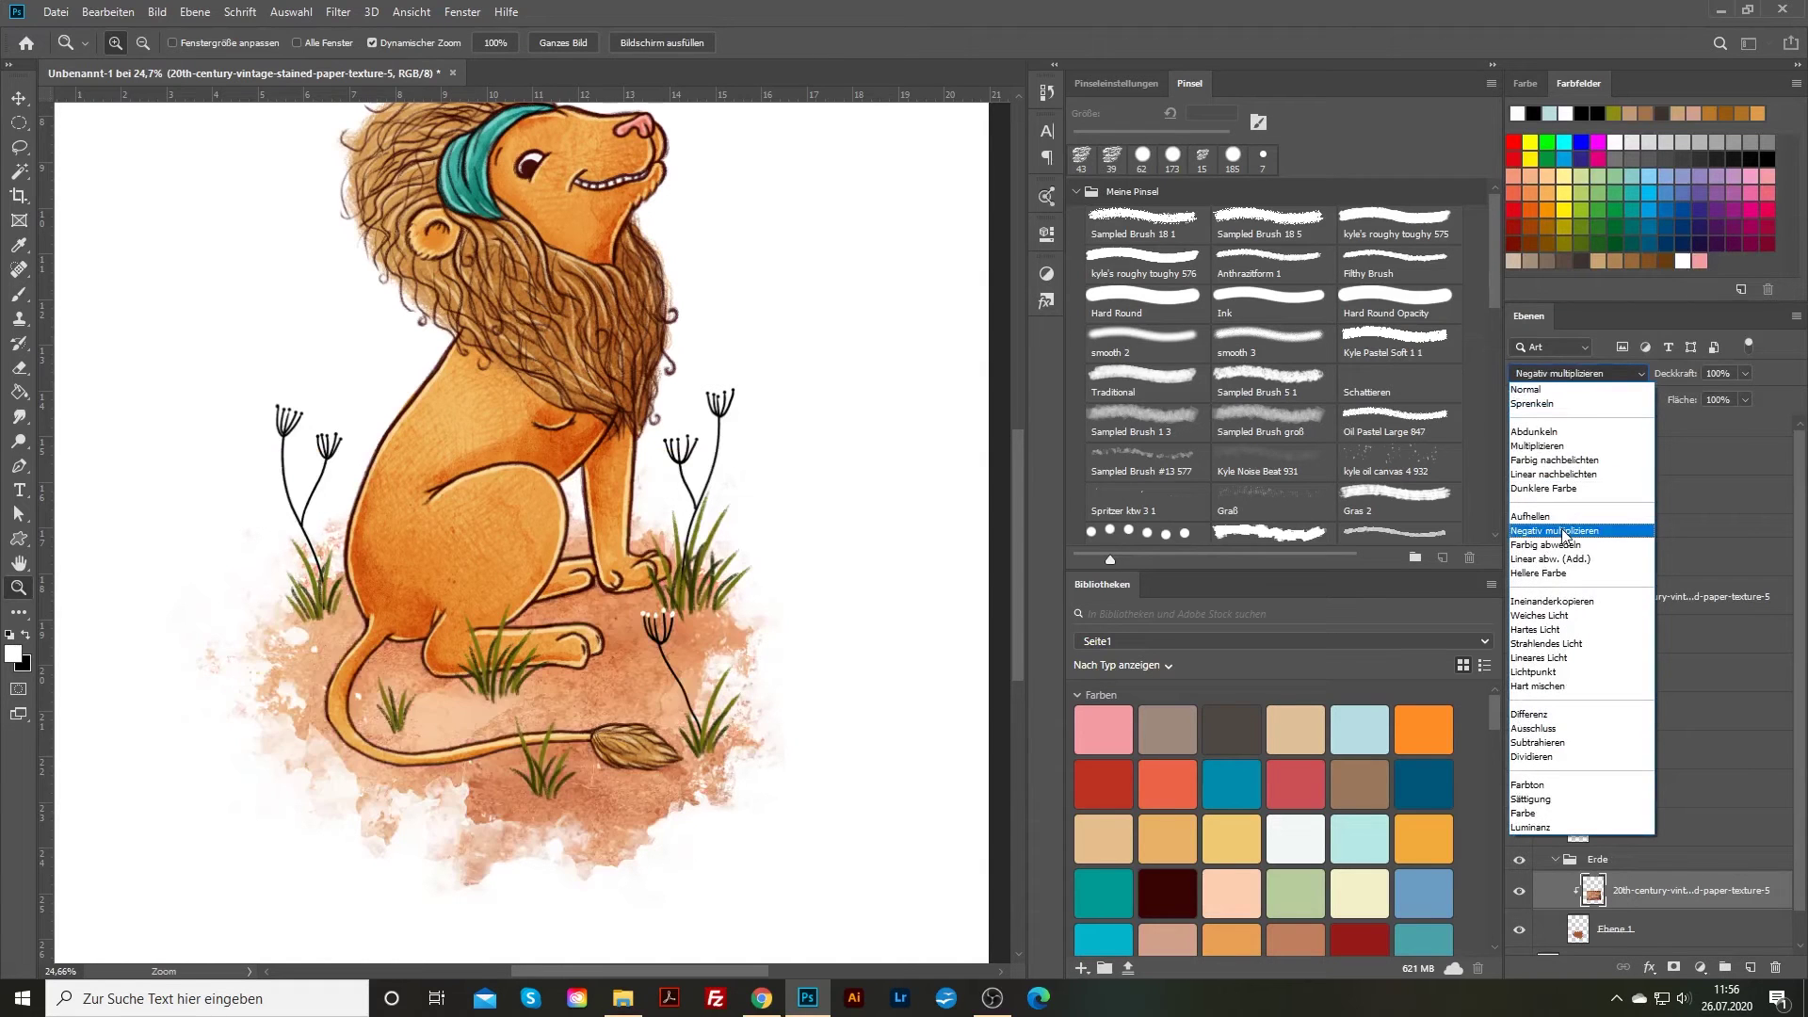
{"action": "left_click", "coordinate": [1553, 617]}
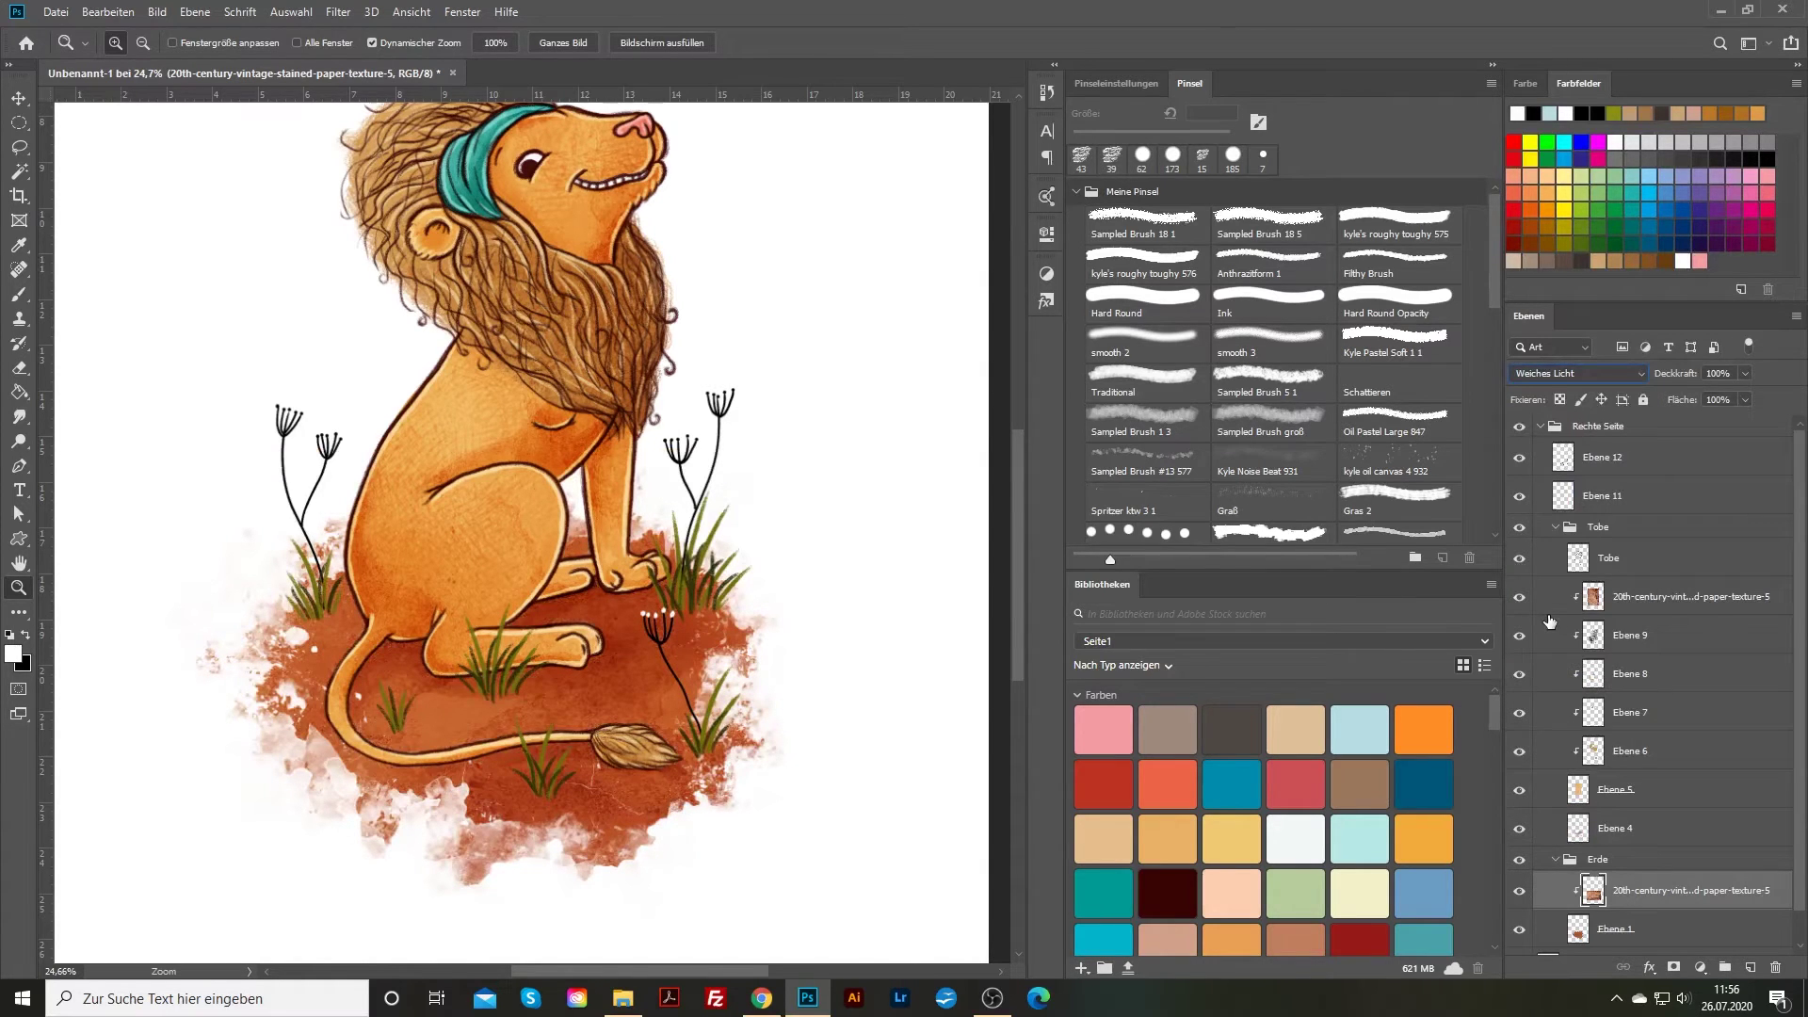
{"action": "left_click", "coordinate": [1640, 373]}
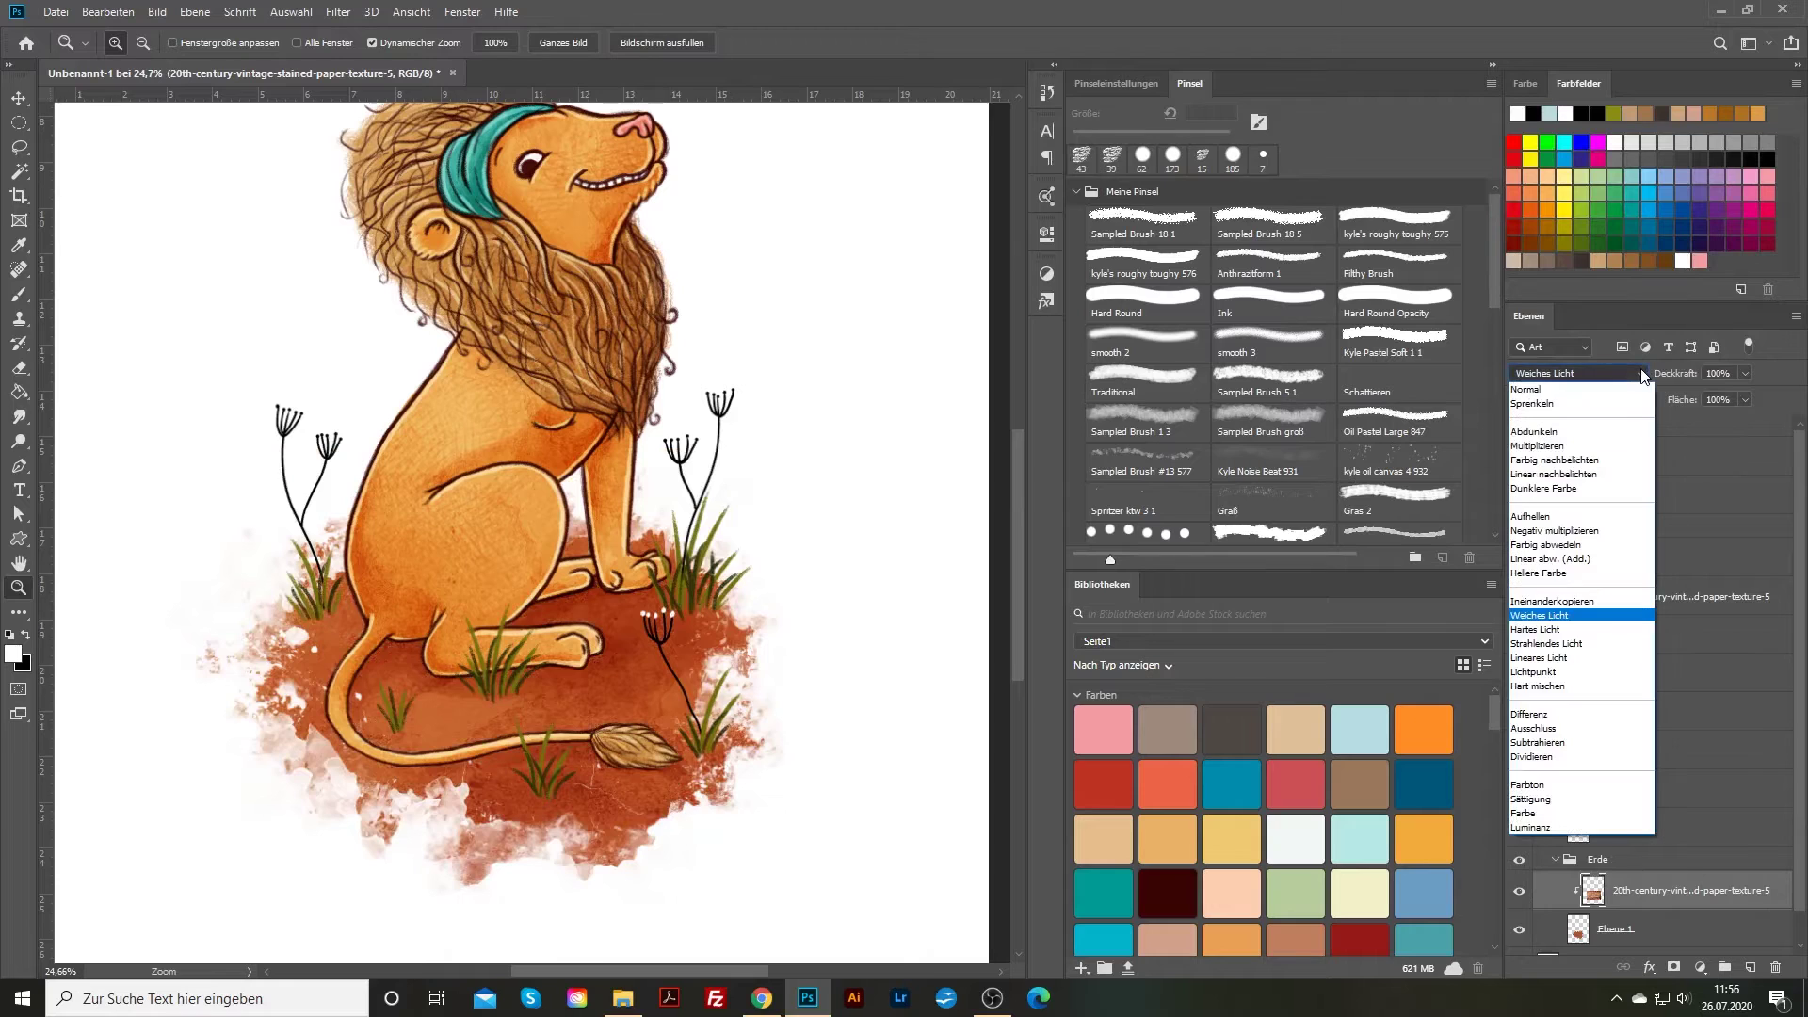
{"action": "left_click", "coordinate": [1559, 448]}
{"action": "left_click", "coordinate": [1745, 374]}
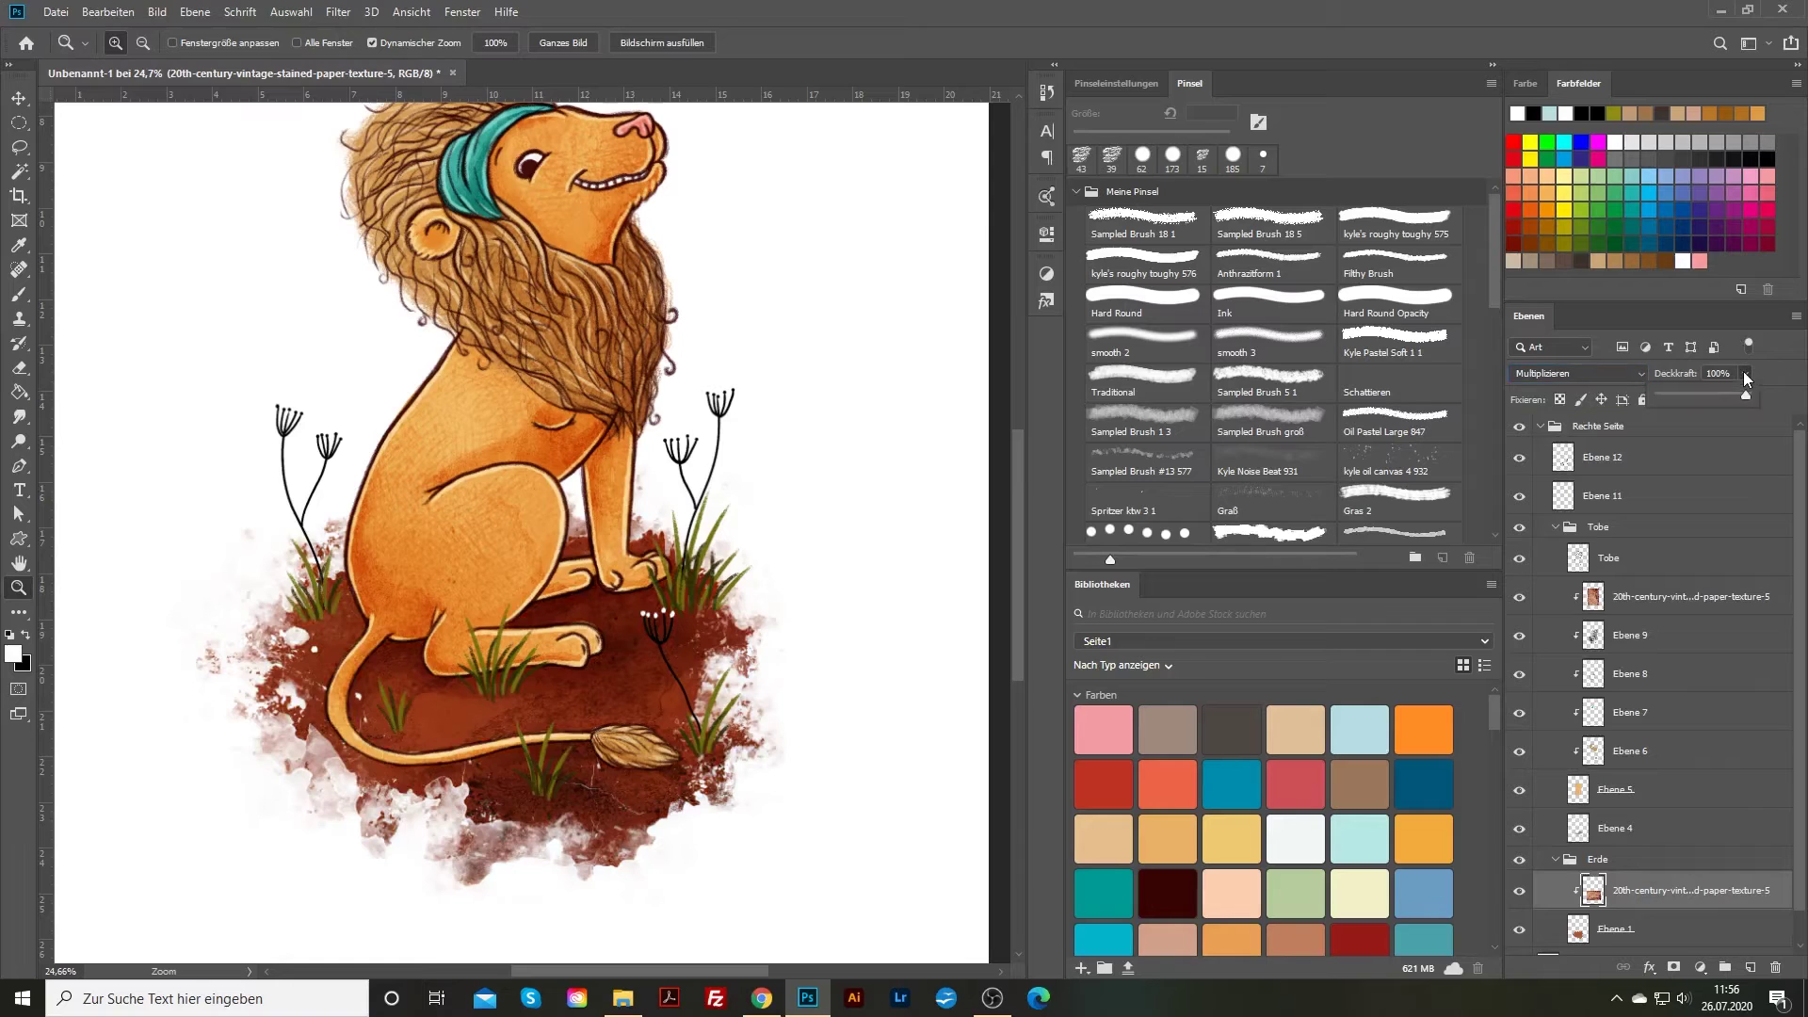
{"action": "mouse_move", "coordinate": [1733, 391]}
{"action": "left_mouse_down"}
{"action": "mouse_move", "coordinate": [1692, 392]}
{"action": "mouse_move", "coordinate": [1712, 393]}
{"action": "left_mouse_up"}
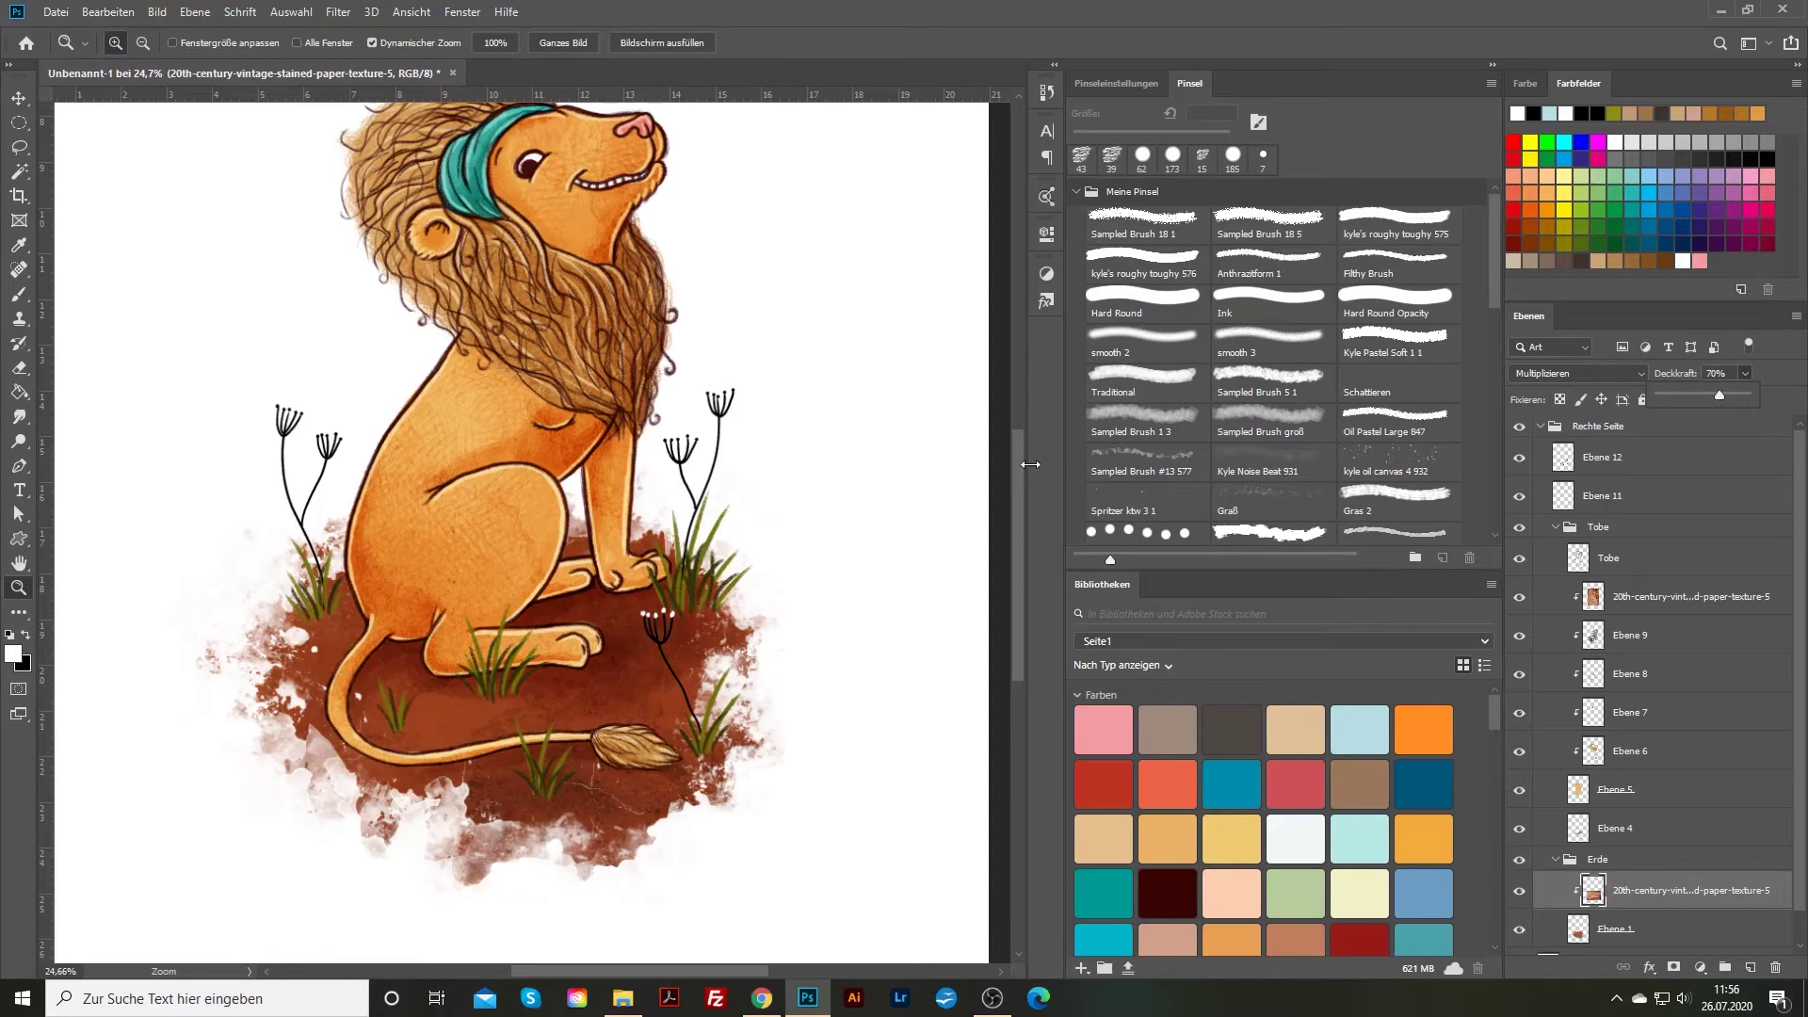
{"action": "left_click_drag", "start_coordinate": [1017, 474], "coordinate": [1019, 447]}
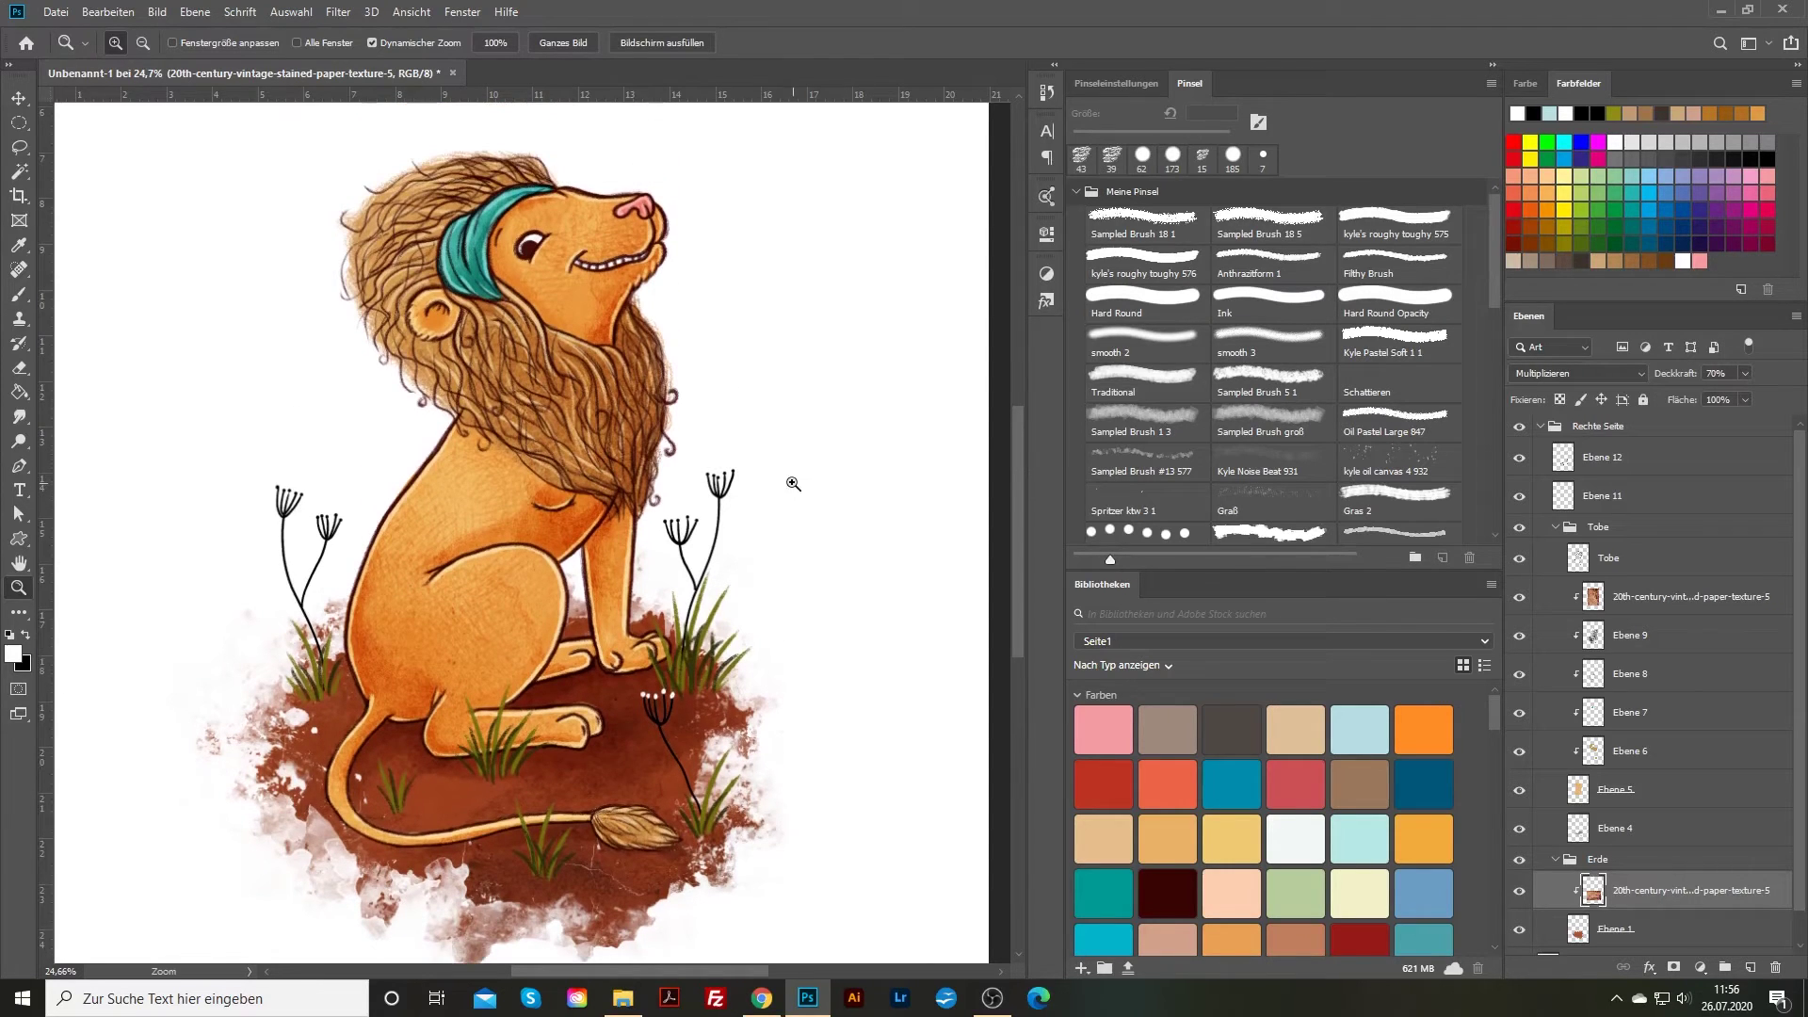
{"action": "left_click_drag", "start_coordinate": [787, 482], "coordinate": [763, 470]}
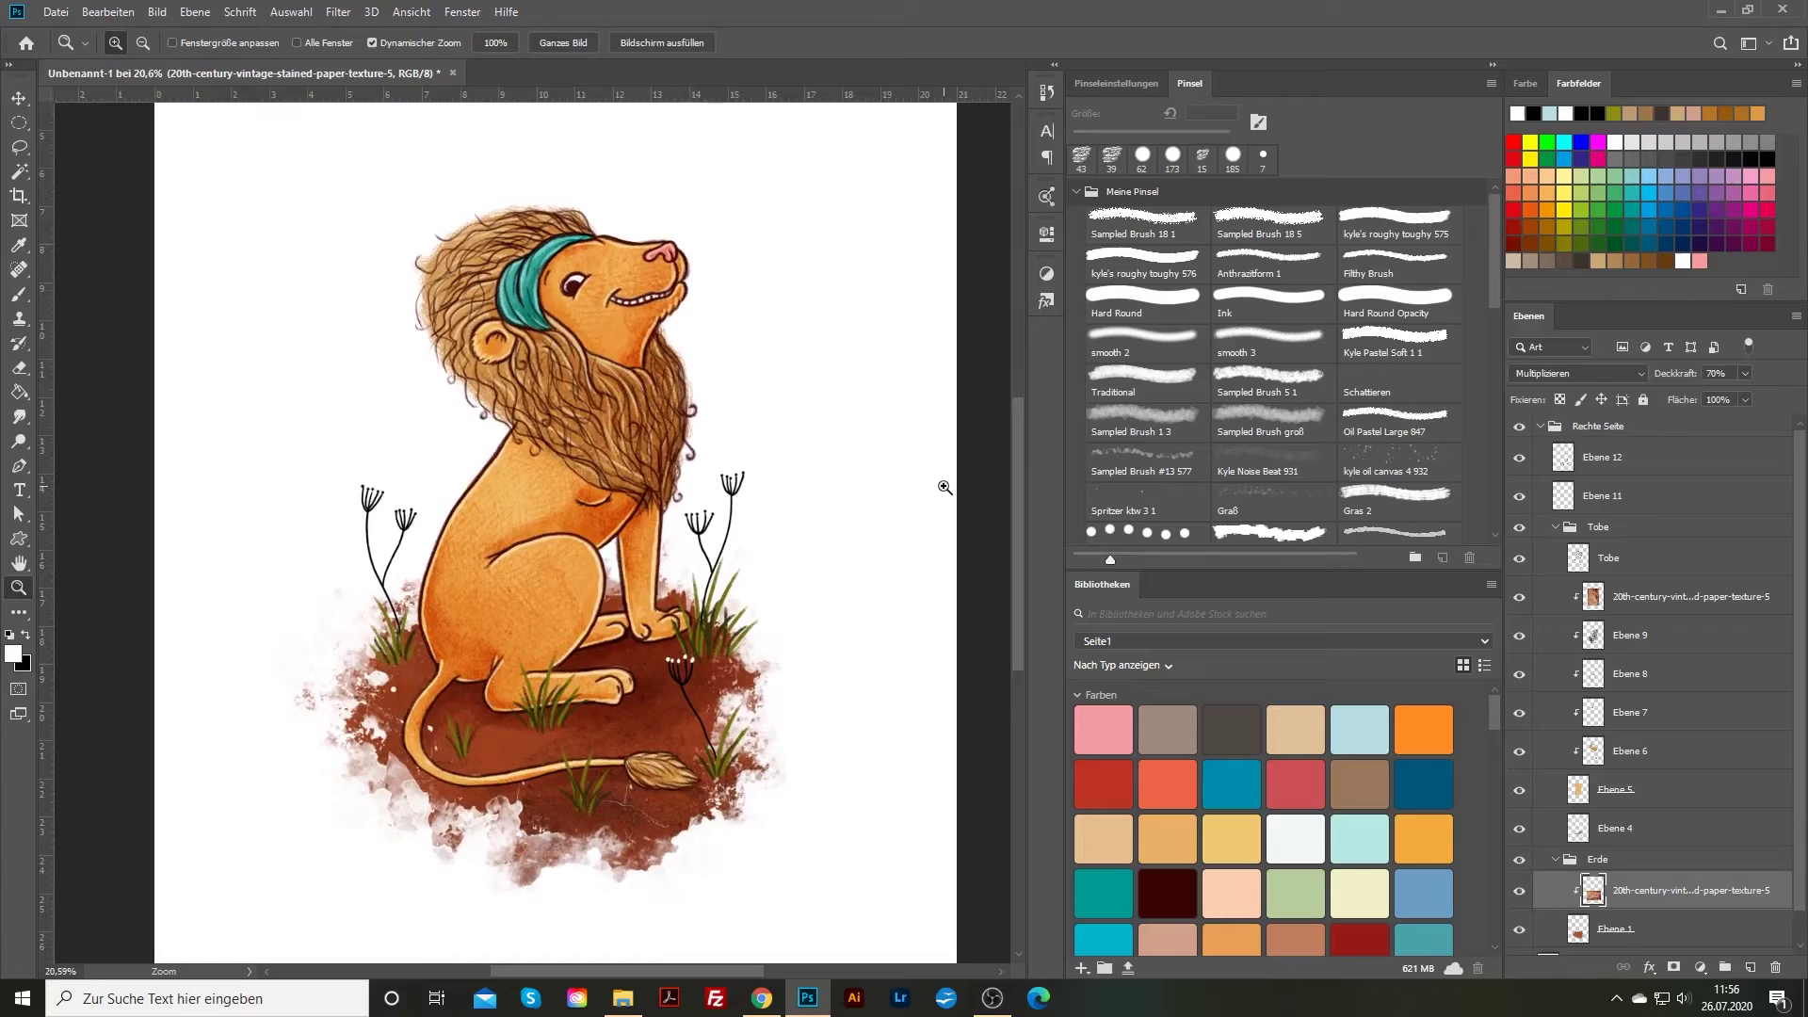
{"action": "left_click_drag", "start_coordinate": [741, 490], "coordinate": [768, 502]}
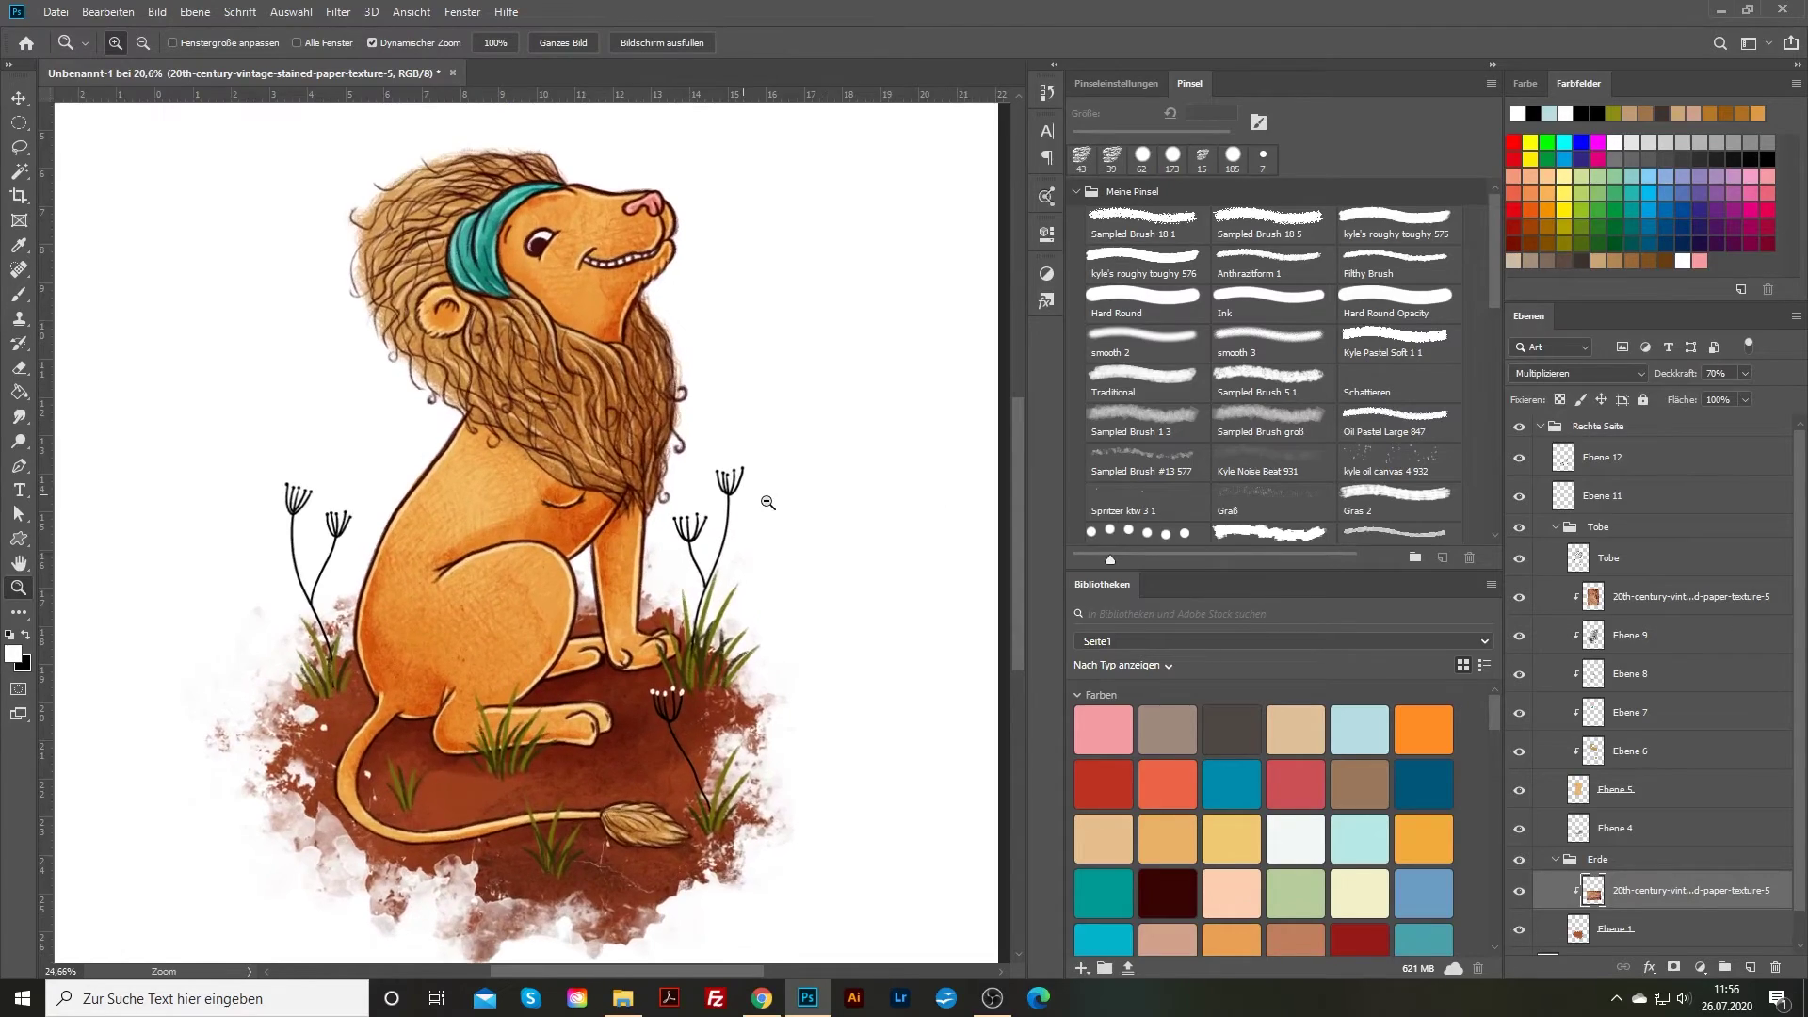